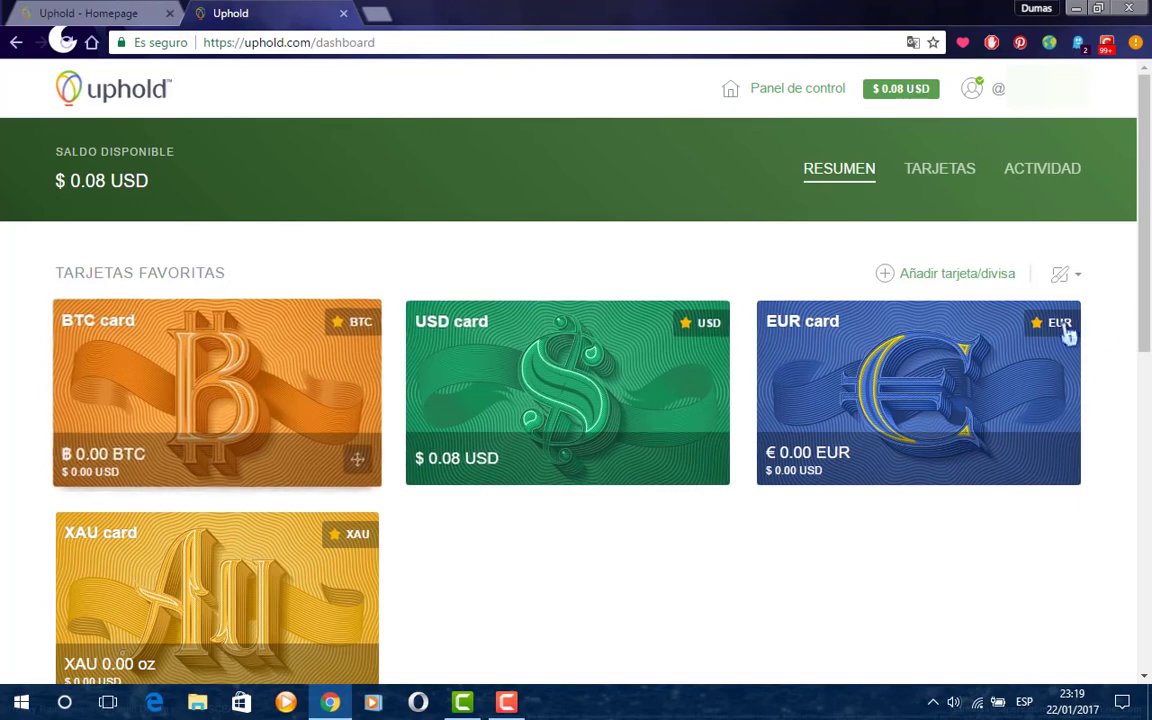
left_click(989, 282)
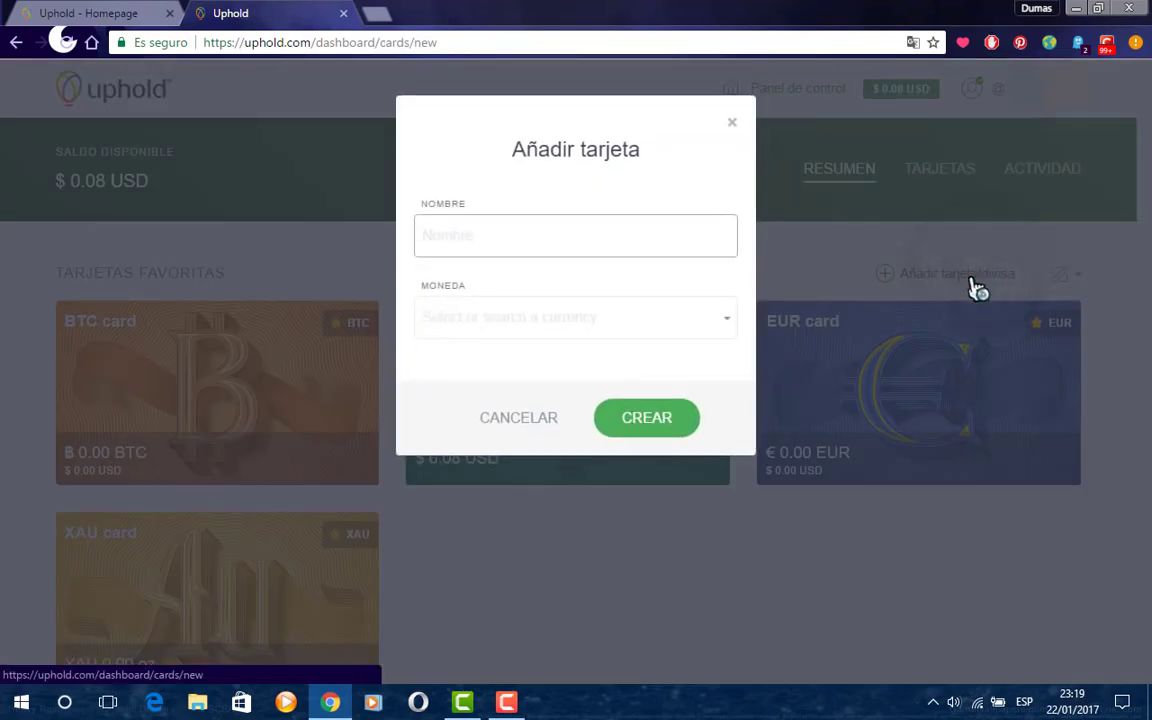
left_click(640, 318)
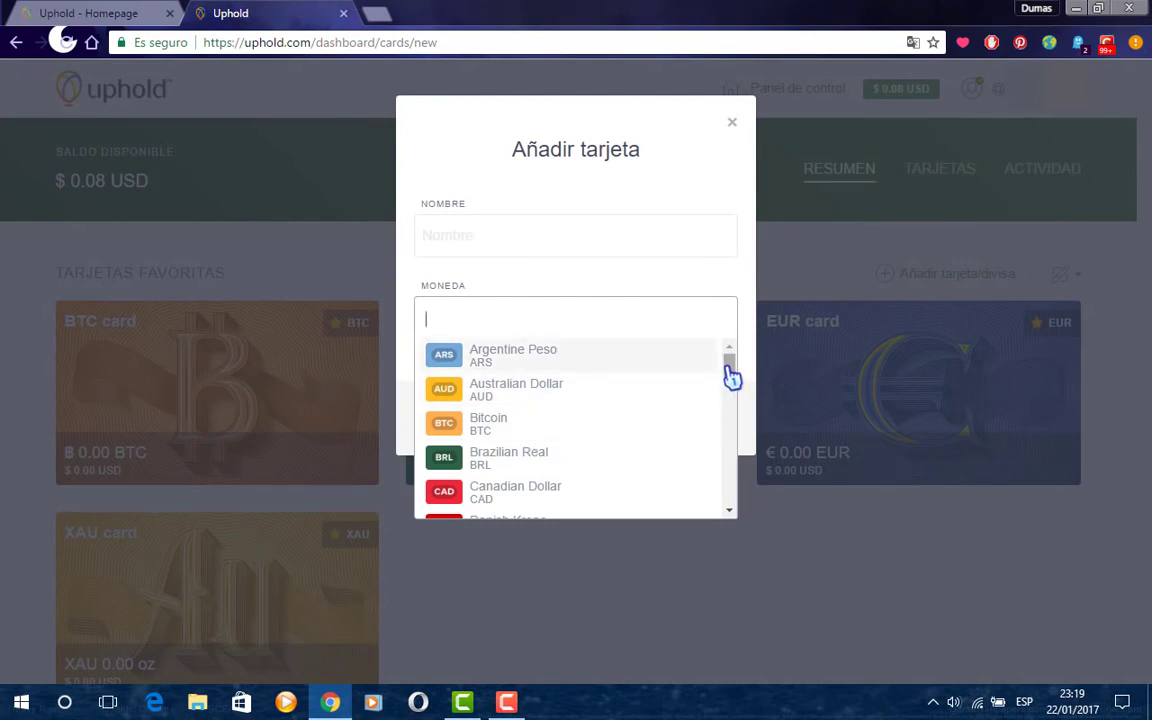
left_click_drag(733, 376, 730, 466)
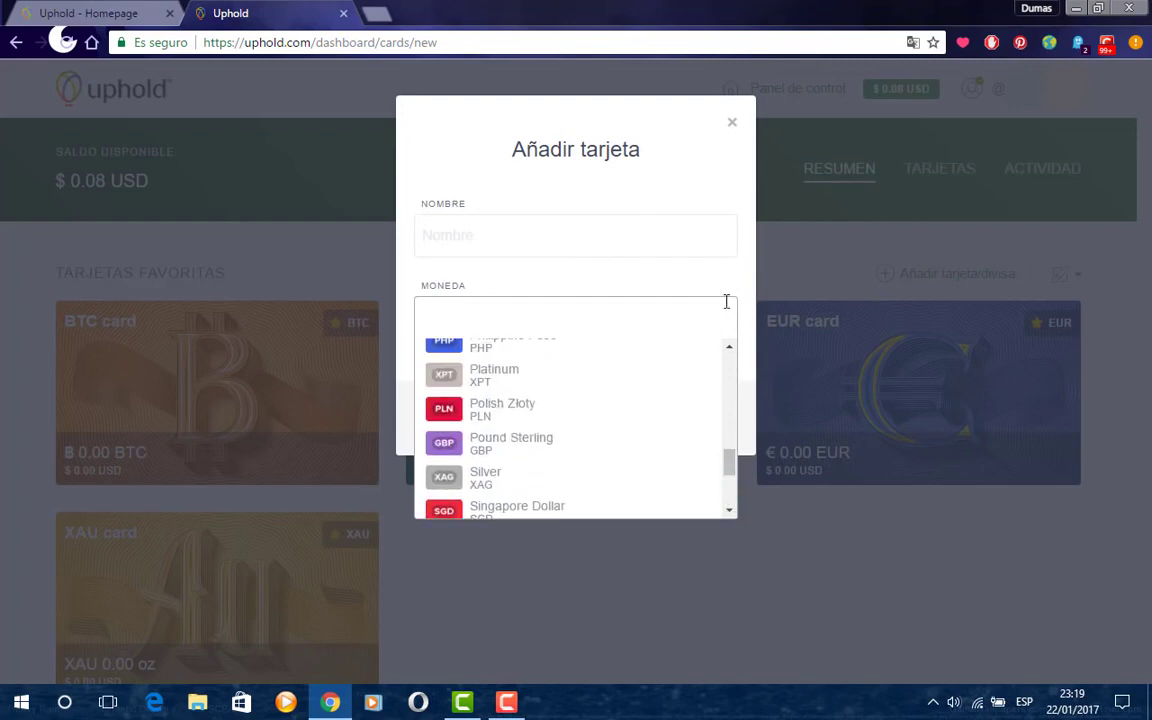
left_click(731, 122)
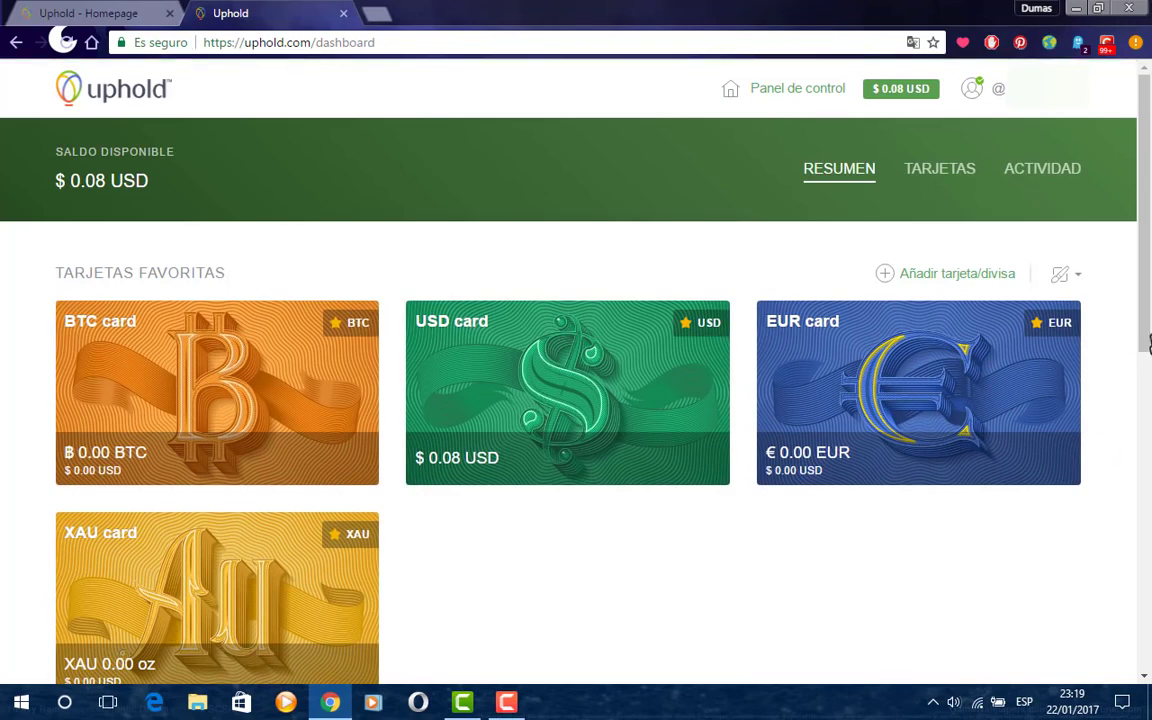
Open the $0.08 USD card's page and scroll to its Utilizar fondos options.
left_click_drag(1146, 302, 1147, 274)
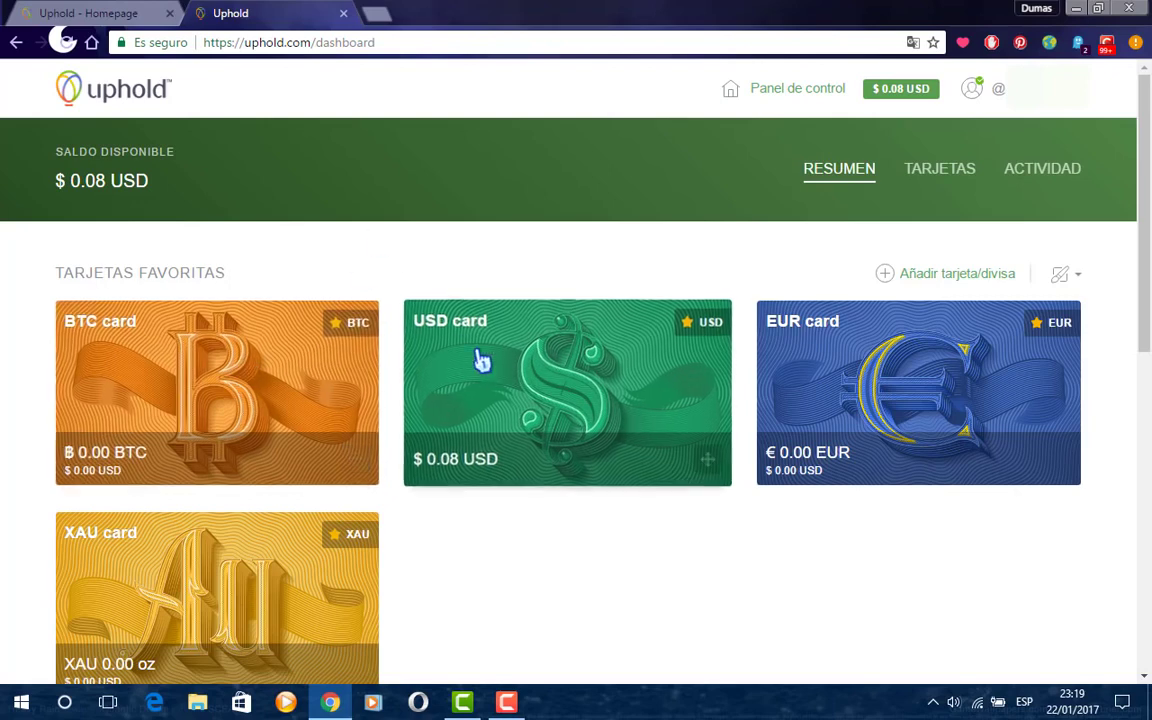
left_click(456, 469)
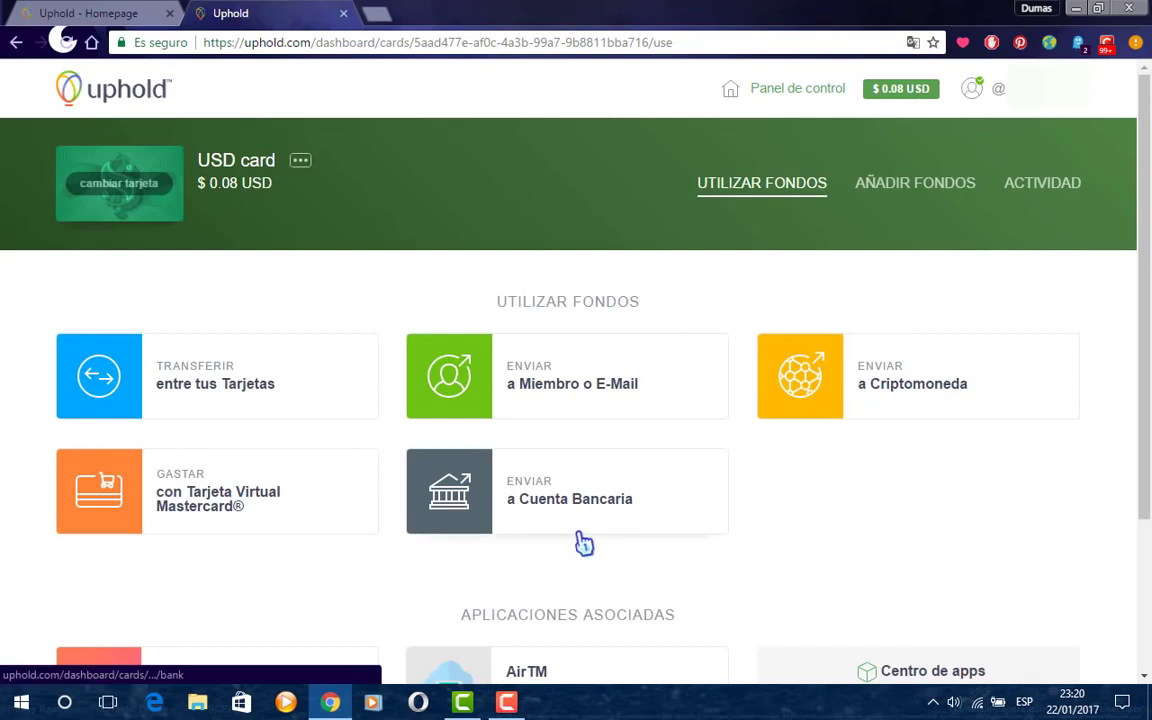
scroll(1108, 380, "down", 2)
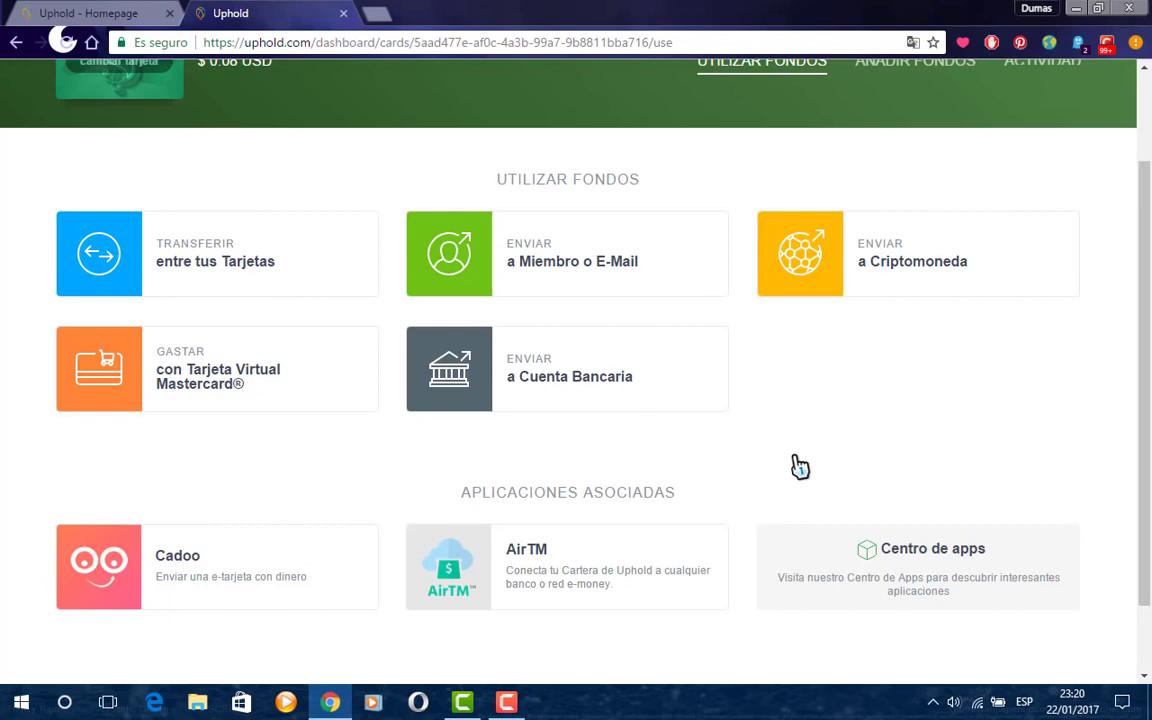
left_click_drag(1142, 386, 1147, 318)
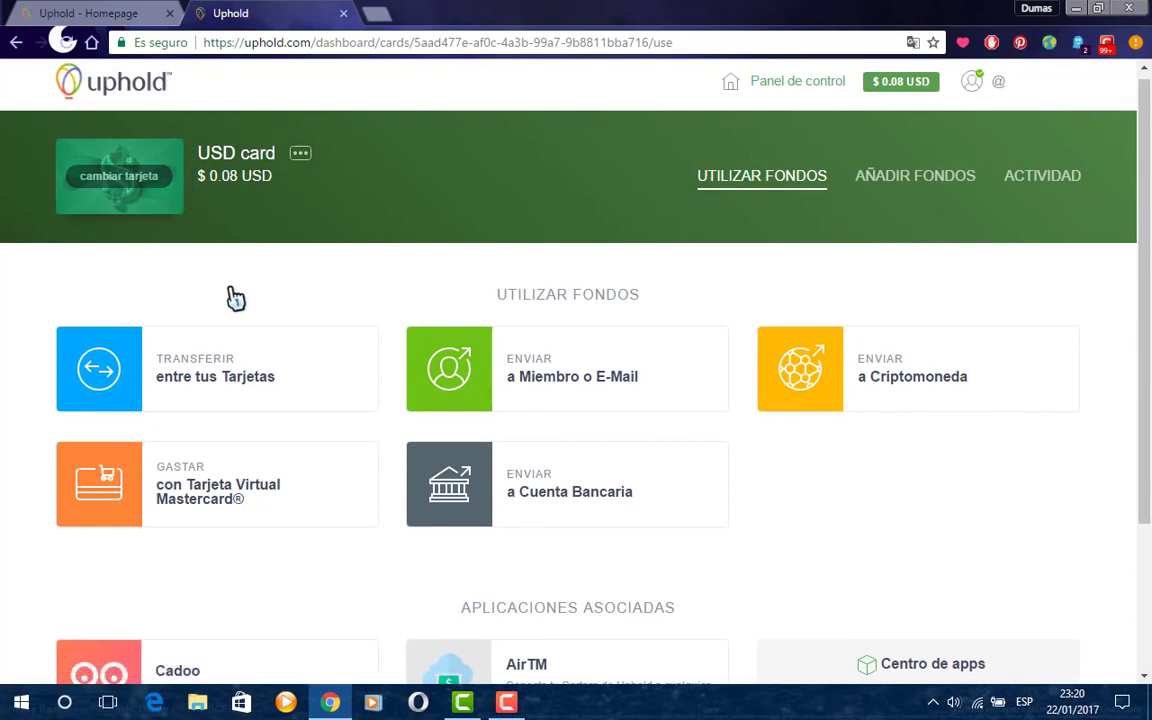
From the BTC card, get a Bitcoin Network deposit address via Añadir fondos con Criptomoneda.
left_click(126, 98)
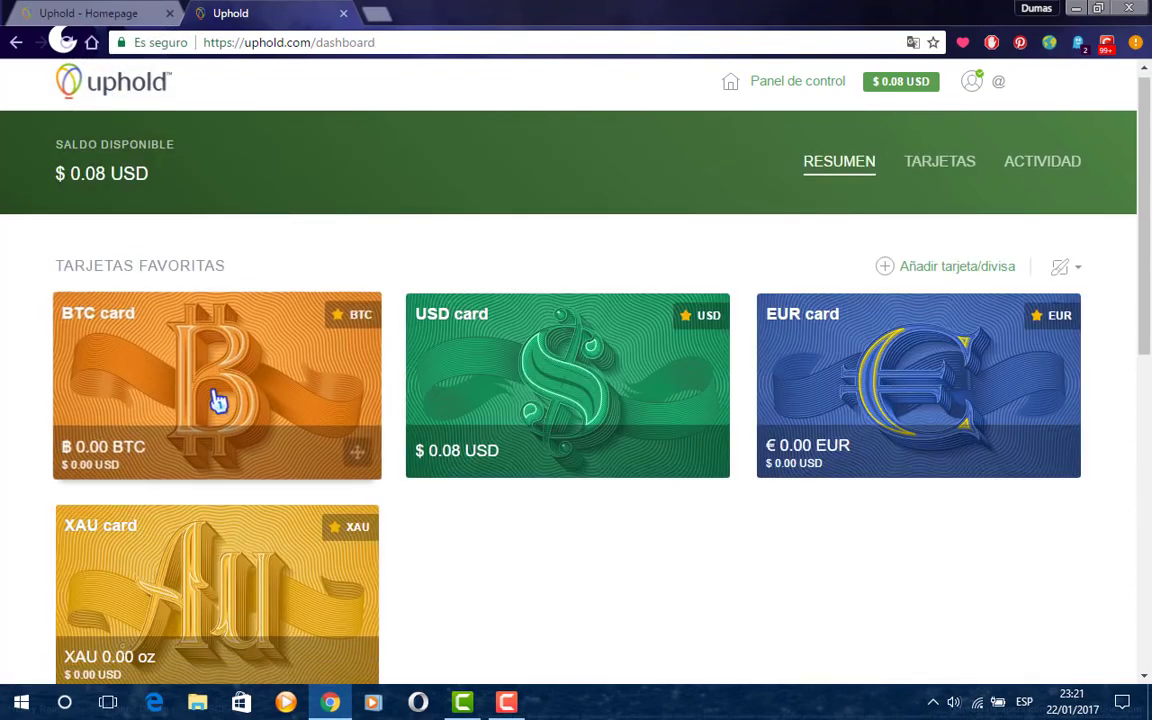
left_click(218, 399)
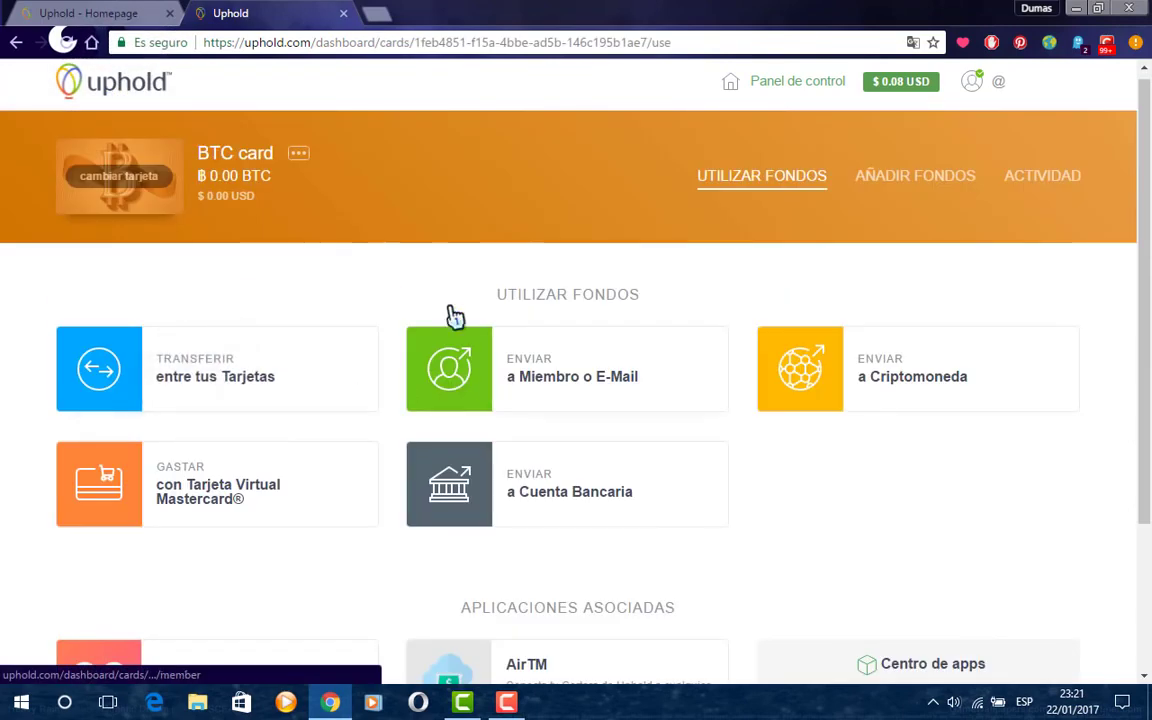
left_click(914, 188)
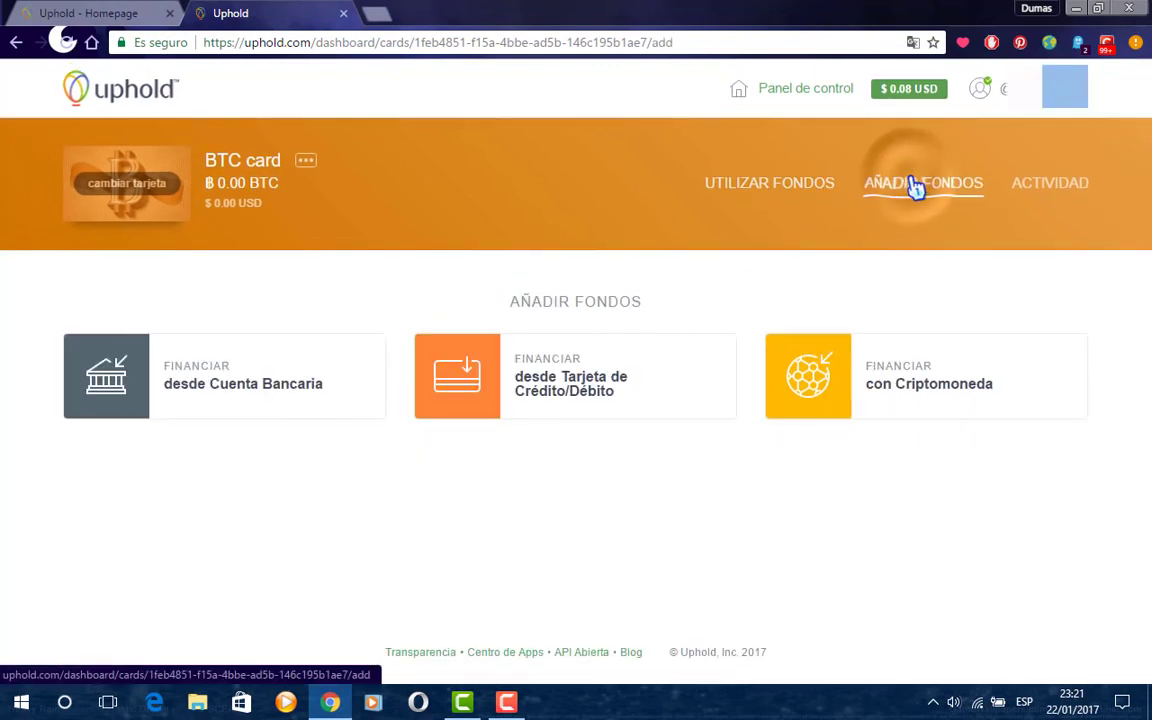
left_click(866, 378)
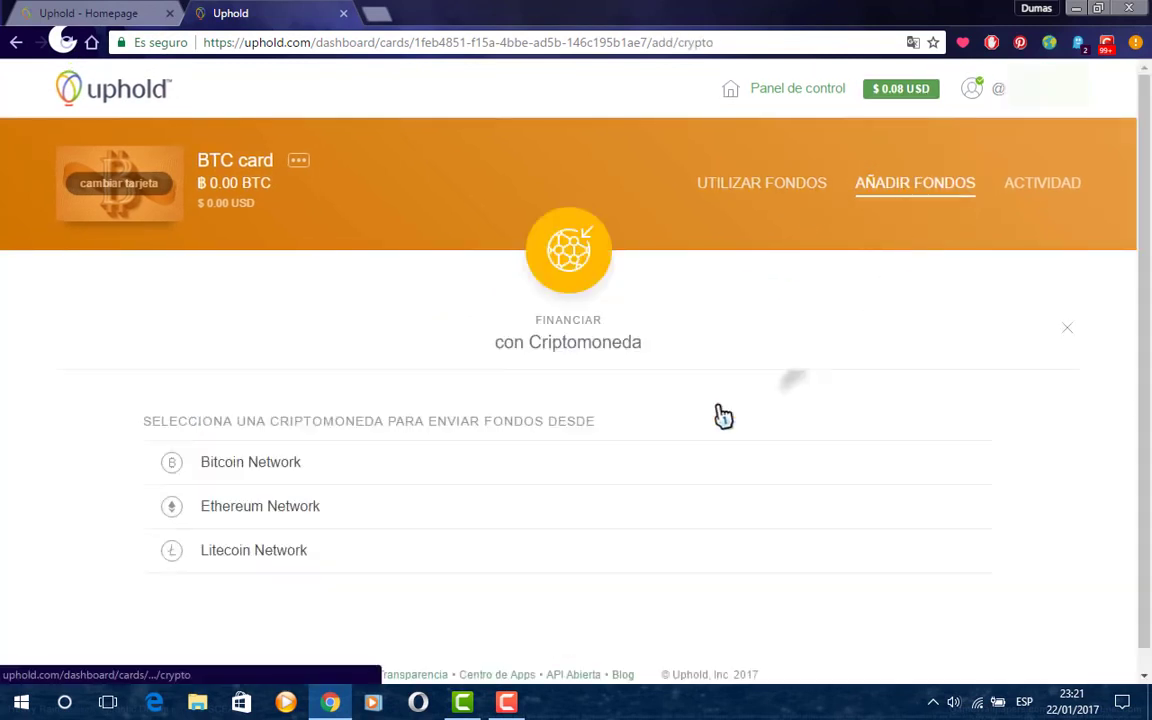
scroll(972, 388, "down", 1)
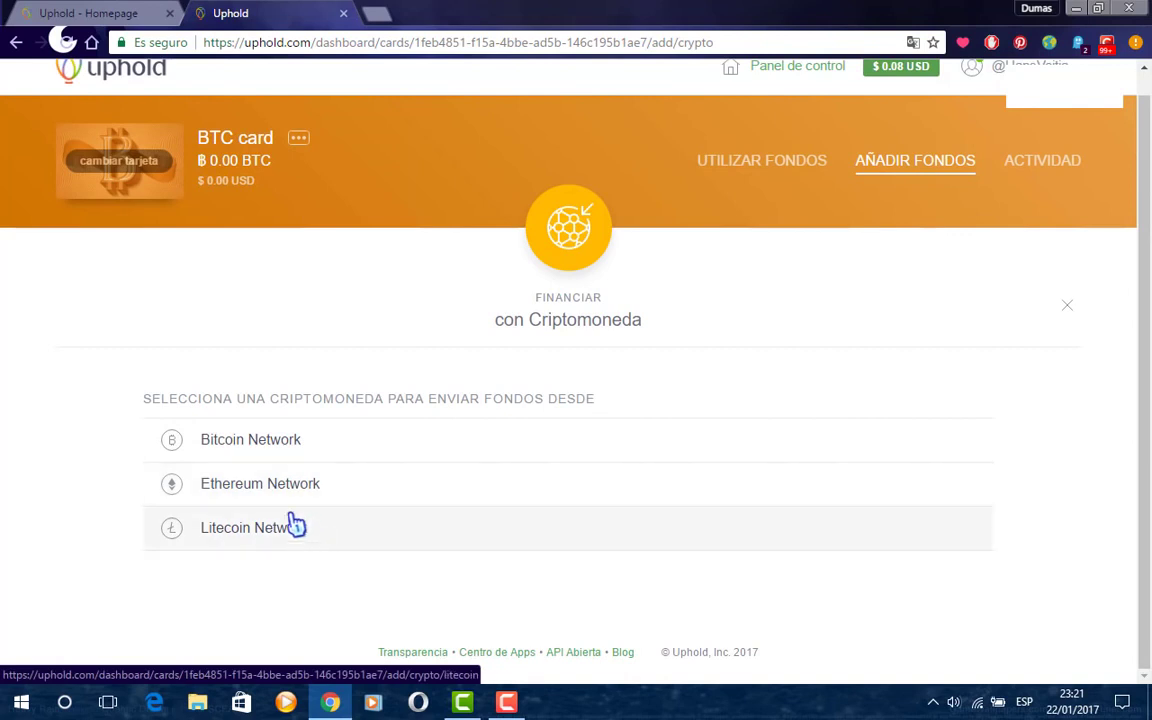
left_click(279, 451)
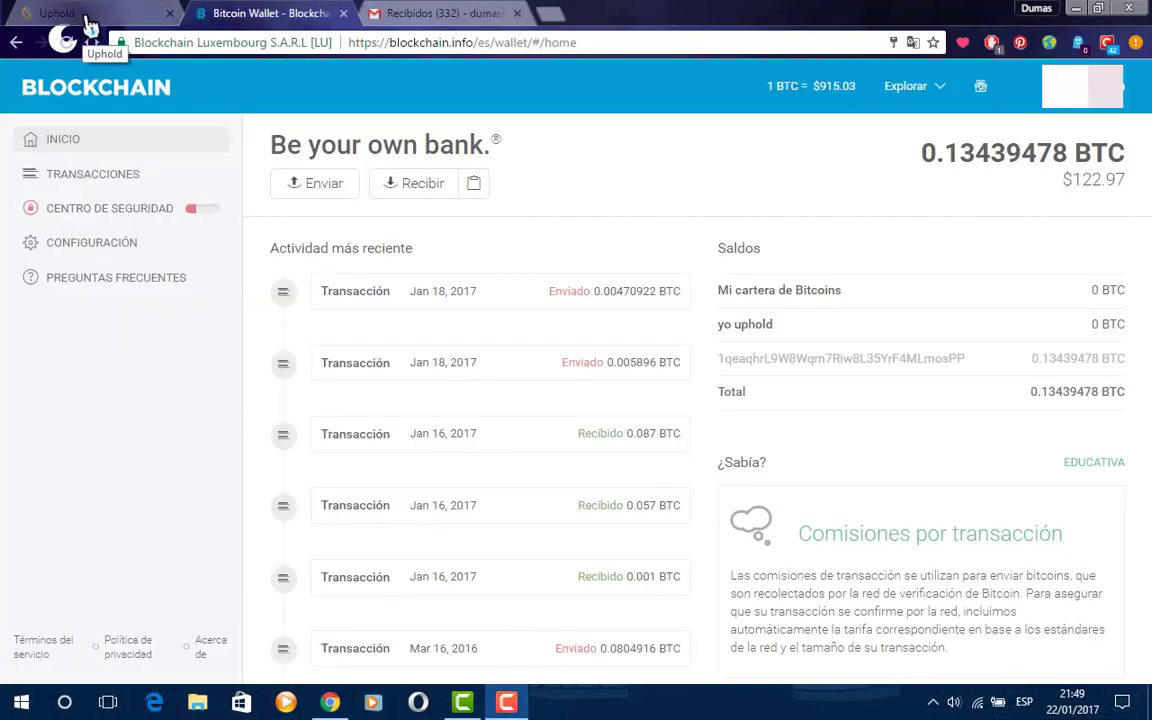
left_click(90, 16)
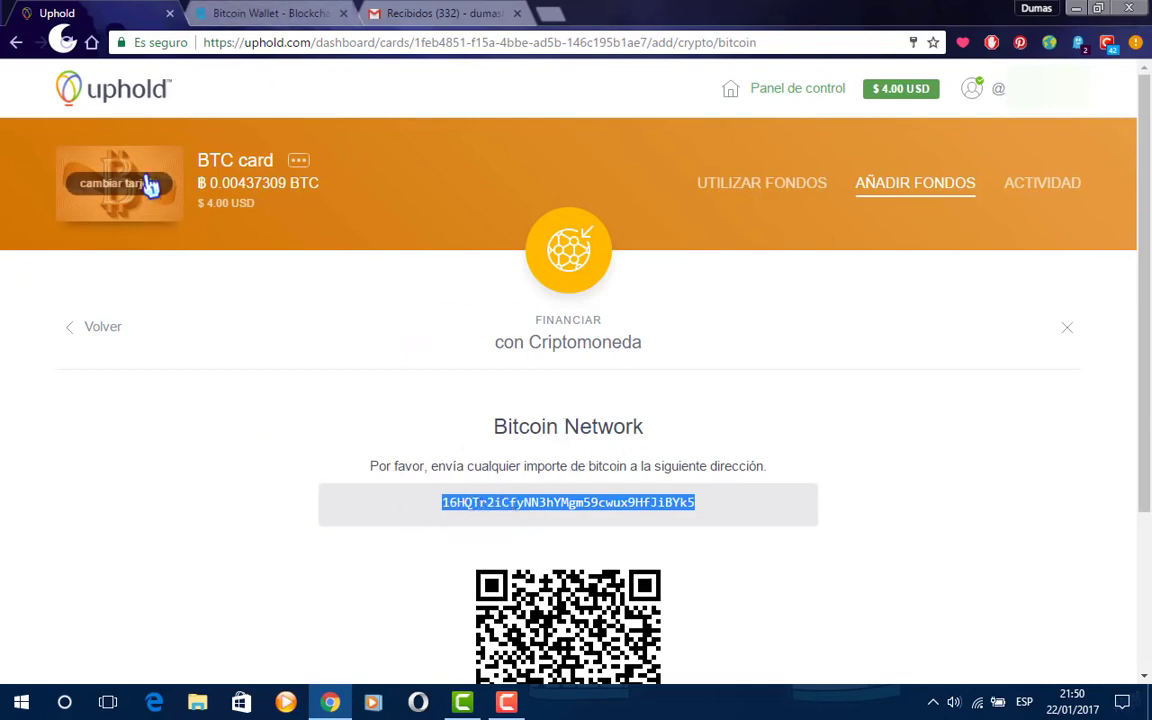
Start a Blockchain wallet send with the Uphold deposit address pasted as recipient.
left_click(268, 14)
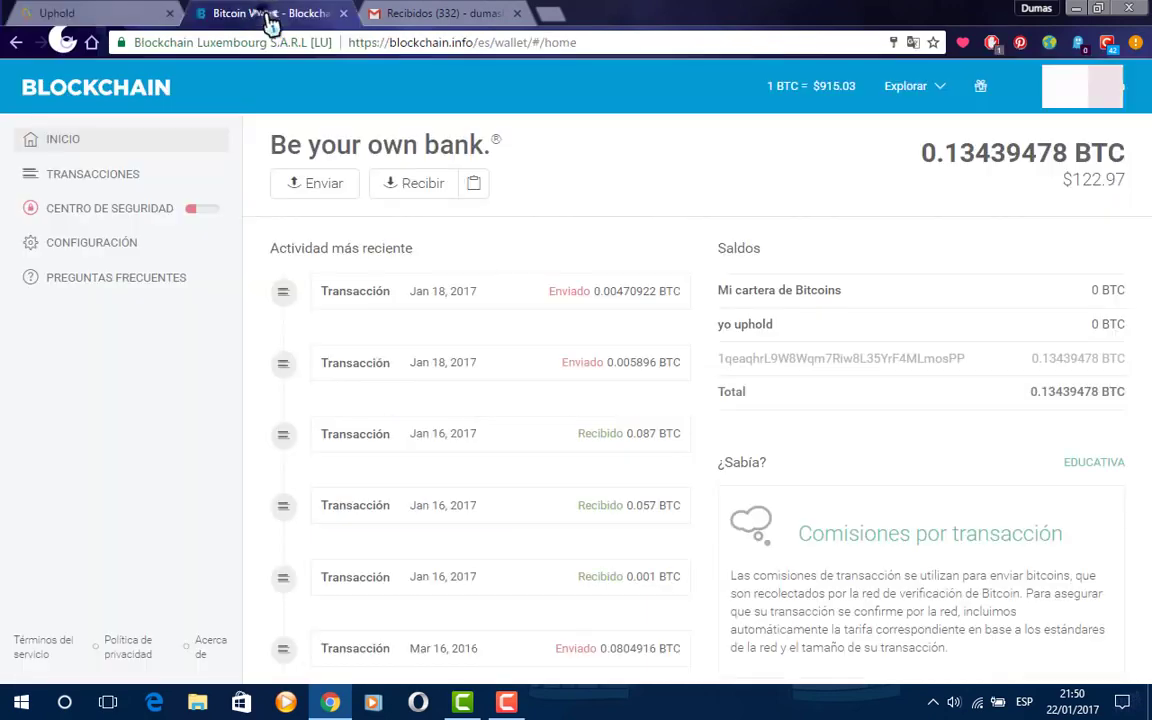
left_click(321, 190)
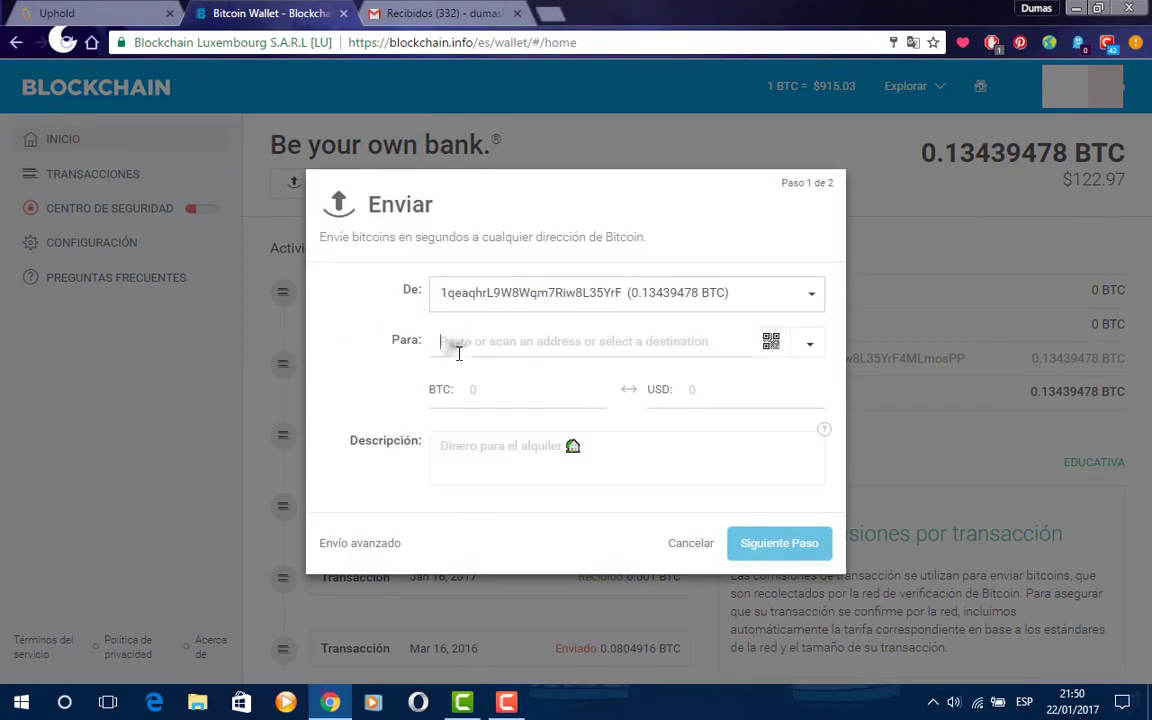
left_click(486, 398)
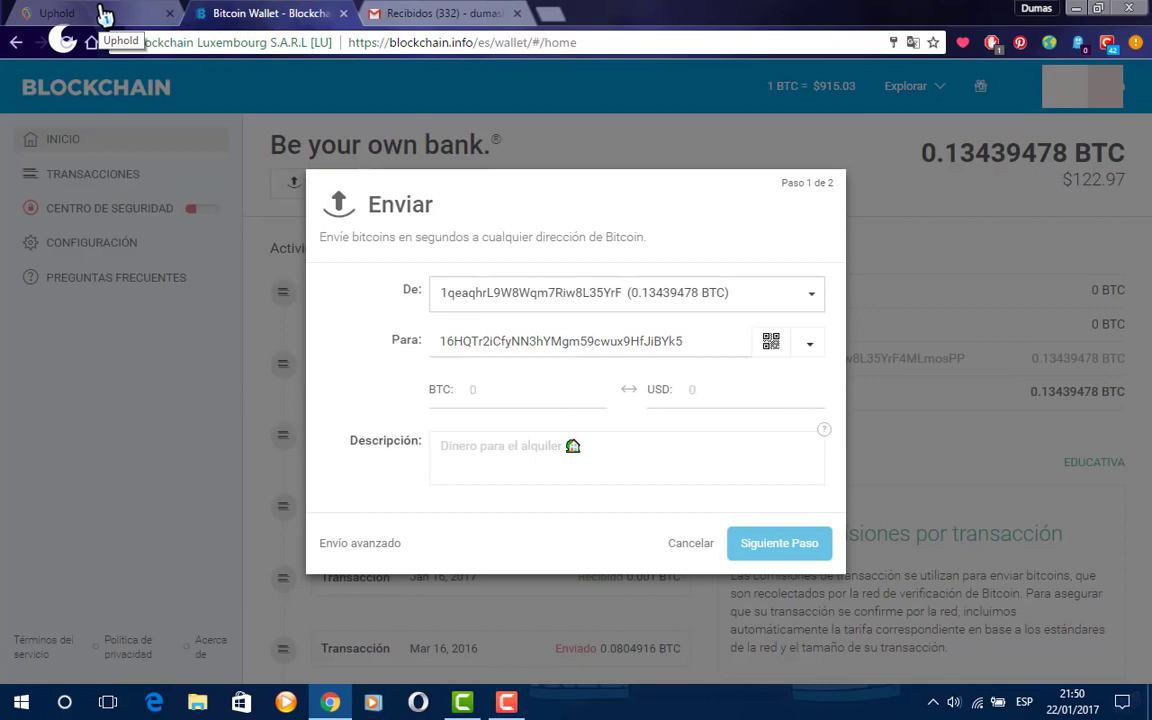
Enter $1.25 USD with description 'verificacion', check the address, and continue to review.
left_click(710, 391)
type("1.")
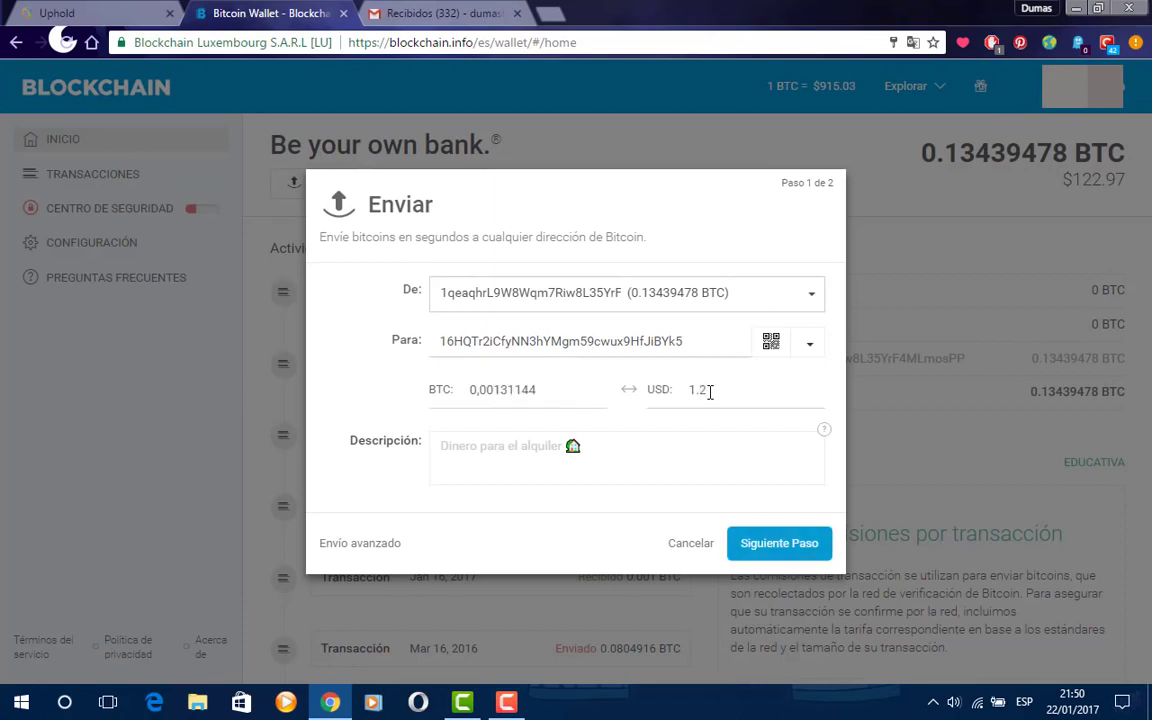
type("25")
type("verificacion")
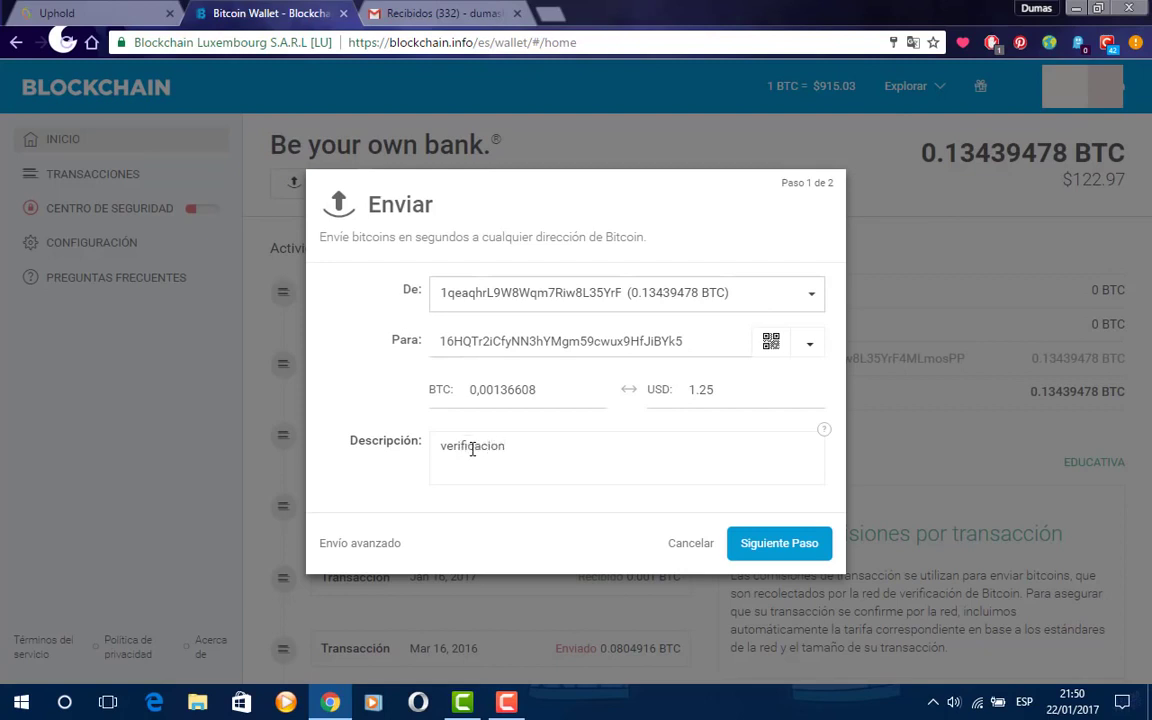
left_click(57, 13)
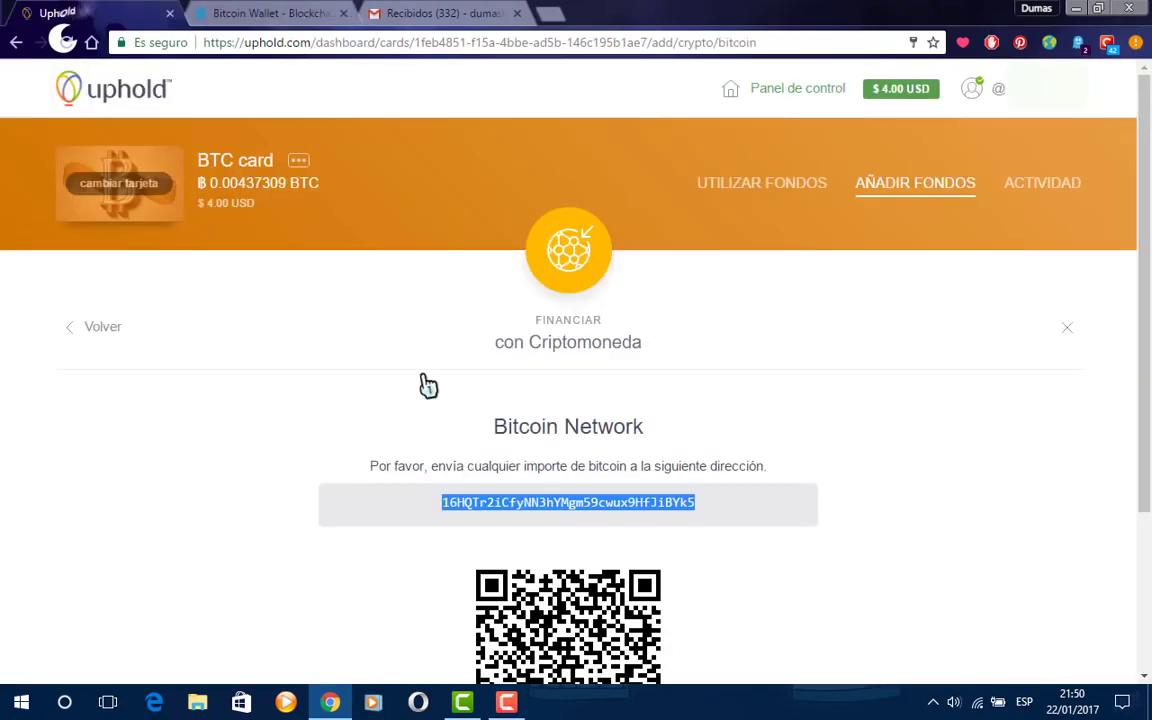
left_click(270, 11)
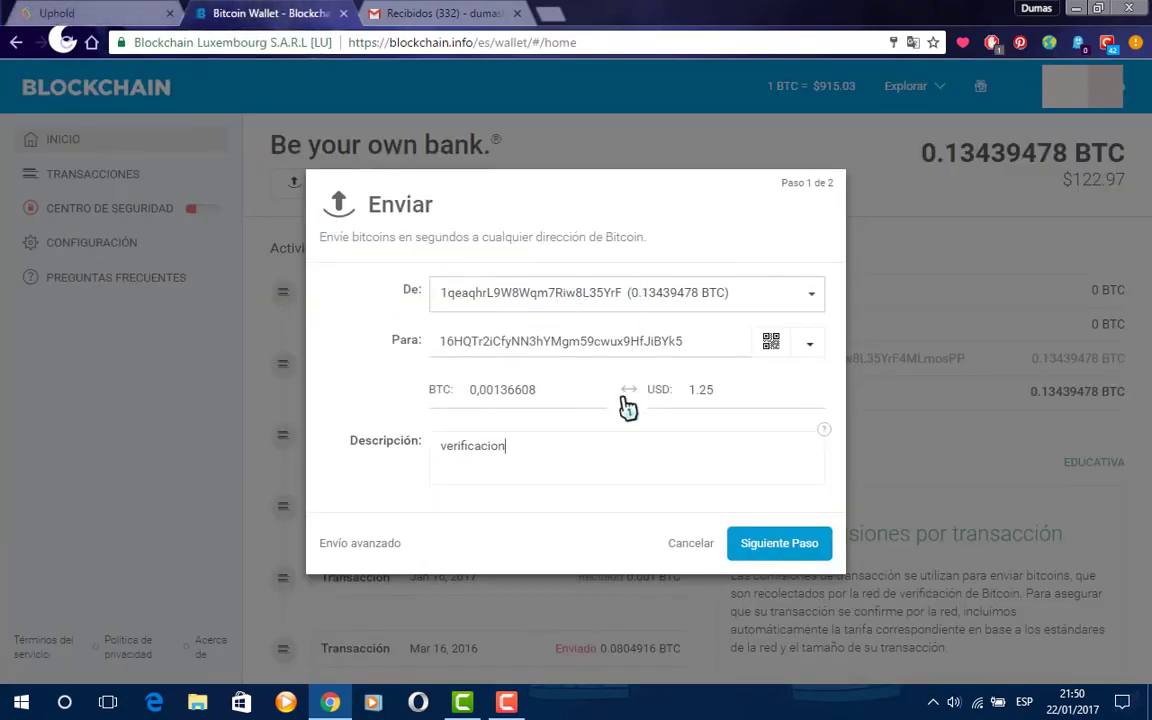
left_click(765, 546)
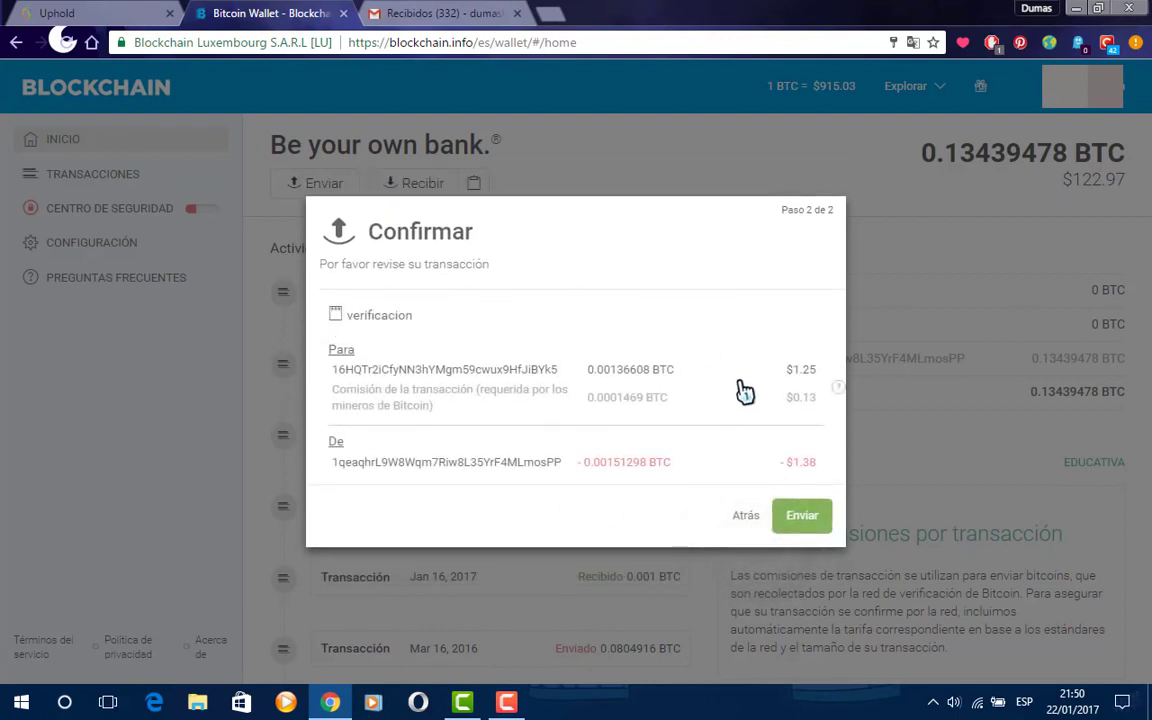
Send the $1.25 bitcoin payment and check the new BTC balance on the Uphold dashboard.
left_click(795, 533)
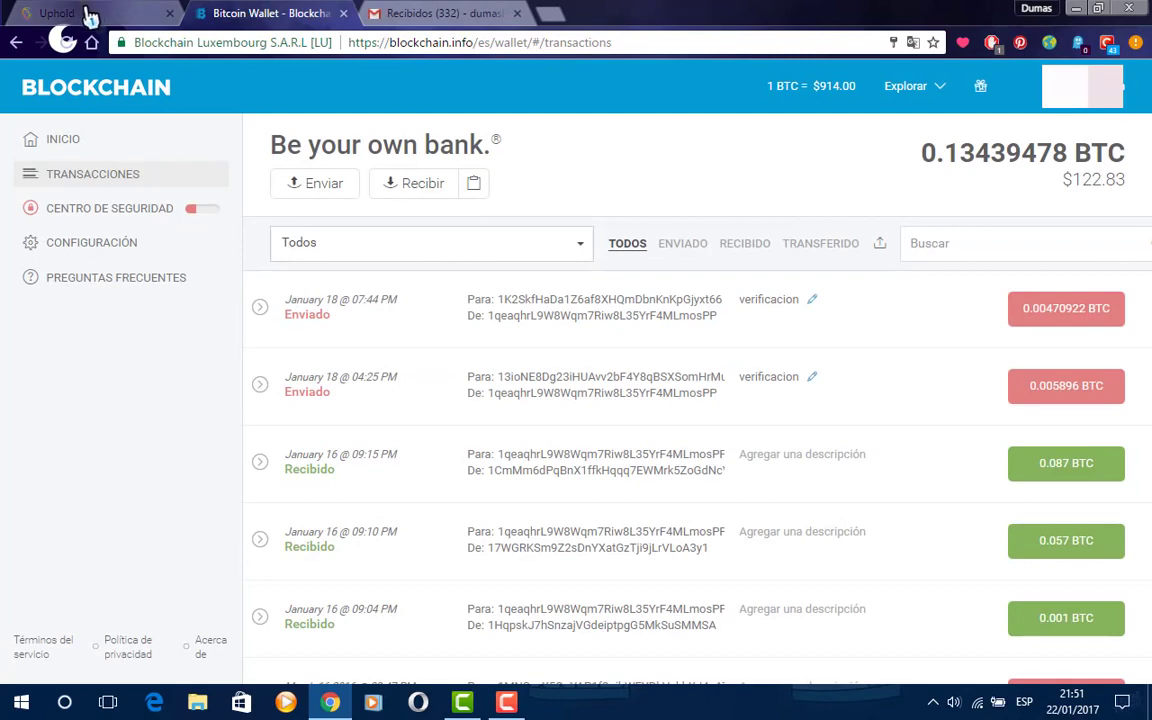
left_click(21, 14)
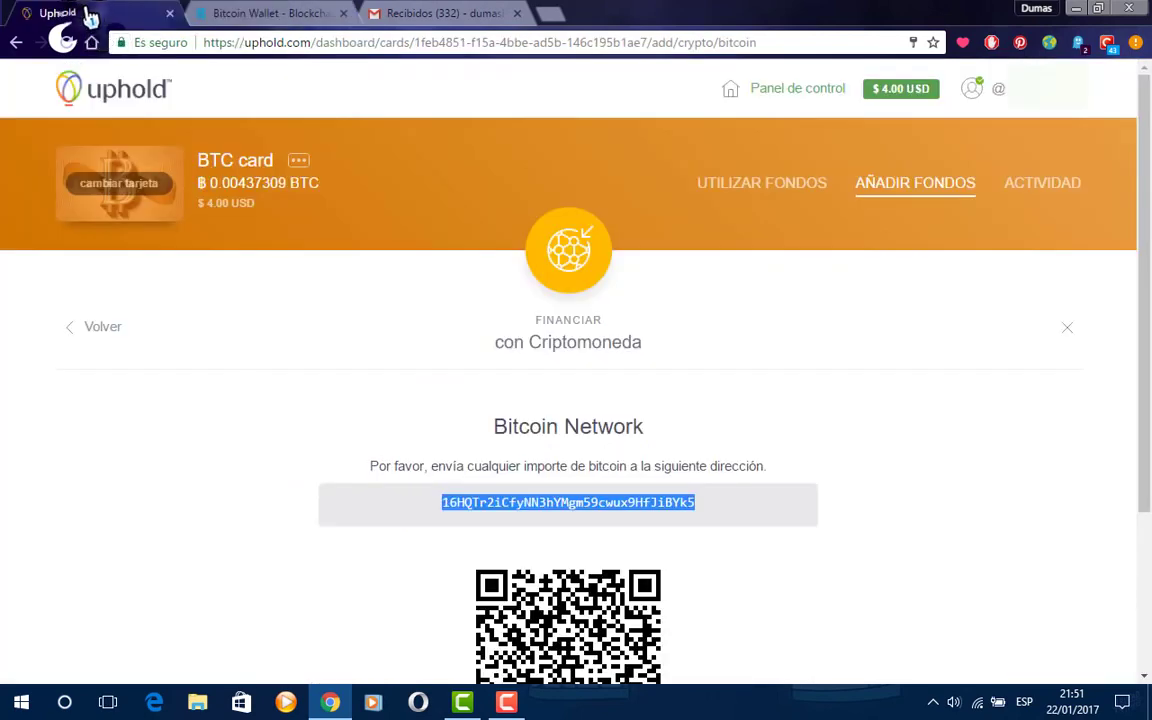
left_click(93, 101)
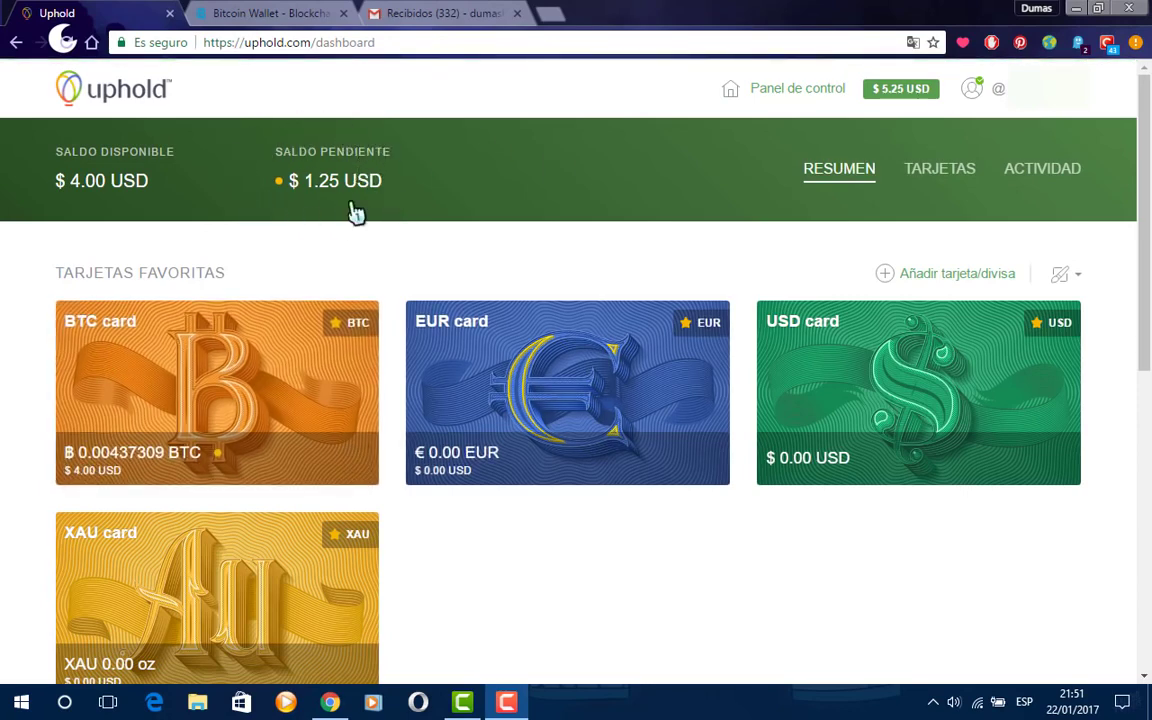
left_click_drag(1146, 215, 1148, 483)
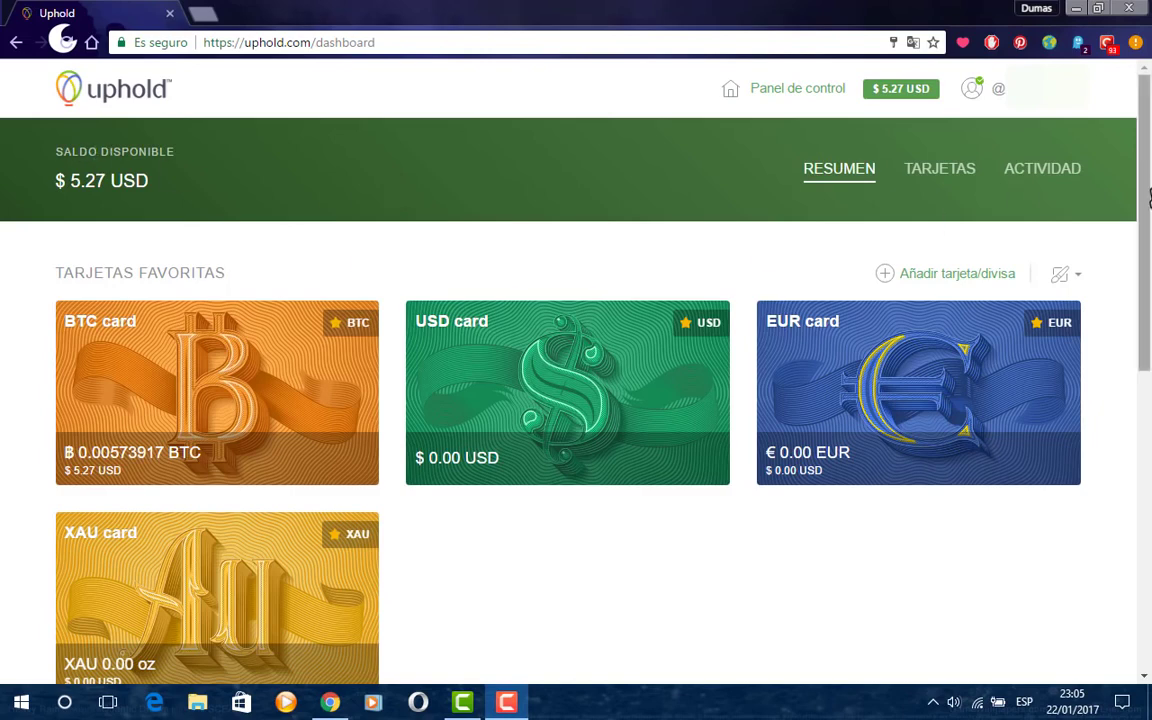
scroll(650, 385, "down", 5)
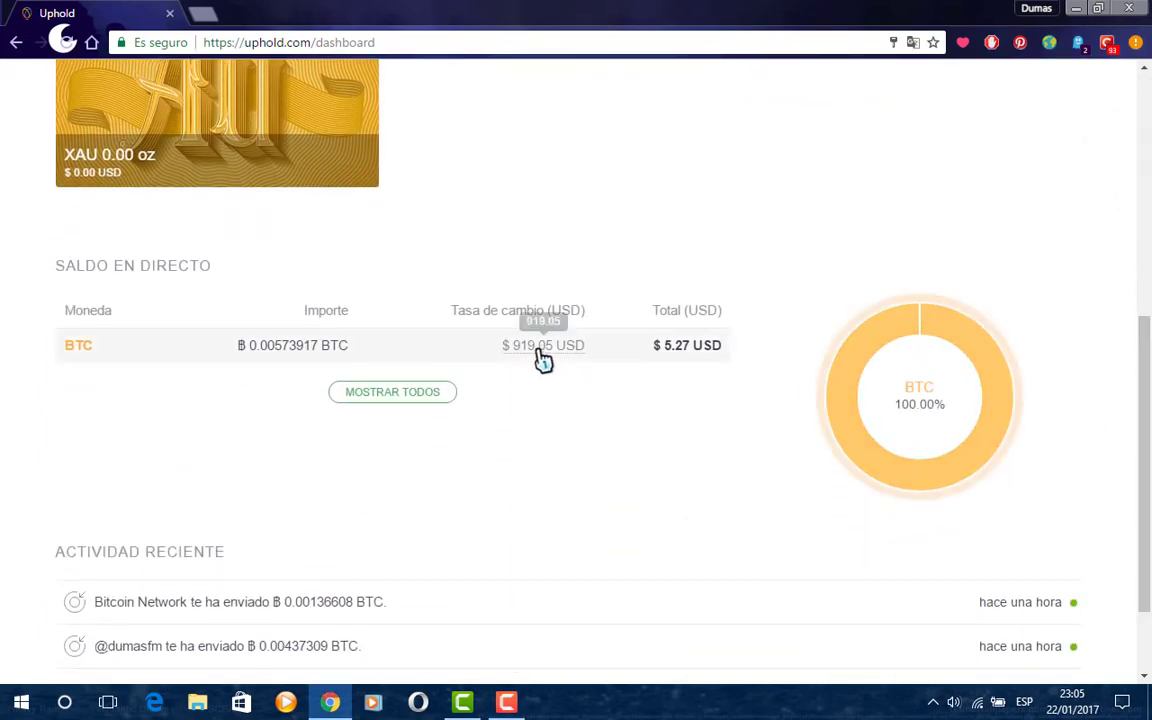
left_click_drag(1146, 425, 1142, 483)
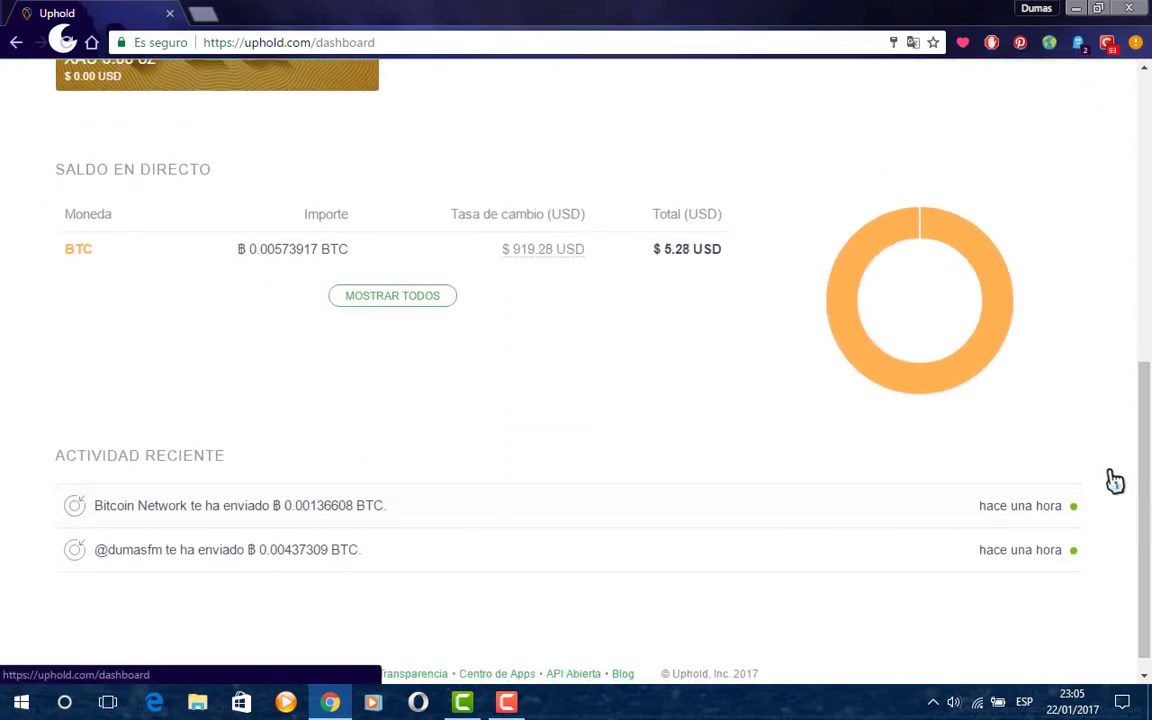
left_click_drag(1149, 508, 1134, 200)
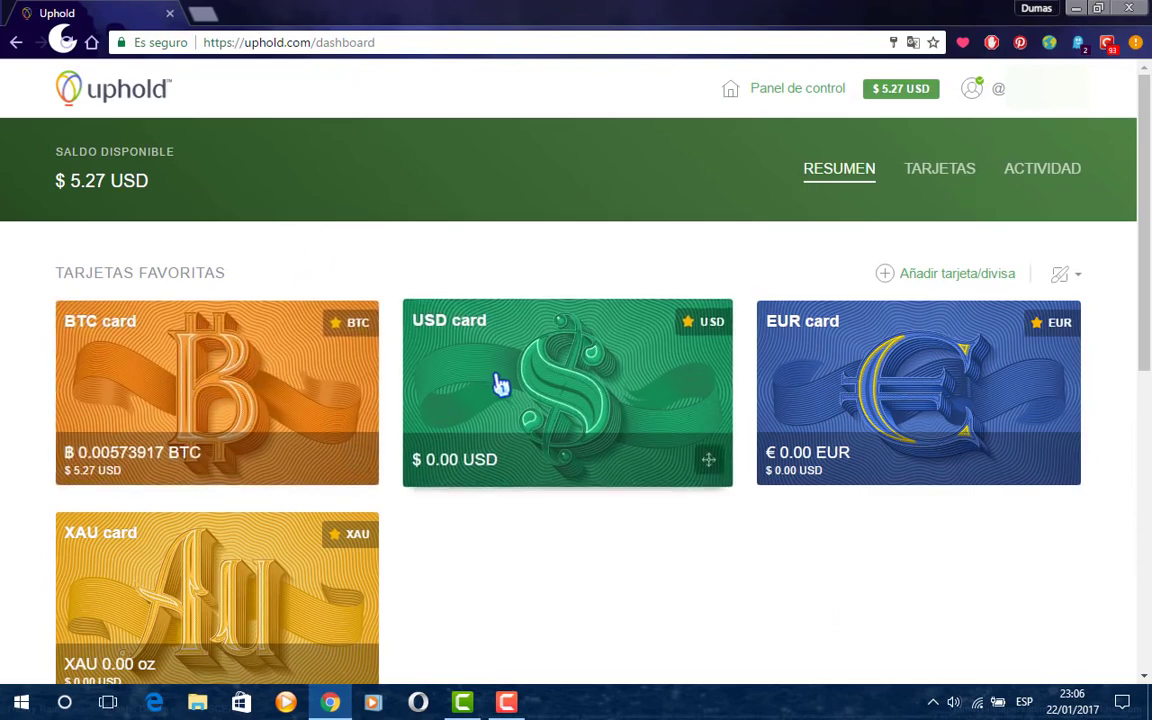
Set up a BTC-to-USD card transfer using the full 0.00573917 BTC balance as the amount.
left_click(222, 395)
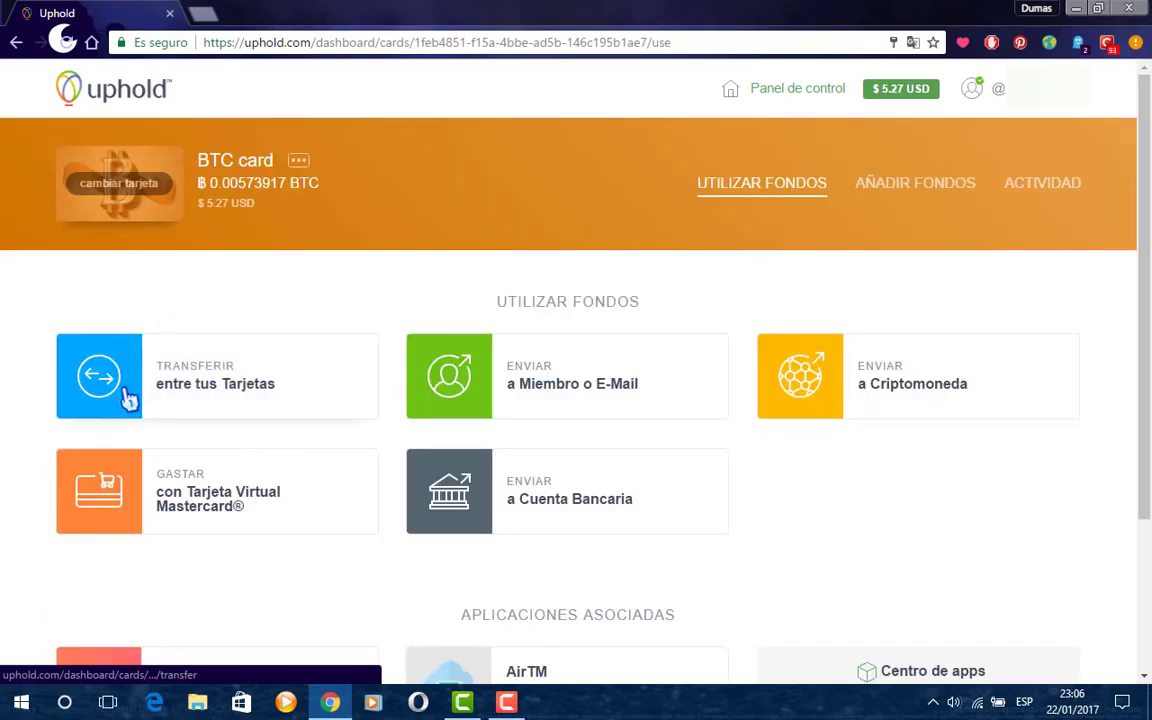
left_click(128, 398)
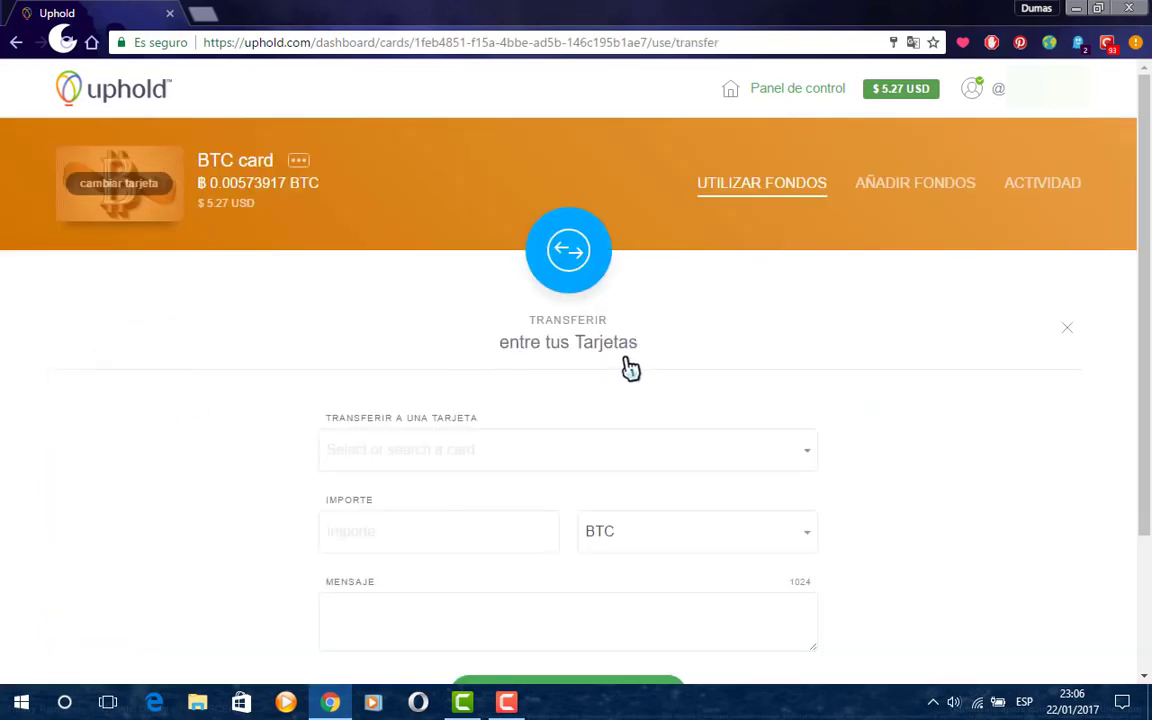
left_click(542, 459)
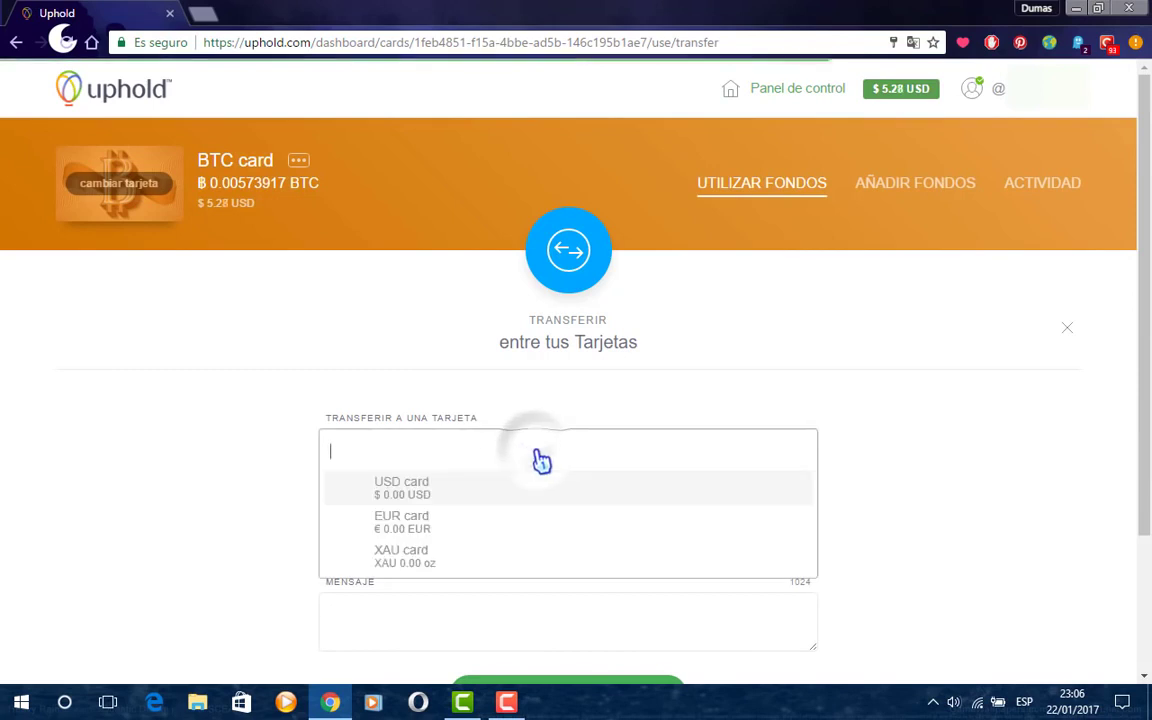
left_click(403, 497)
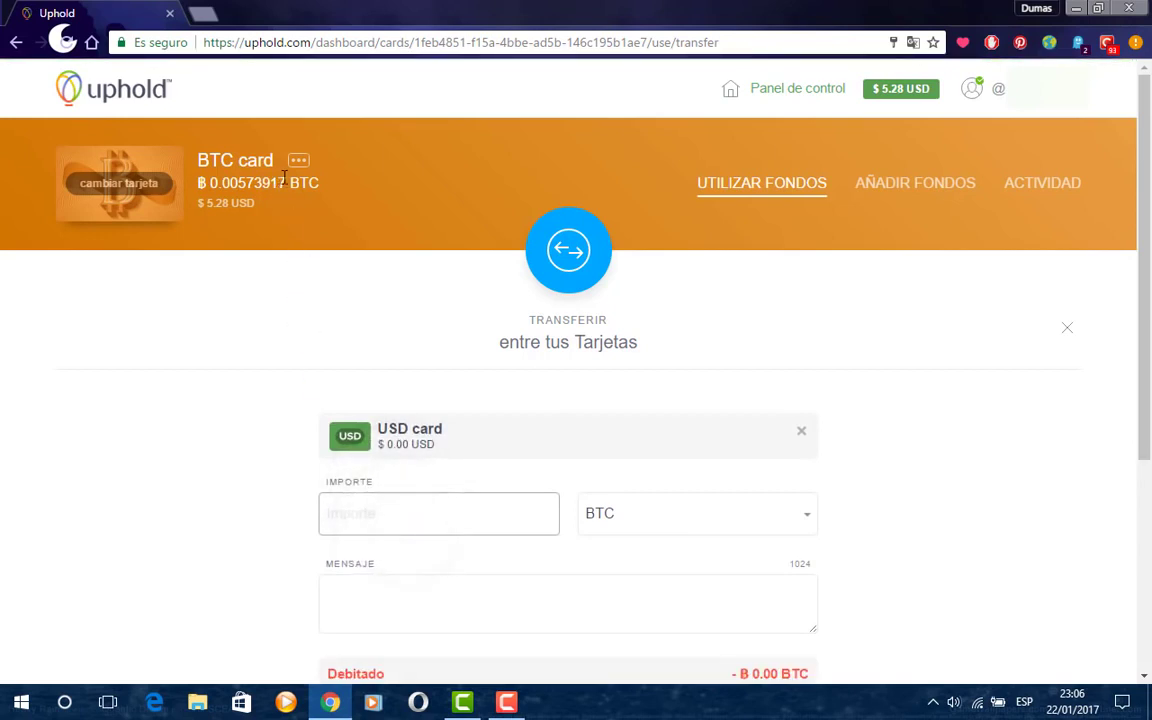
left_click_drag(286, 184, 213, 176)
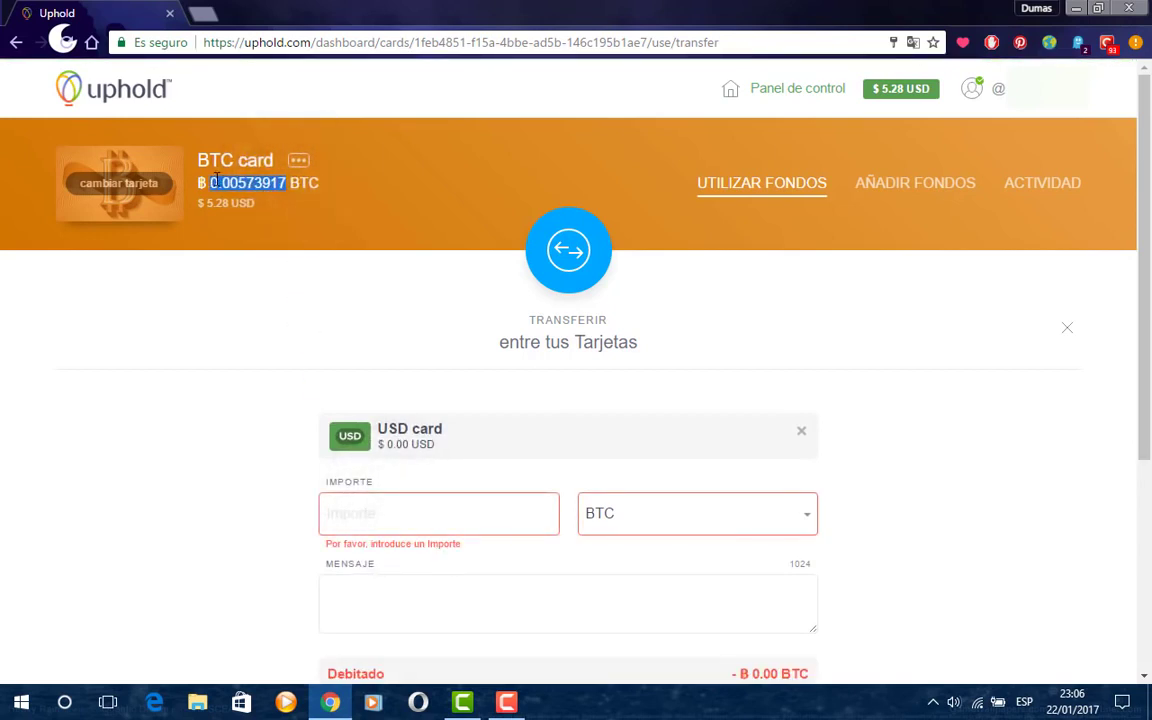
right_click(226, 183)
left_click(247, 195)
left_click(360, 512)
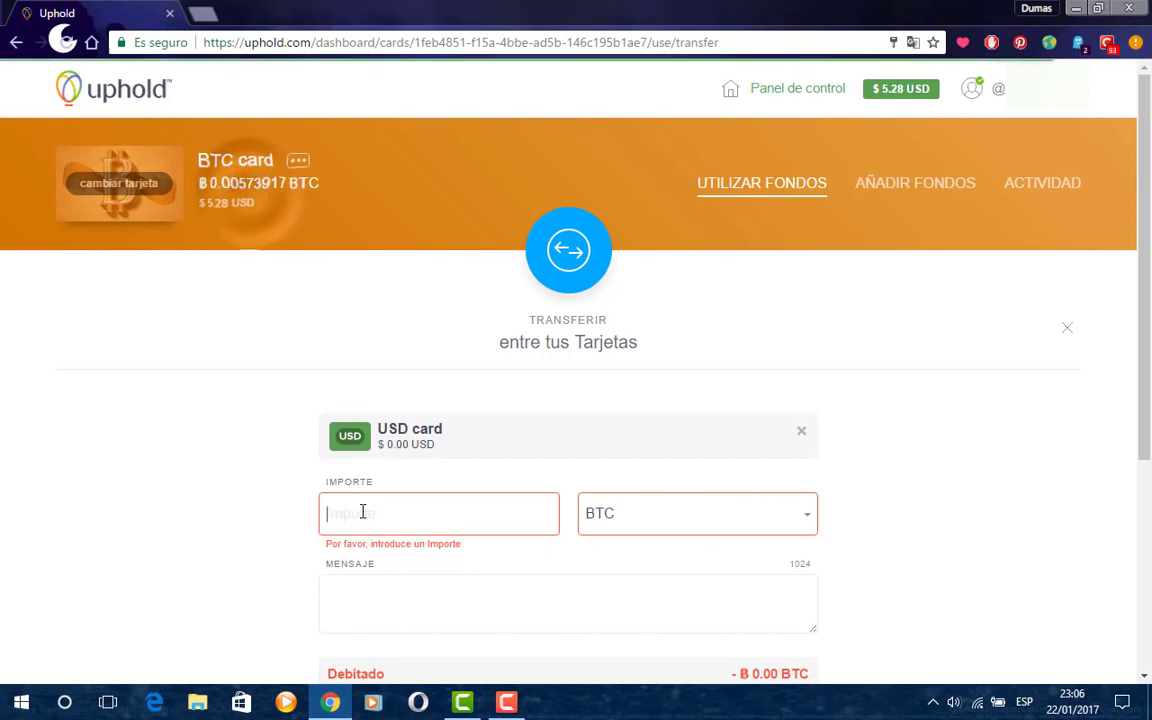
right_click(385, 522)
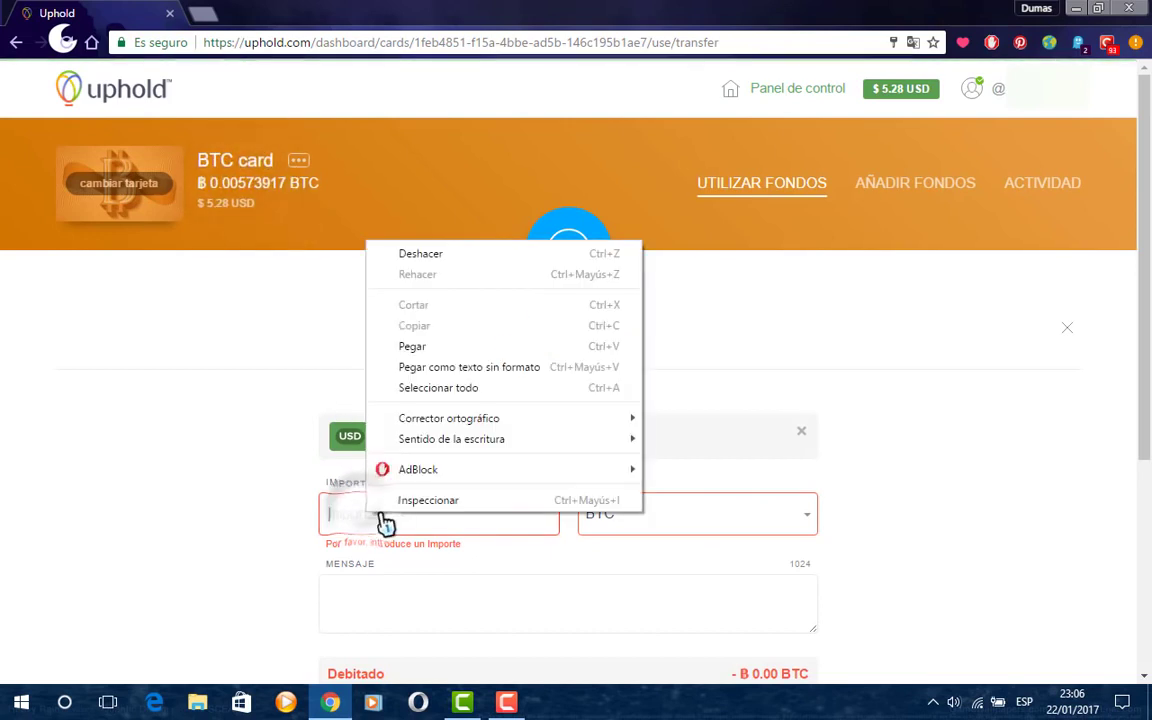
left_click(425, 346)
Add the message 'verificacion' and confirm the transfer, resubmitting after the quote expired.
scroll(1077, 432, "down", 2)
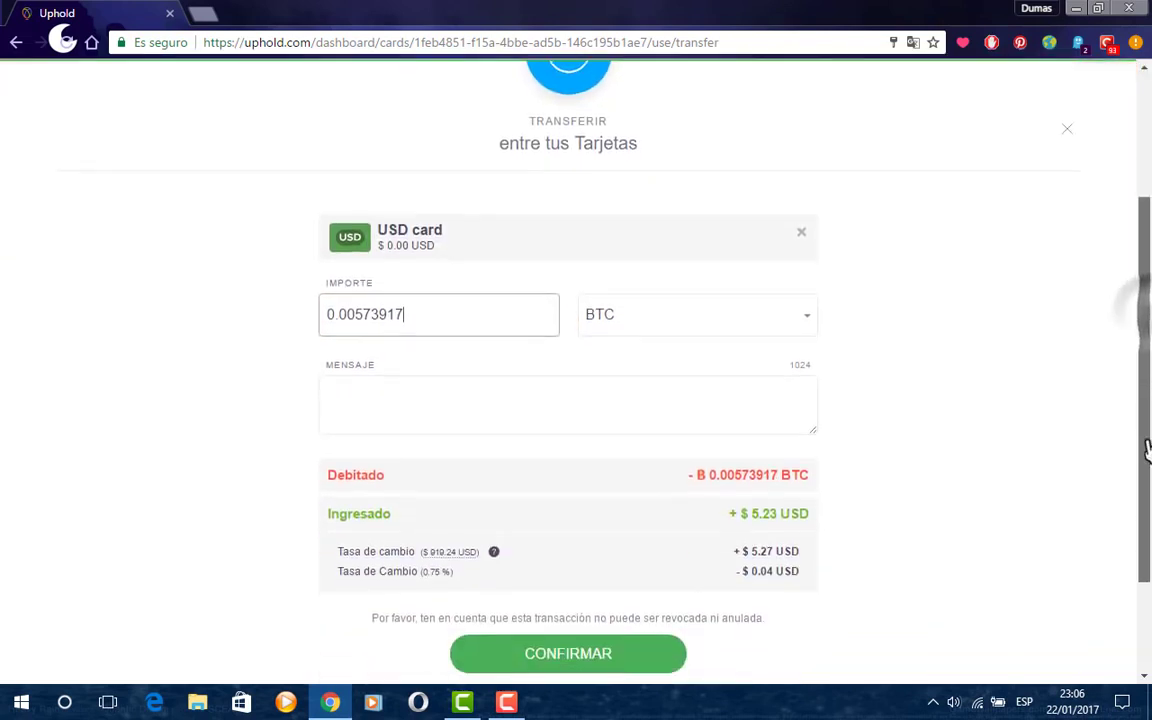
left_click(410, 422)
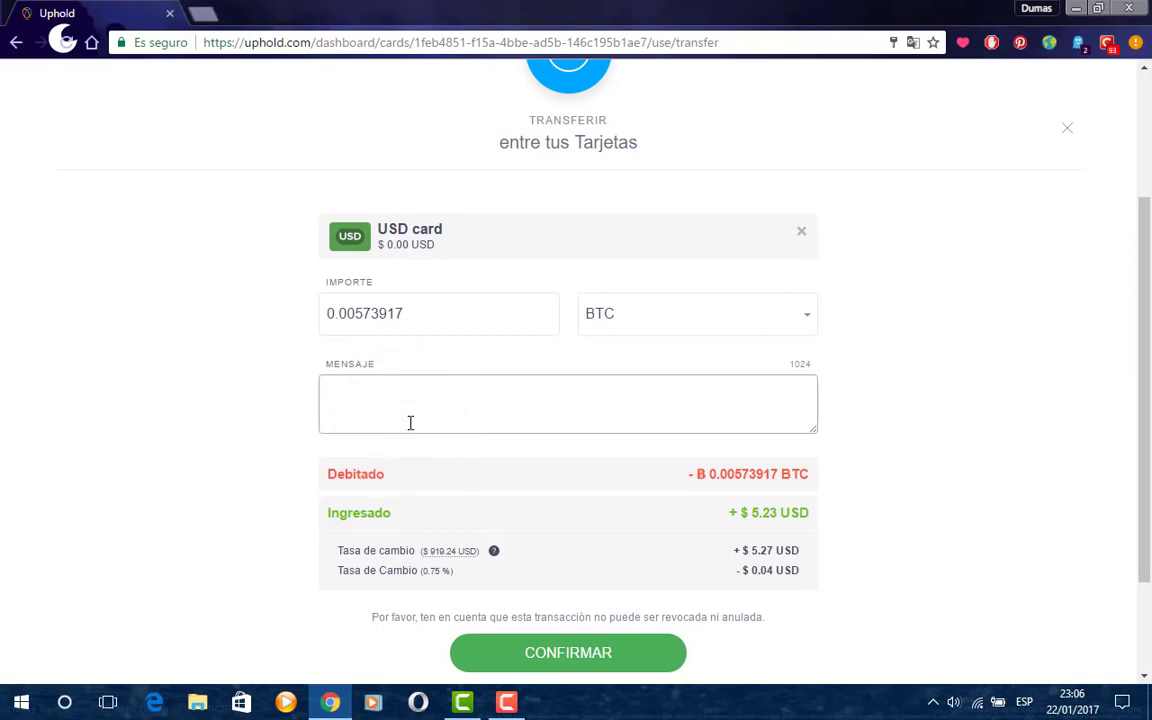
type("verifica")
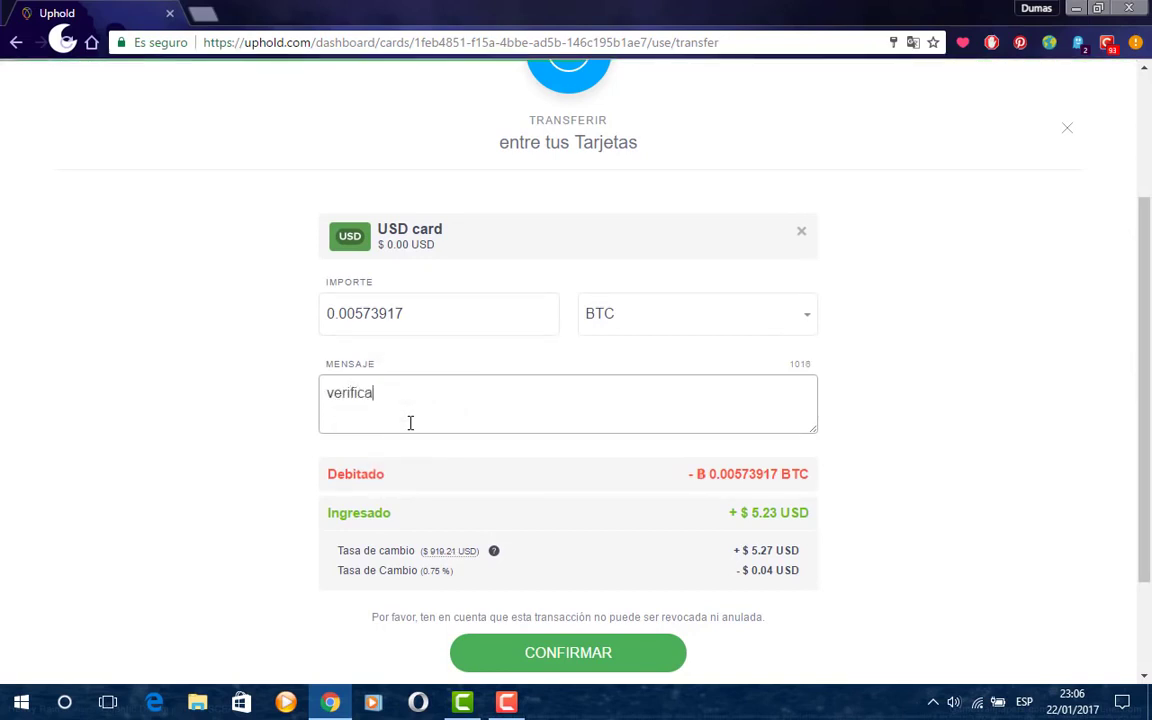
type("cion")
left_click_drag(1143, 410, 1148, 478)
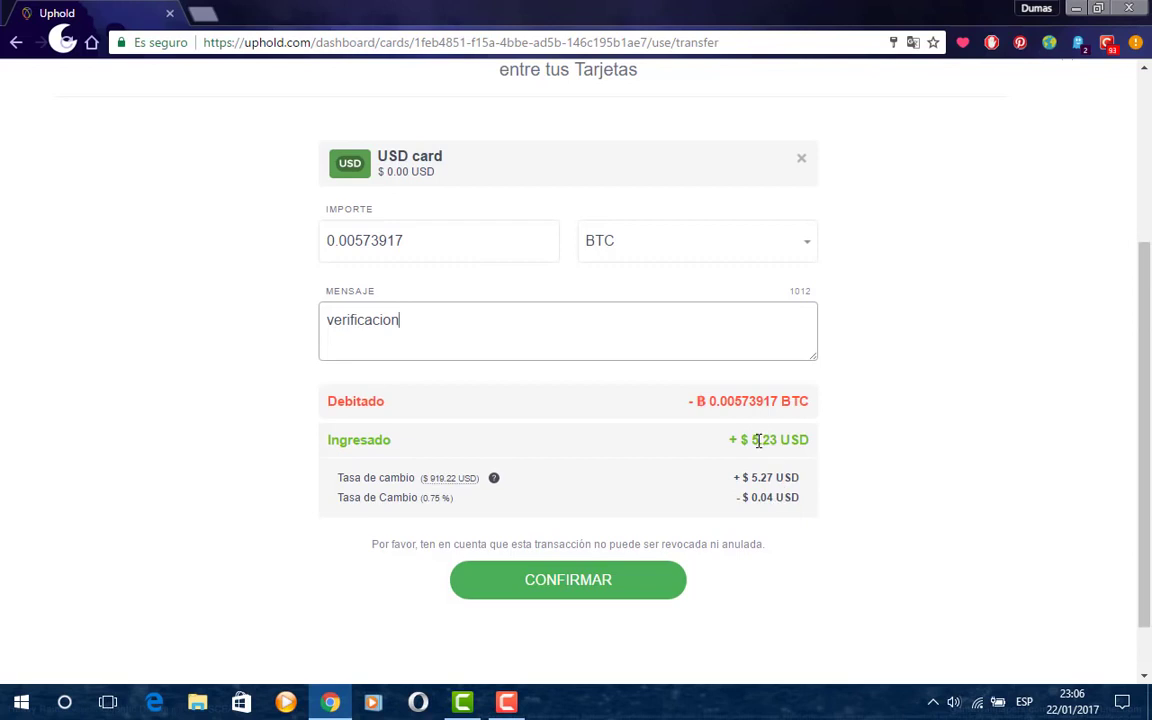
left_click(549, 592)
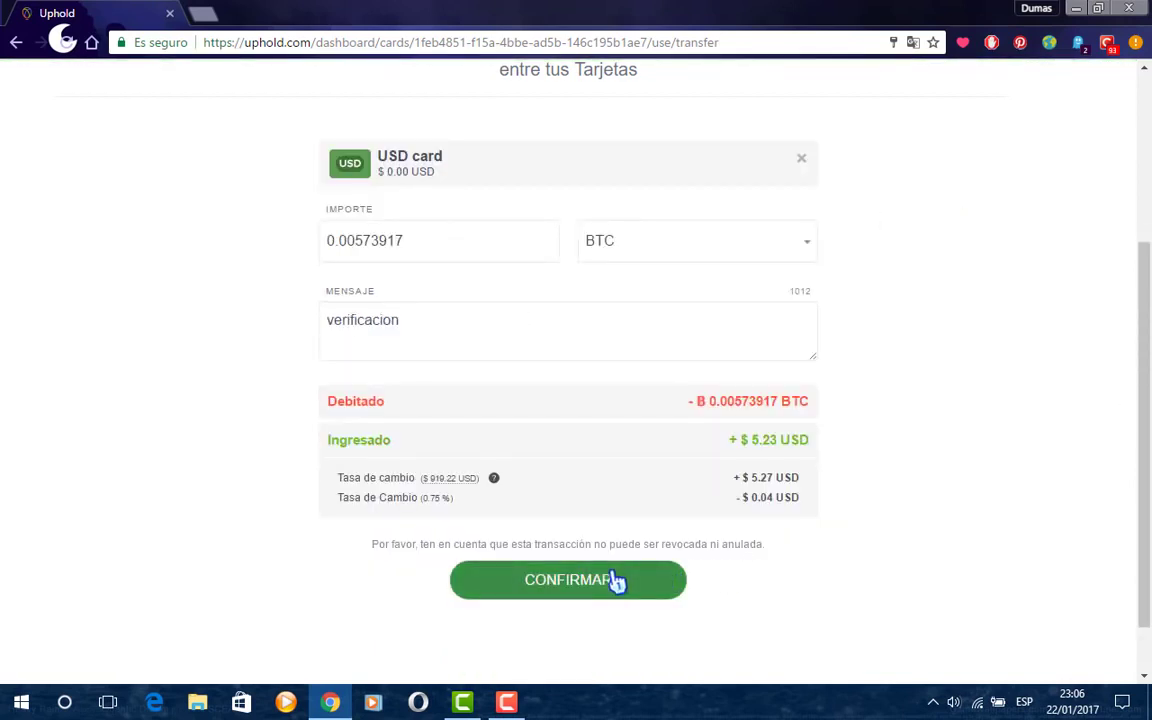
left_click(616, 582)
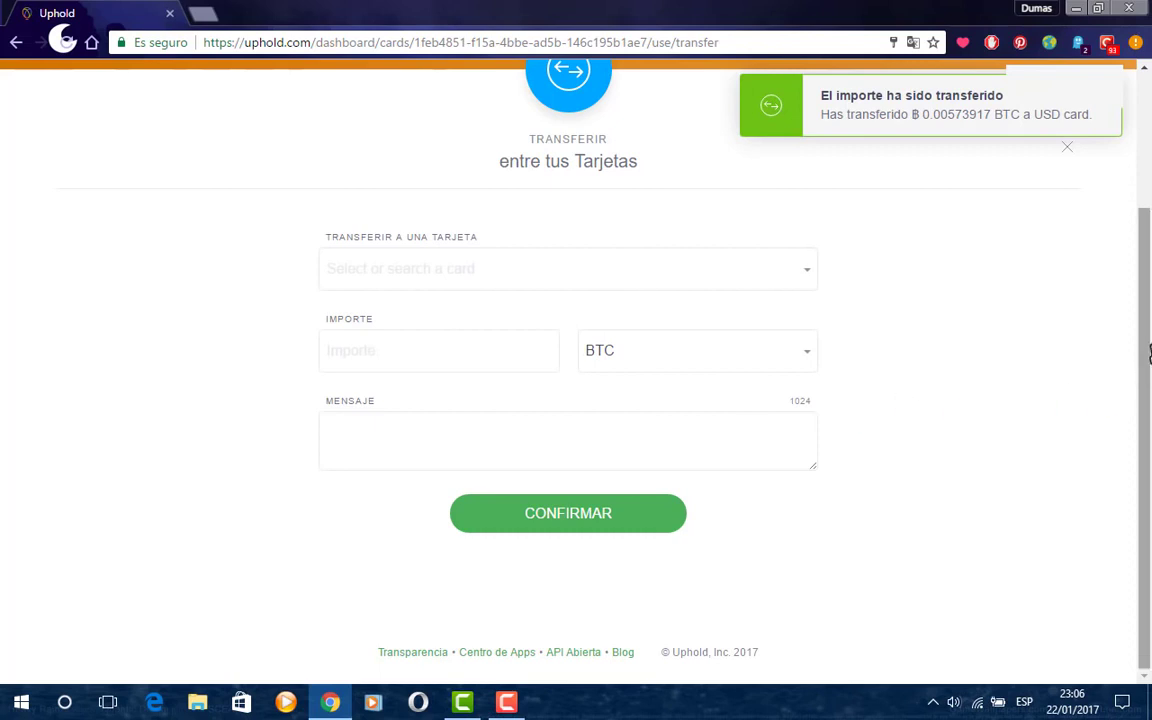
left_click_drag(1148, 365, 1148, 205)
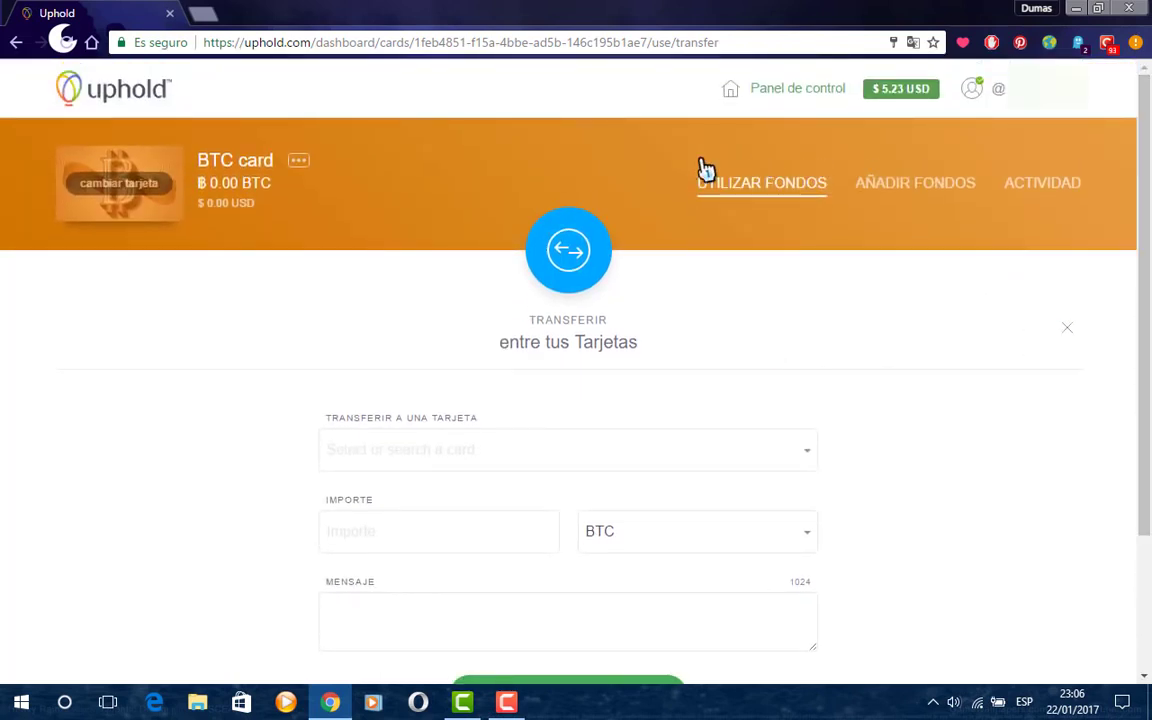
left_click(110, 104)
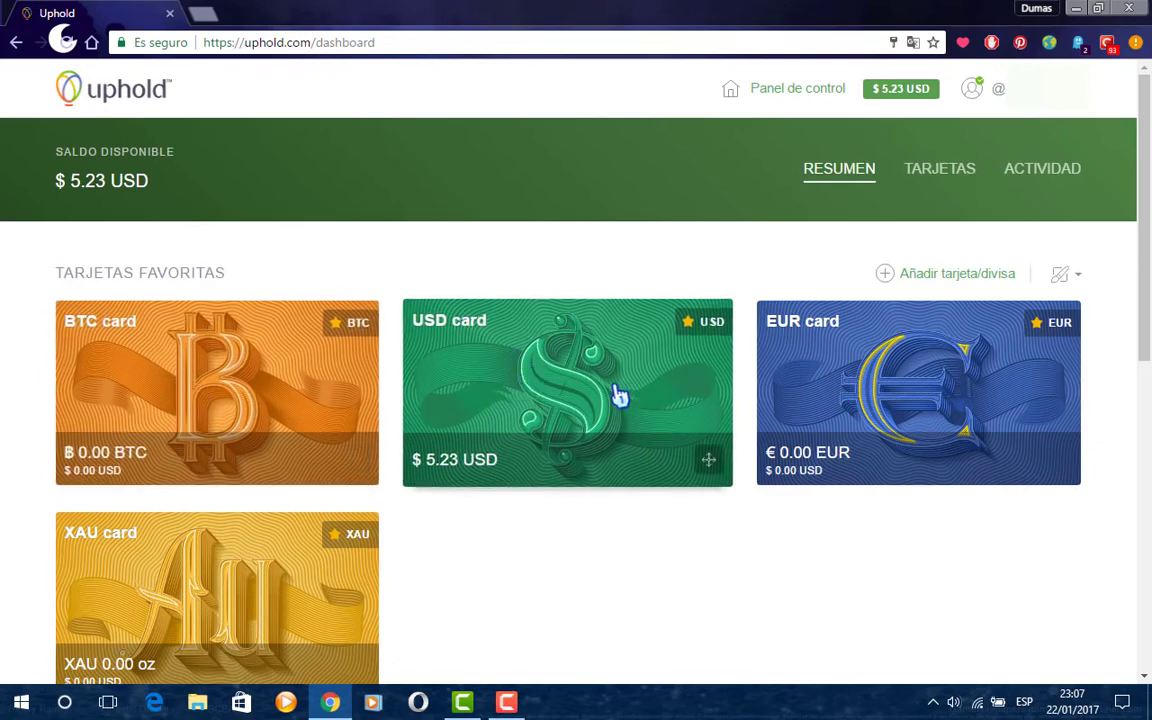
From the USD card, start a Virtual Mastercard with a 5 USD amount ($5.15 debited).
left_click(557, 397)
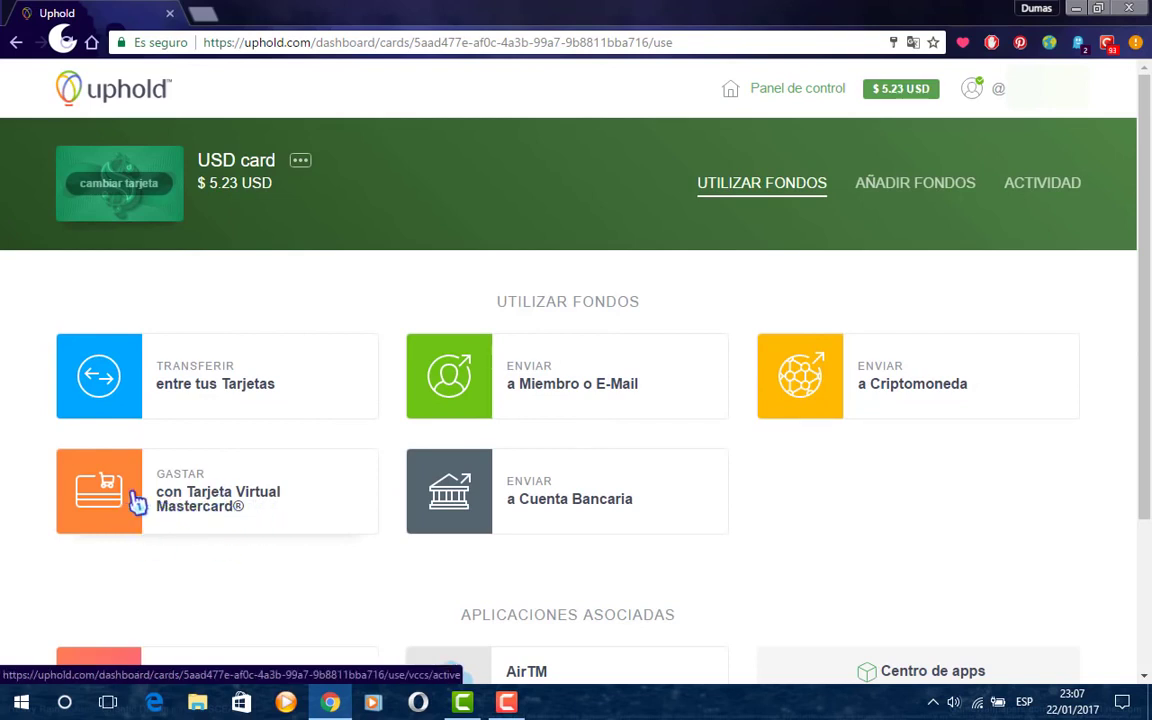
left_click(100, 502)
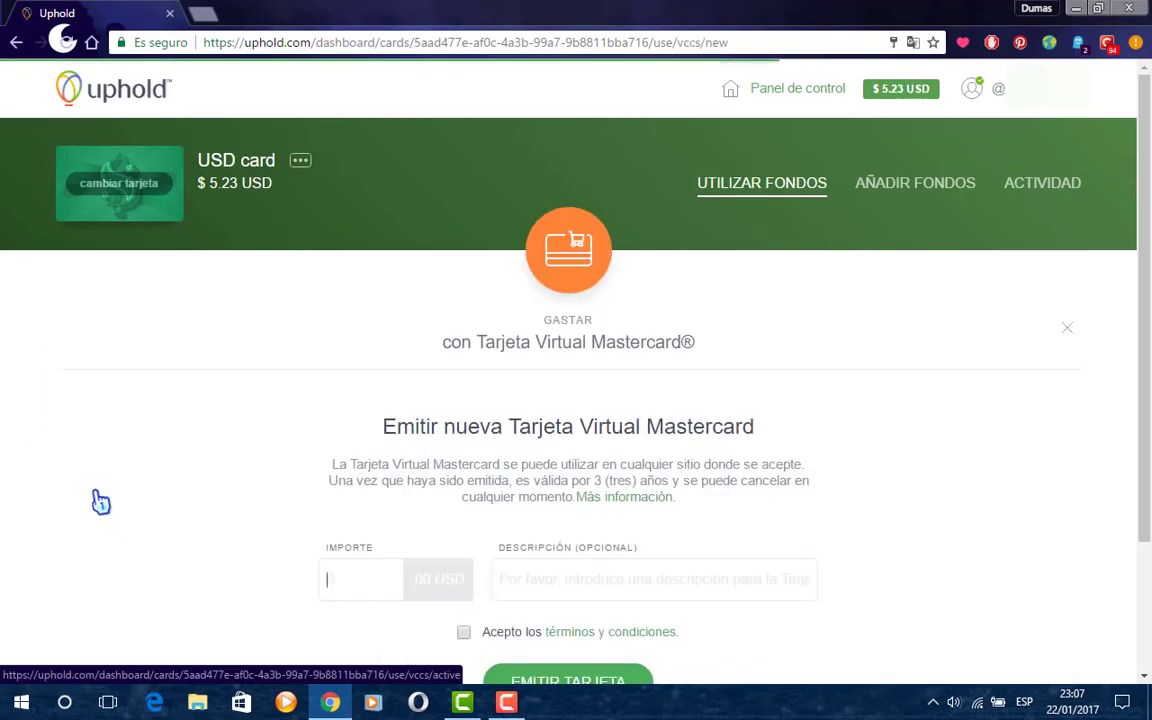
scroll(751, 411, "down", 2)
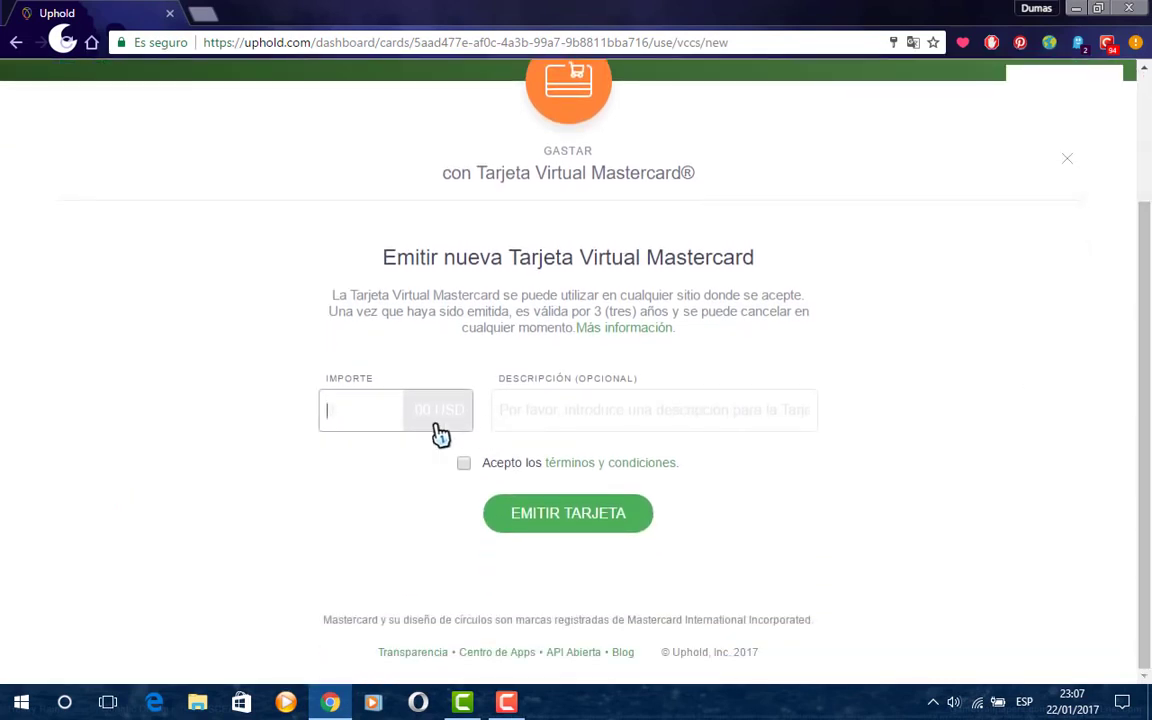
left_click_drag(1145, 388, 1143, 318)
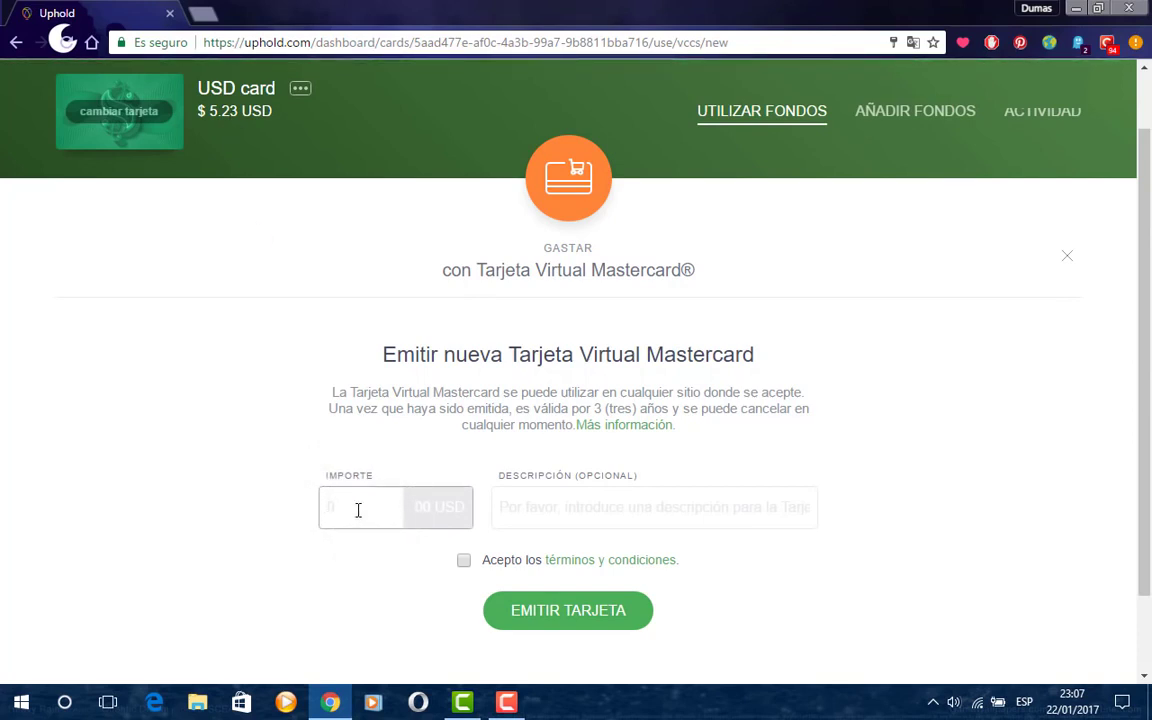
type("5")
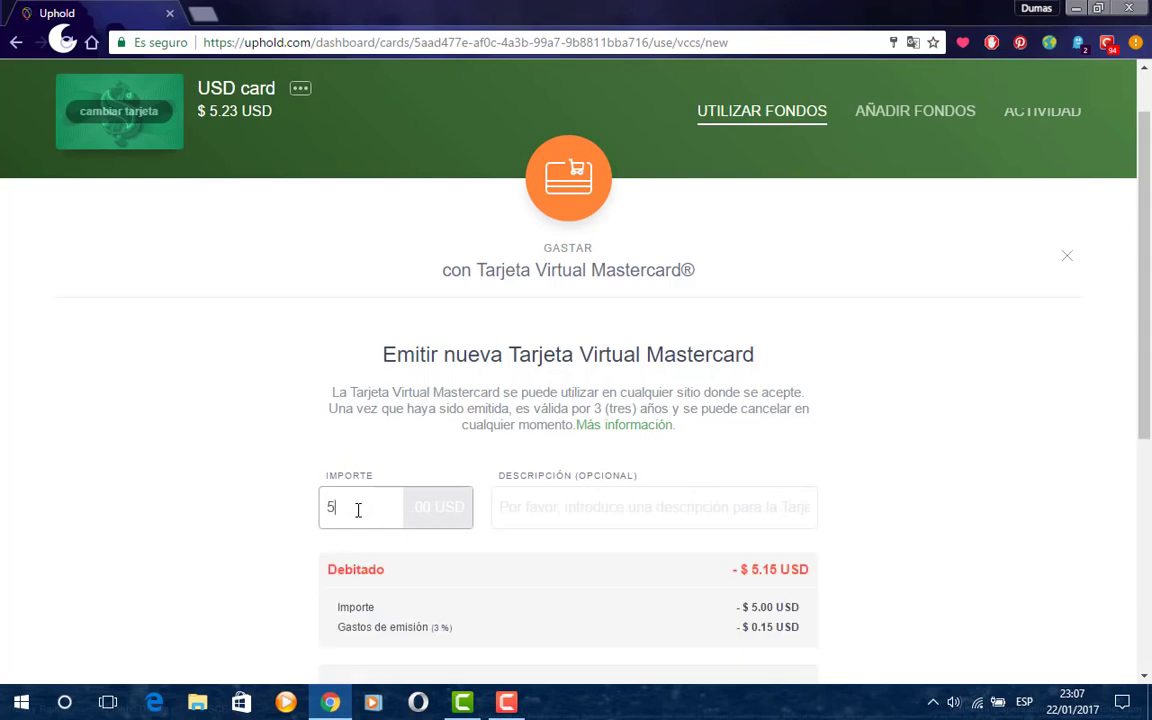
type("8")
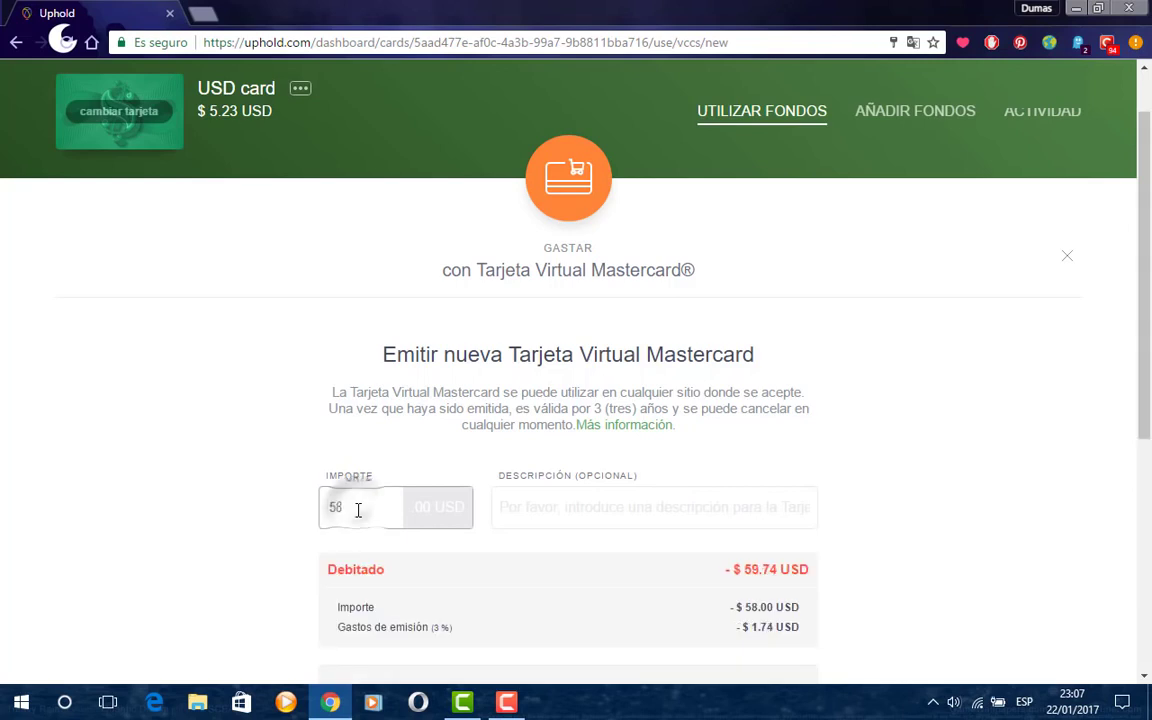
key("BackSpace")
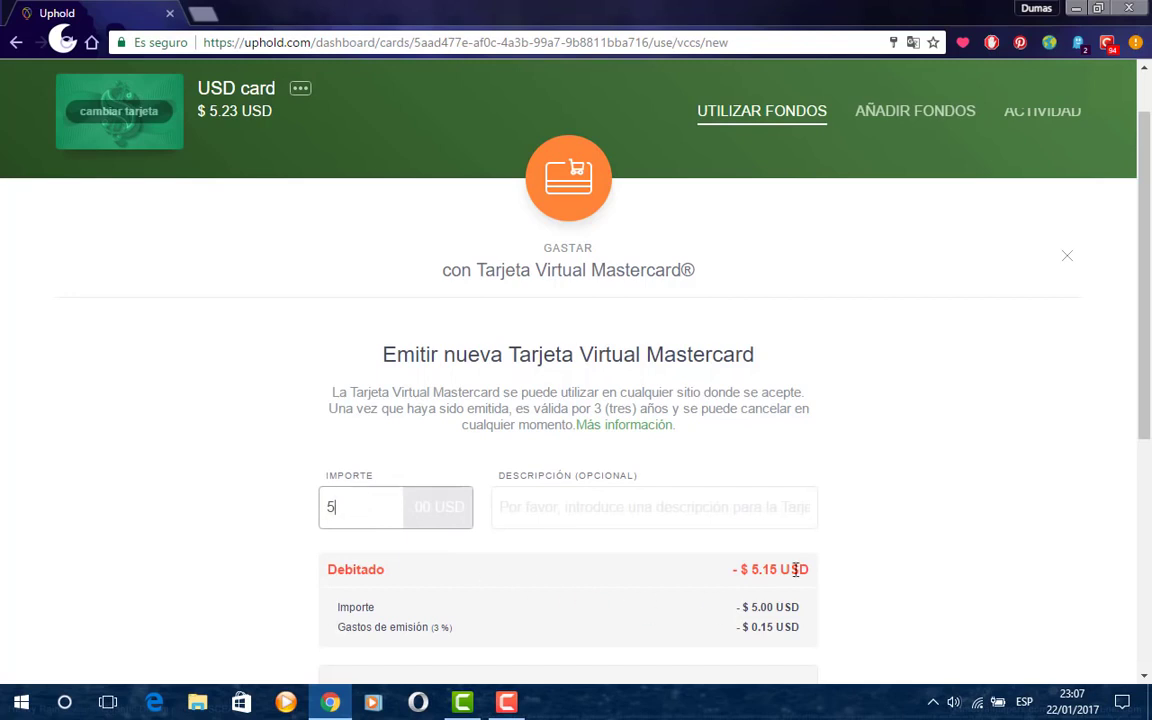
scroll(1139, 296, "down", 1)
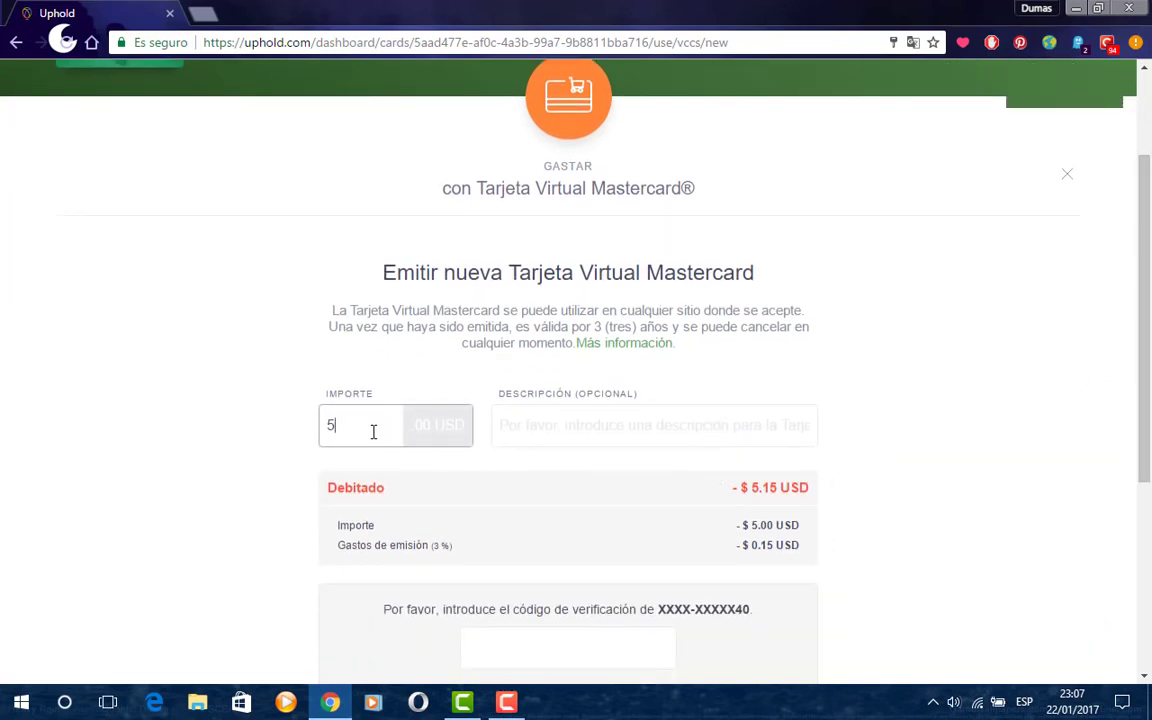
scroll(1144, 330, "up", 1)
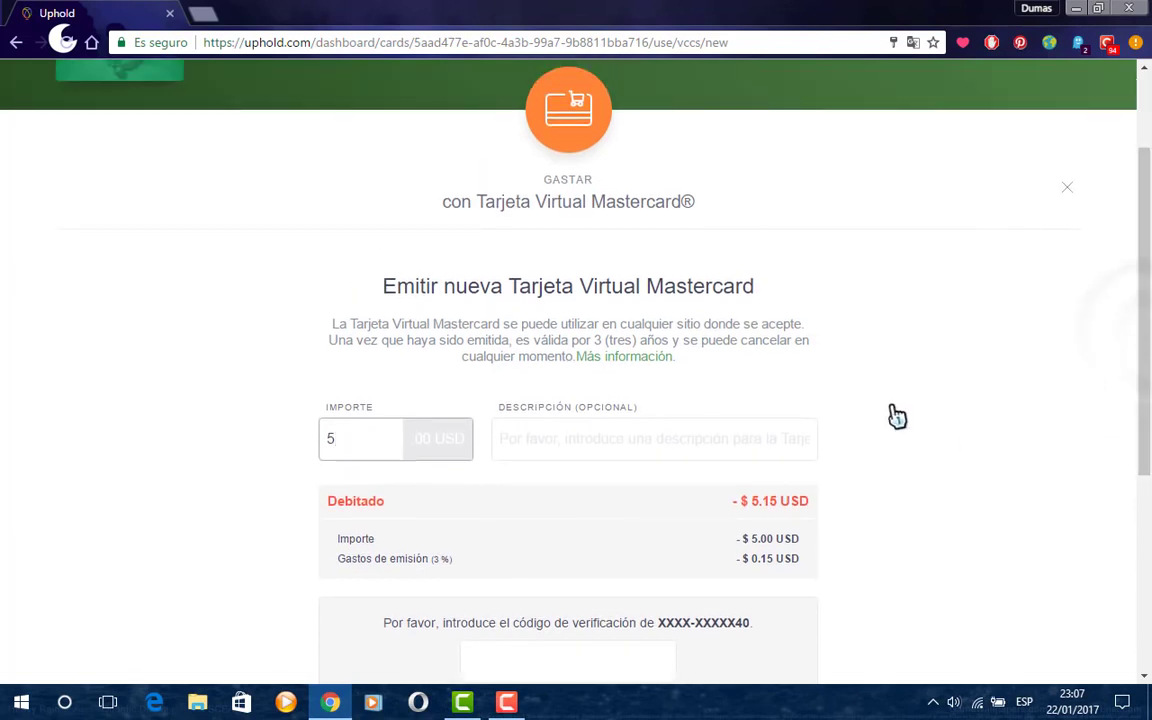
left_click(681, 449)
scroll(1148, 358, "down", 2)
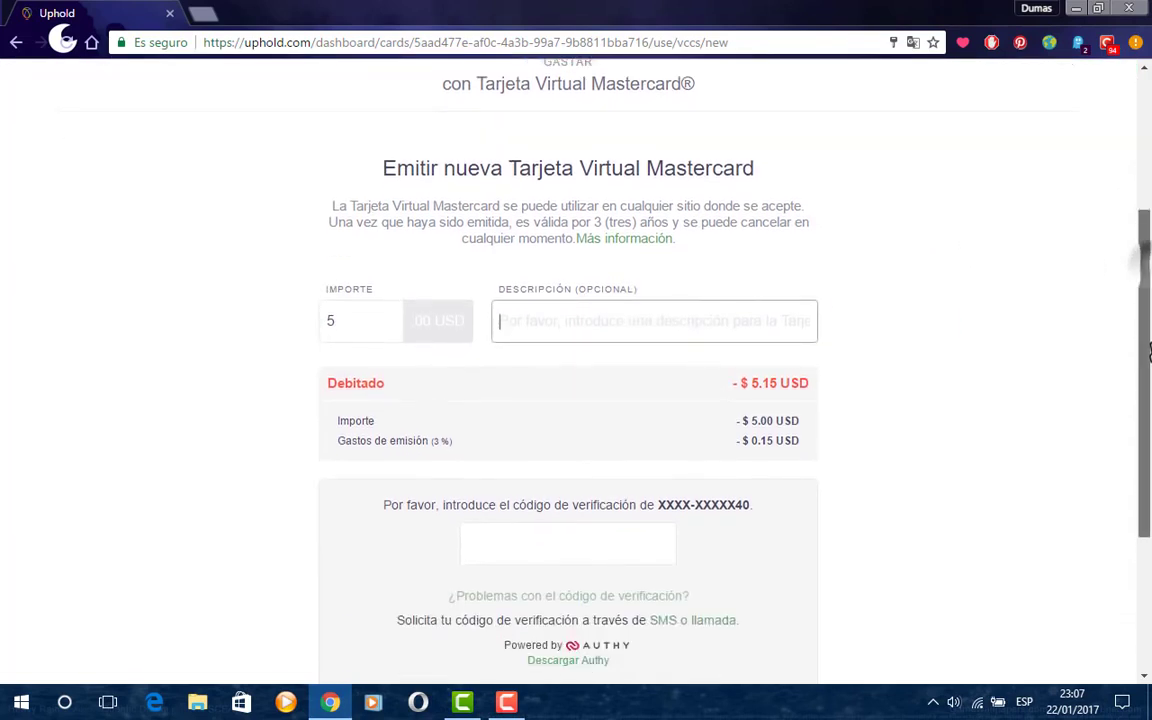
left_click_drag(1148, 358, 1146, 382)
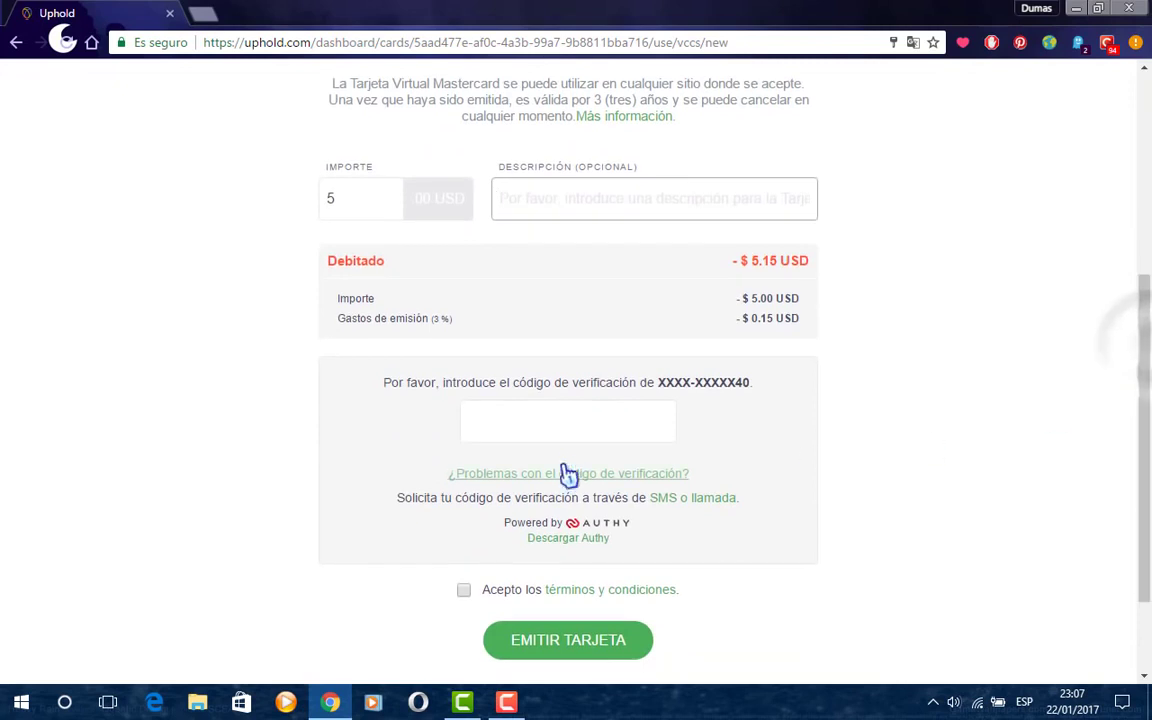
Request the verification code by SMS, enter it, accept the terms, and issue the card.
left_click(561, 411)
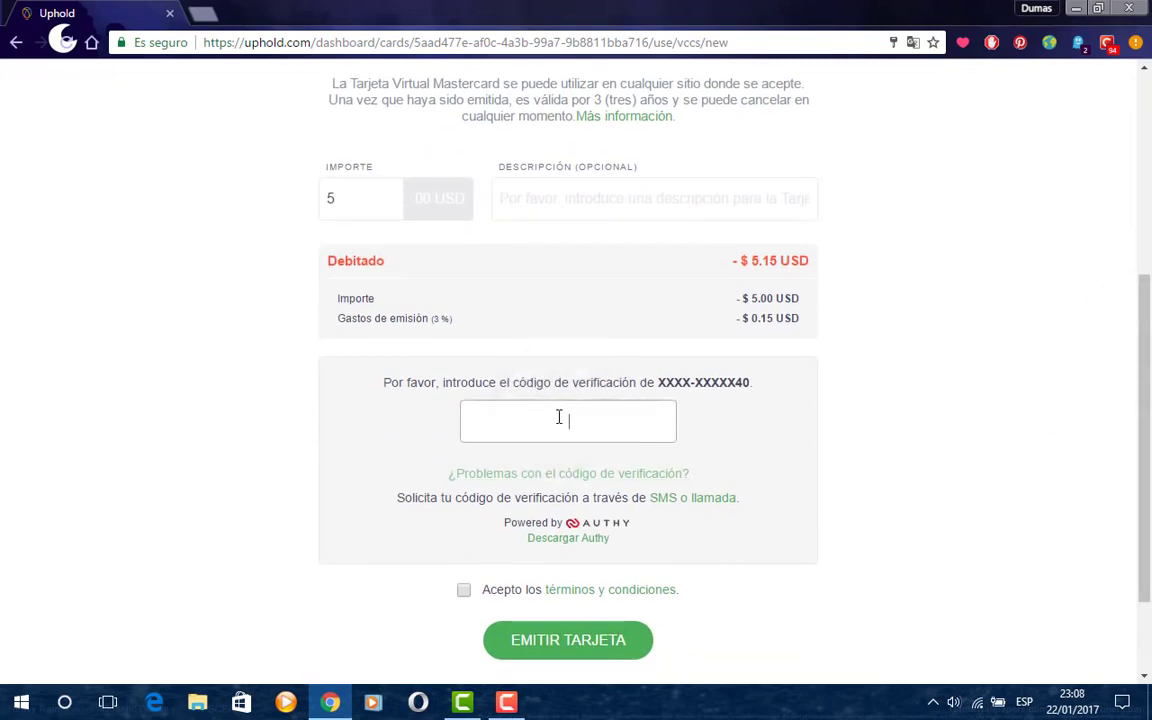
left_click(662, 499)
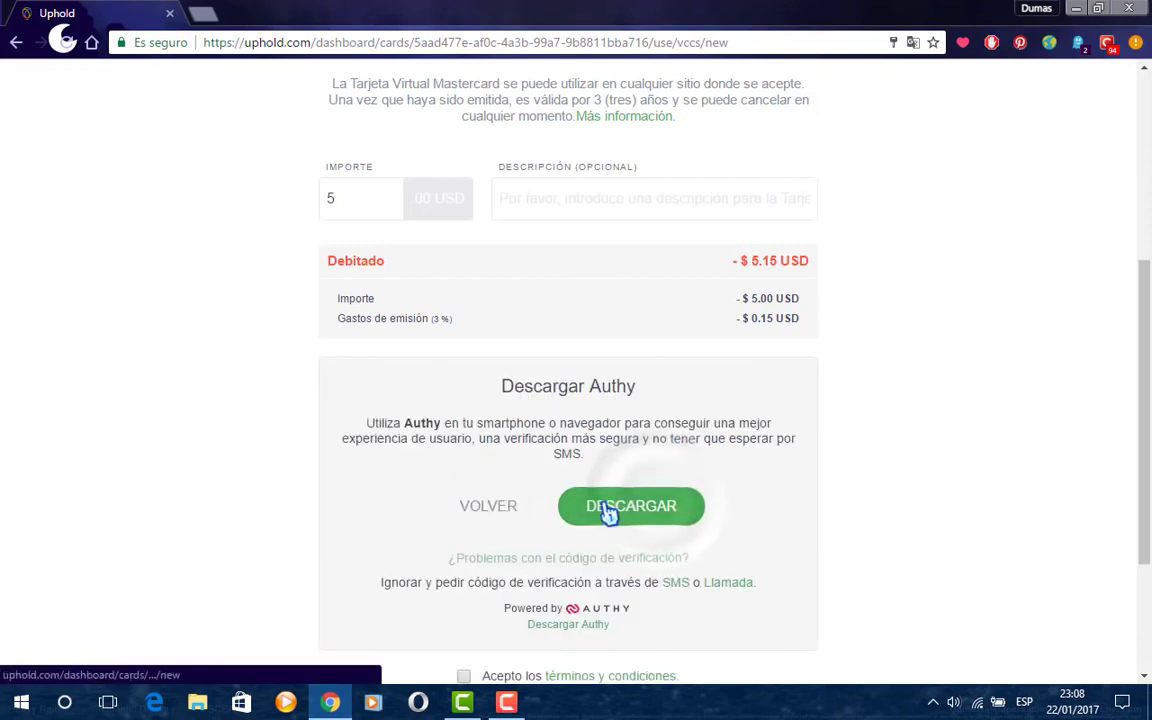
left_click(676, 583)
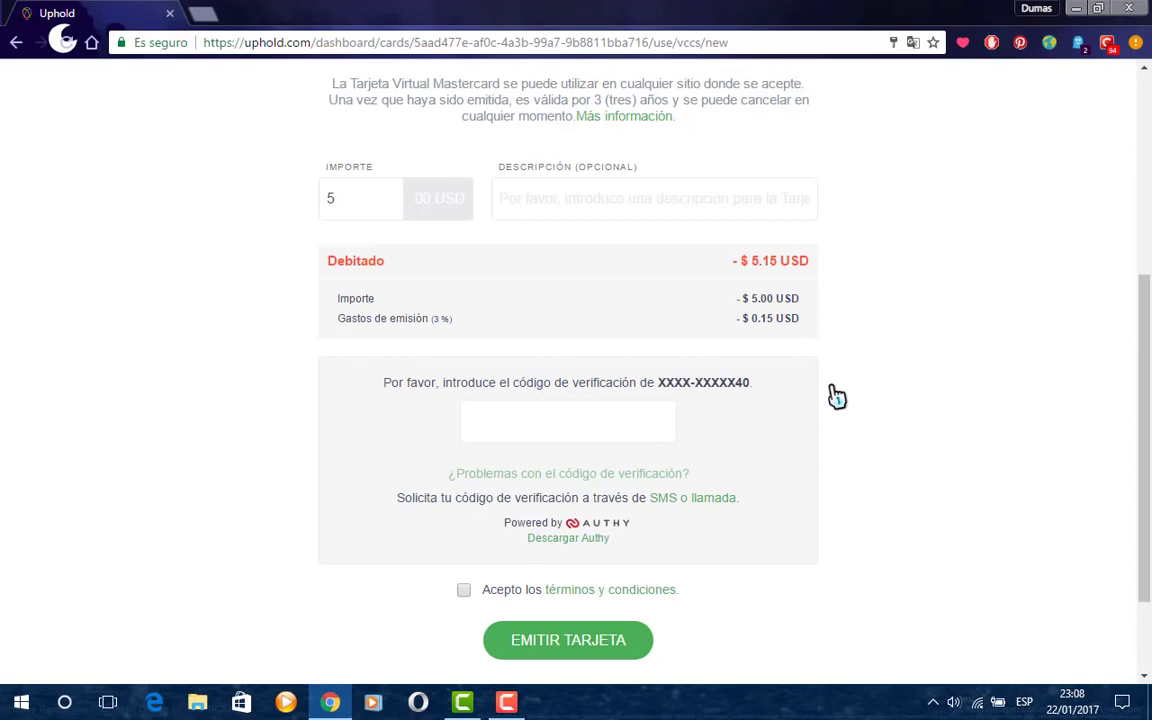
left_click(545, 413)
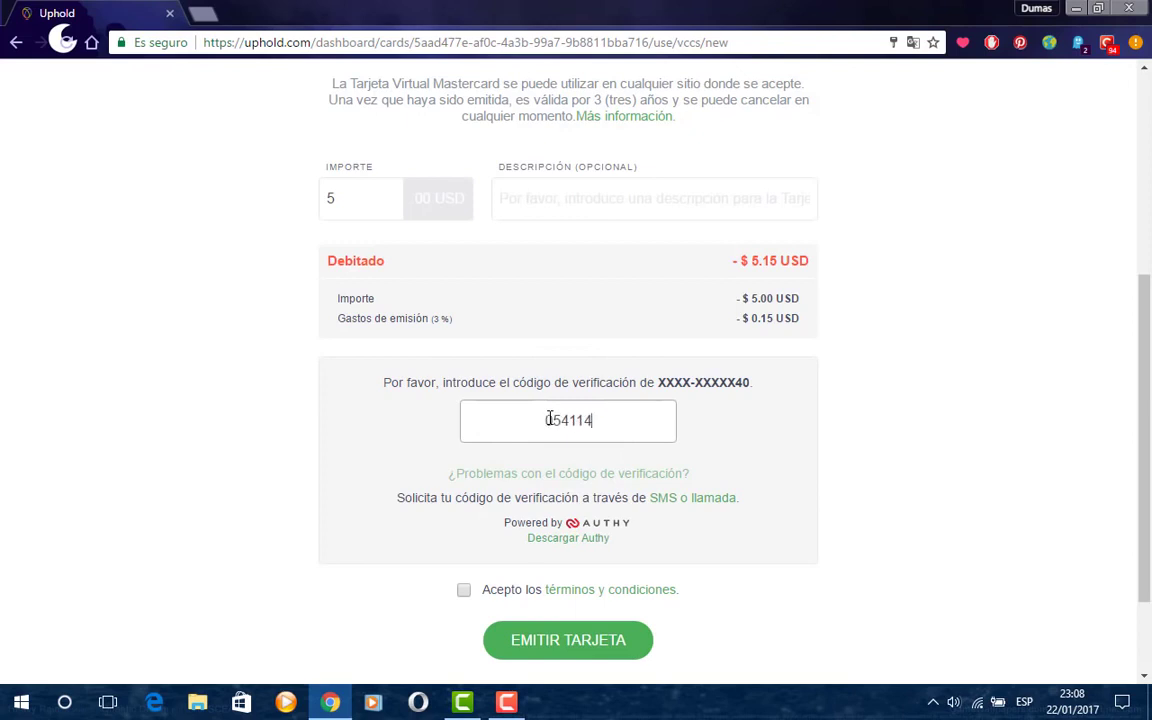
left_click(464, 590)
left_click(575, 650)
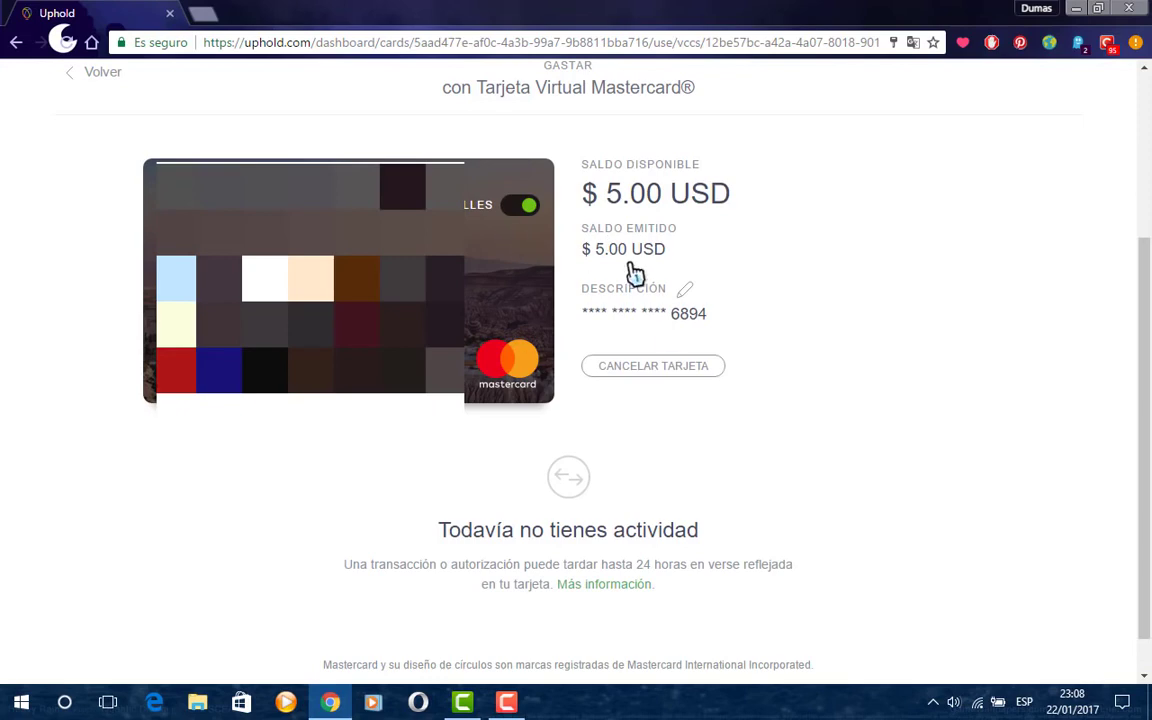
Scroll the Uphold spend page to review the virtual Mastercard's $5.00 USD balance.
left_click_drag(1143, 360, 1146, 186)
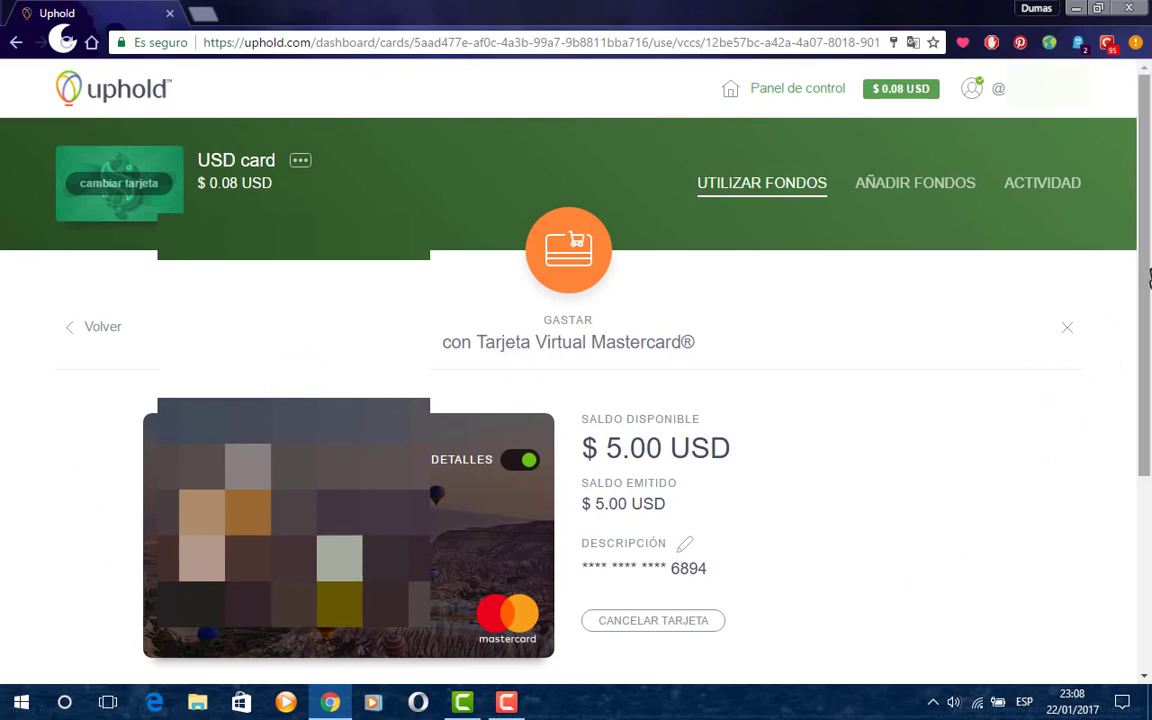
left_click_drag(1149, 277, 1149, 565)
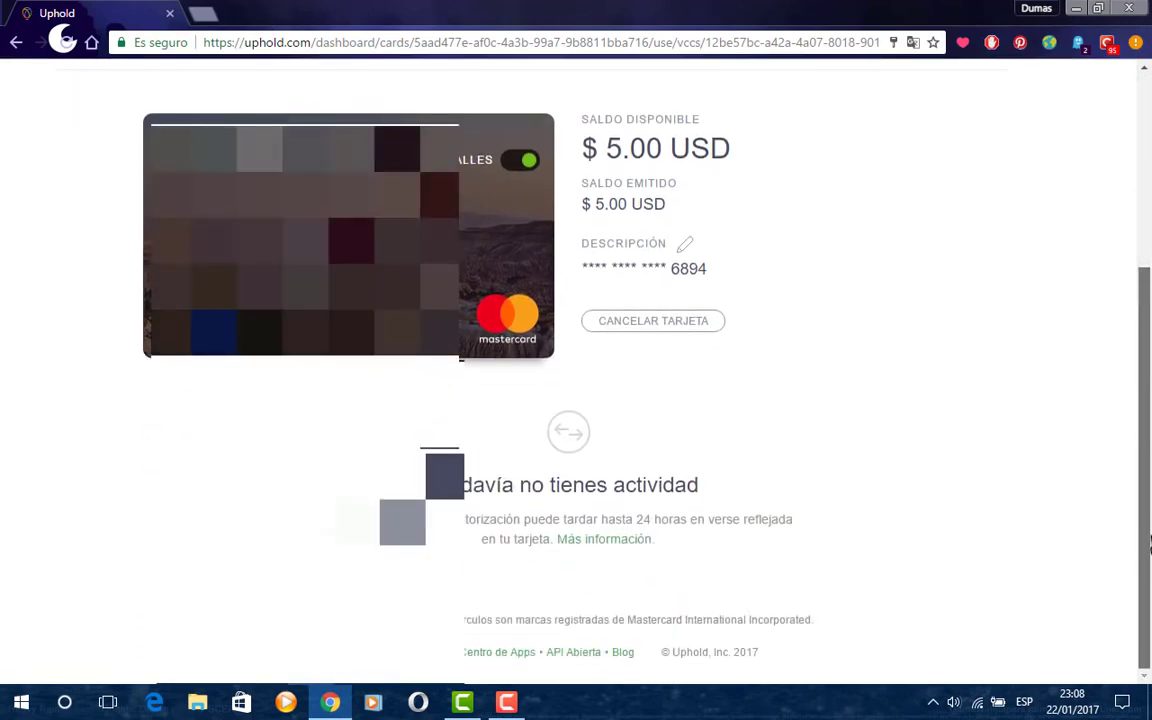
left_click_drag(1149, 505, 1148, 271)
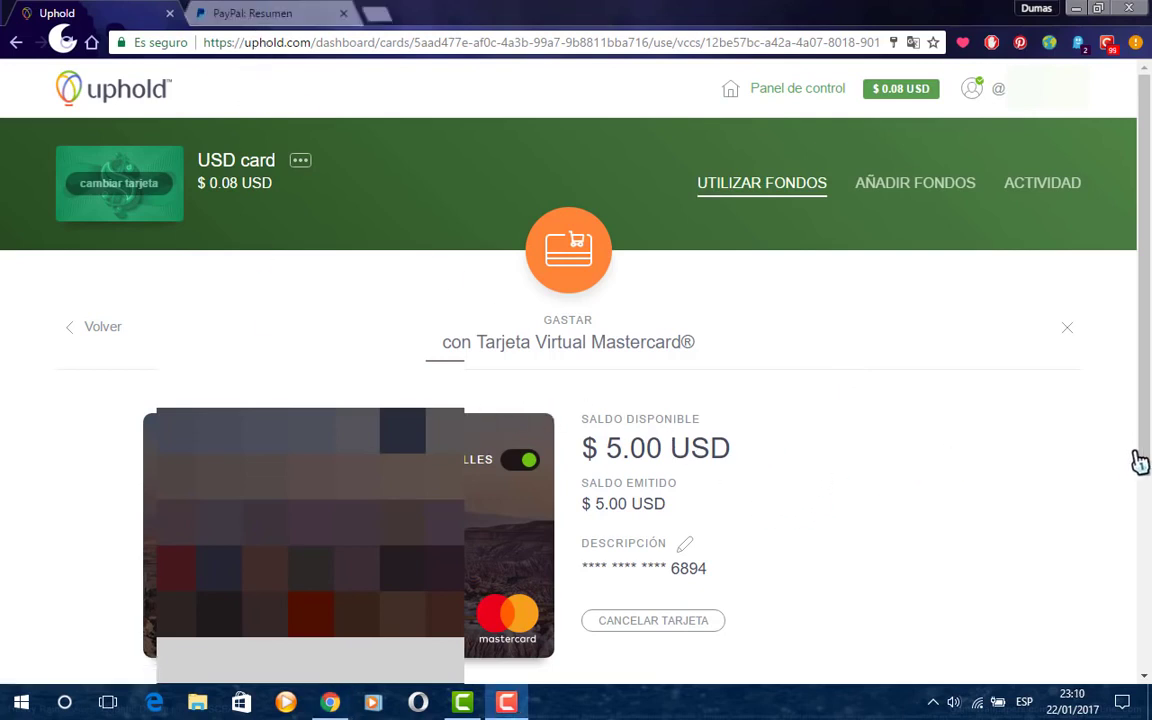
Dismiss the save-password prompt and start linking a MasterCard in the PayPal wallet.
left_click(265, 18)
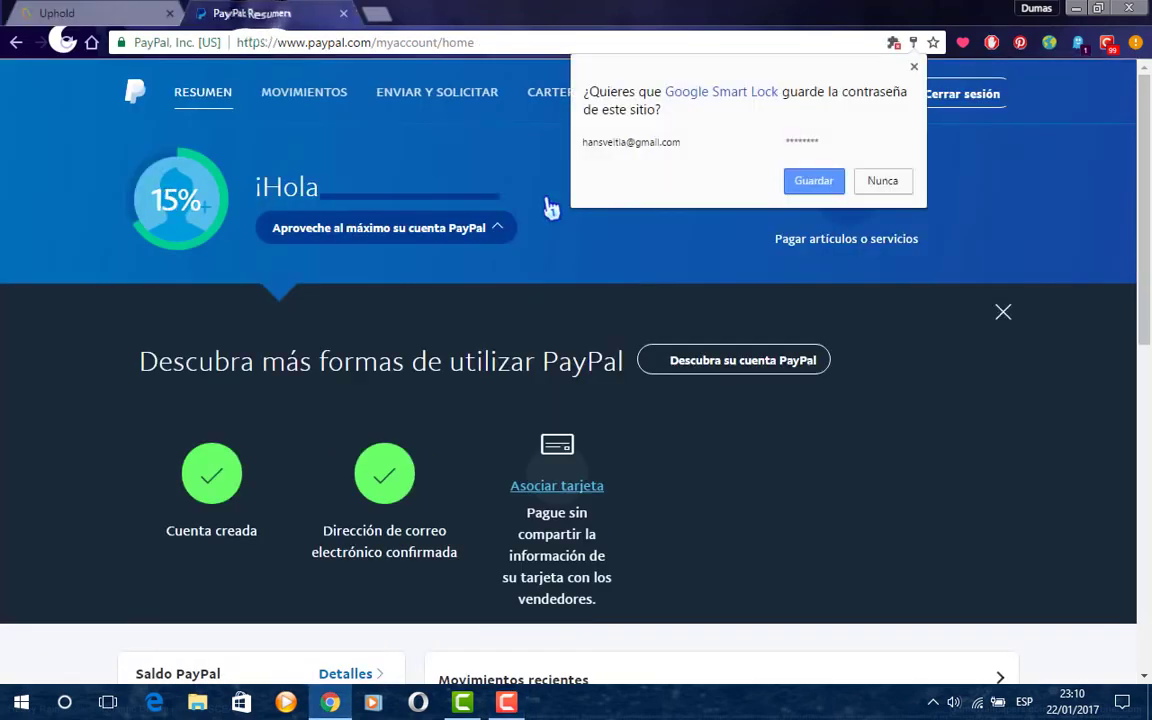
left_click(866, 184)
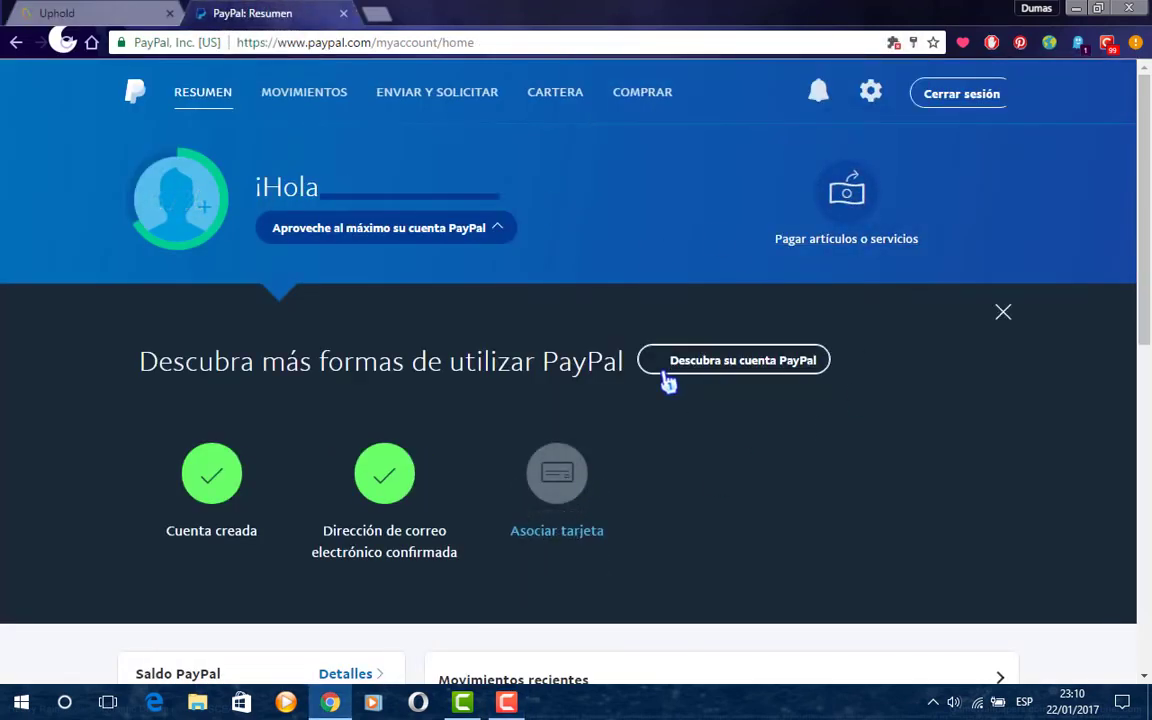
left_click(556, 490)
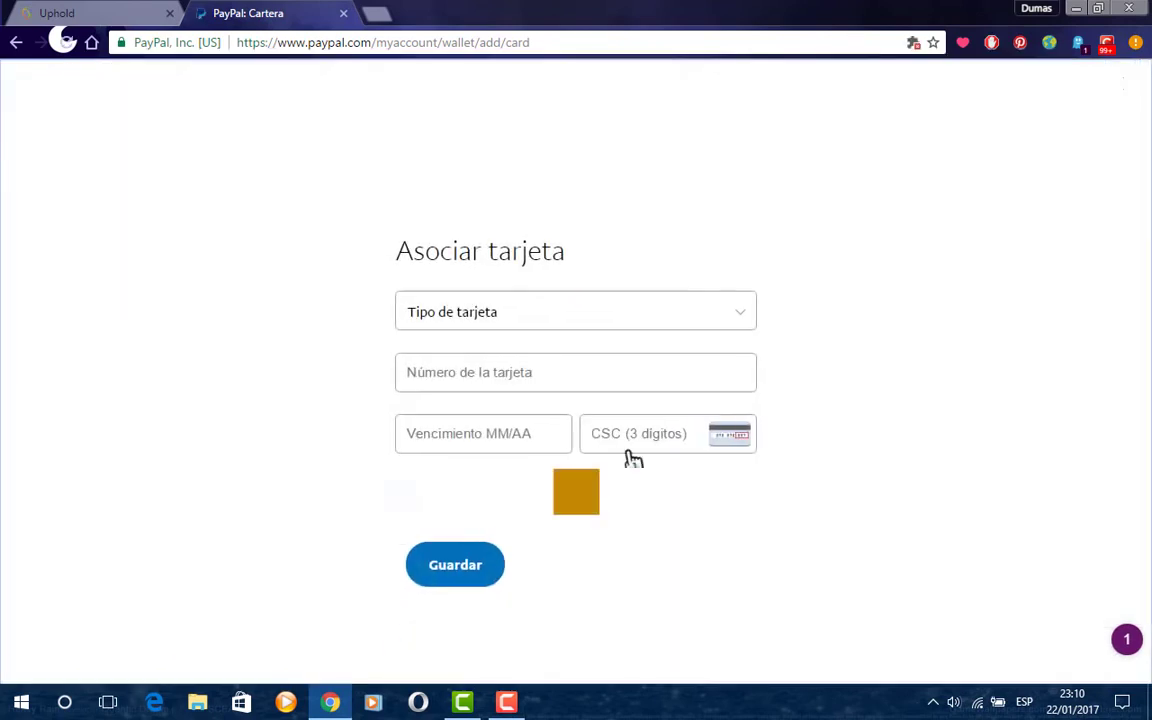
left_click(483, 318)
left_click(538, 376)
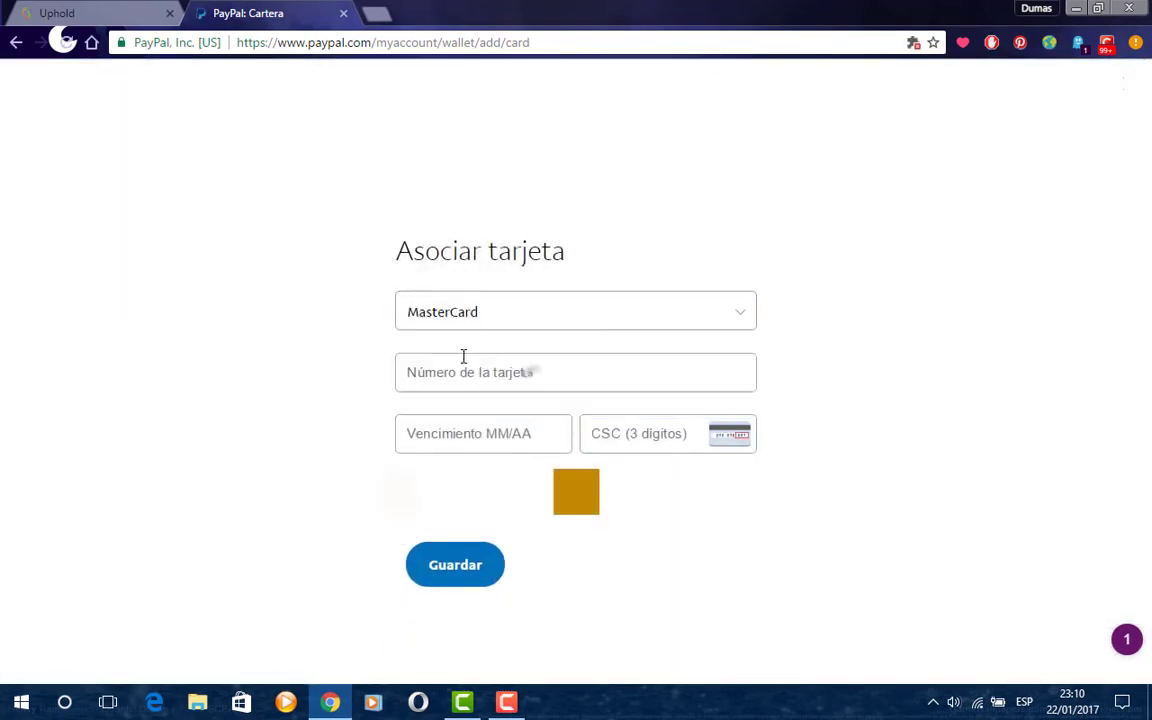
Fill the form with the Uphold virtual card's details and save the card.
left_click(70, 14)
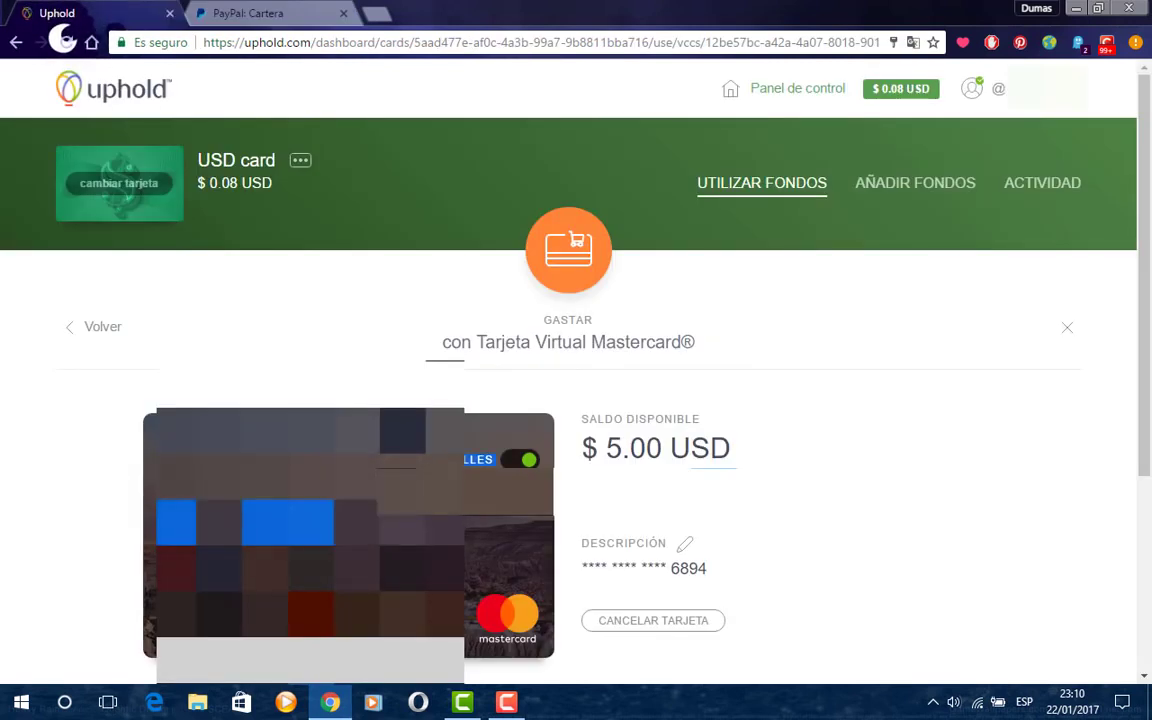
double_click(310, 522)
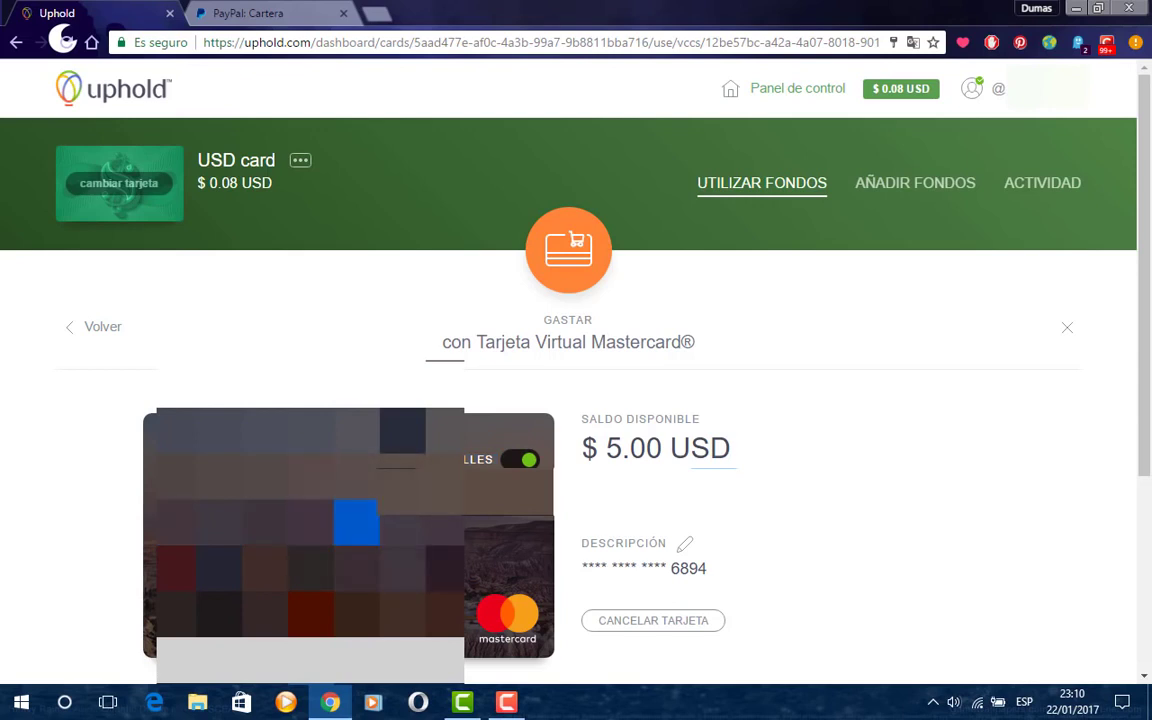
left_click_drag(375, 522, 165, 522)
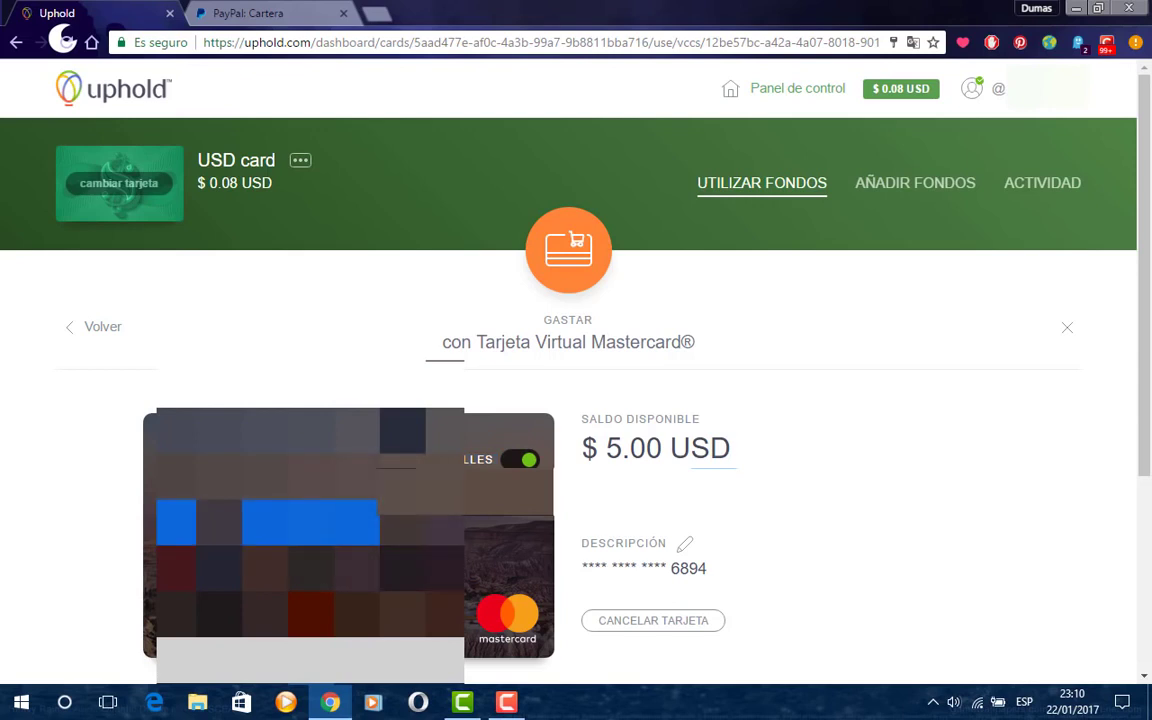
key("ctrl+Tab")
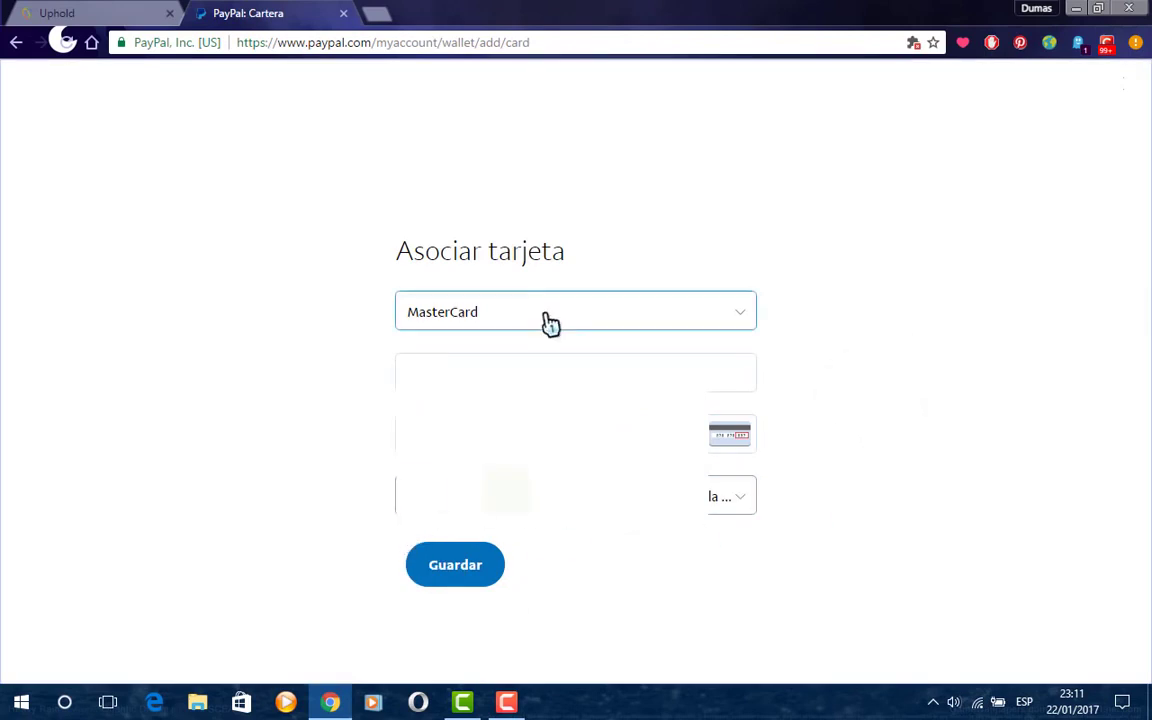
left_click(478, 570)
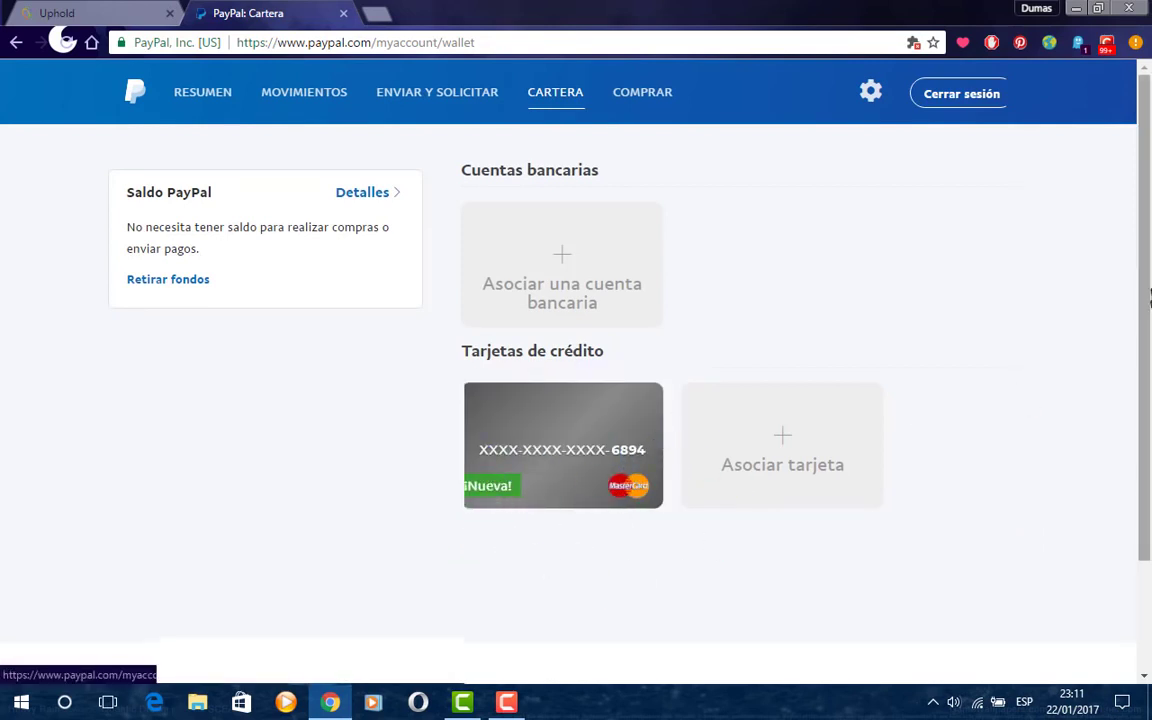
Open the Mastercard ending 6894 in the wallet and accept its credit card confirmation instructions.
left_click(103, 13)
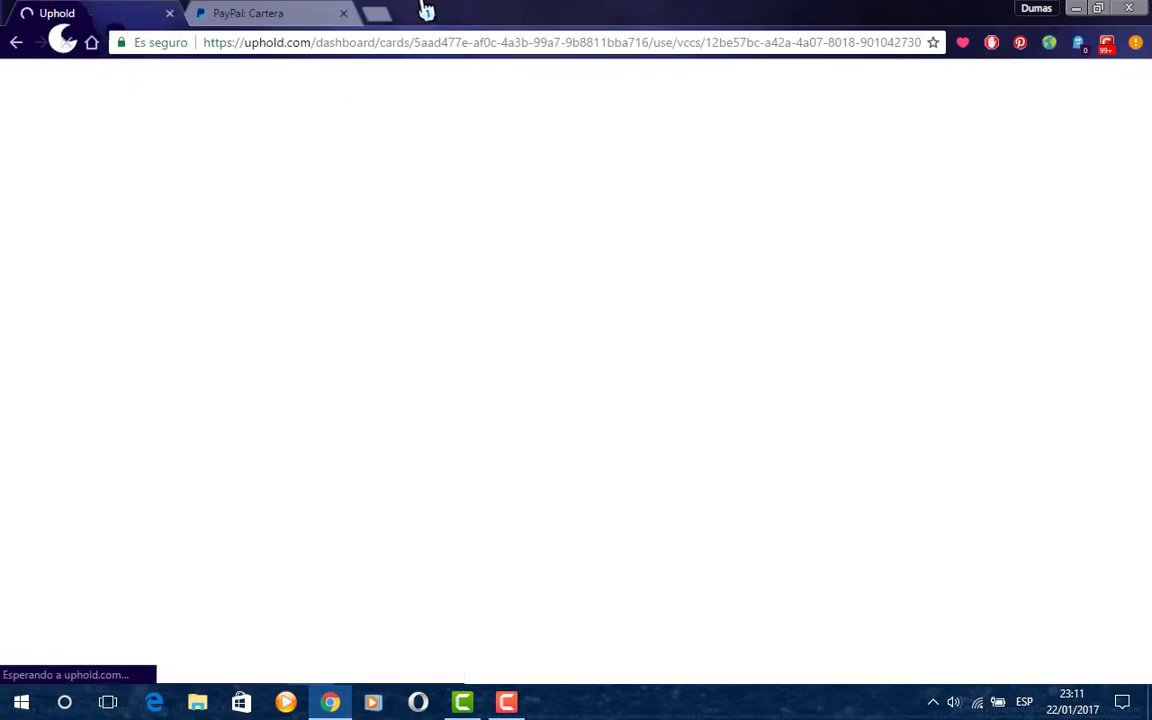
left_click(265, 13)
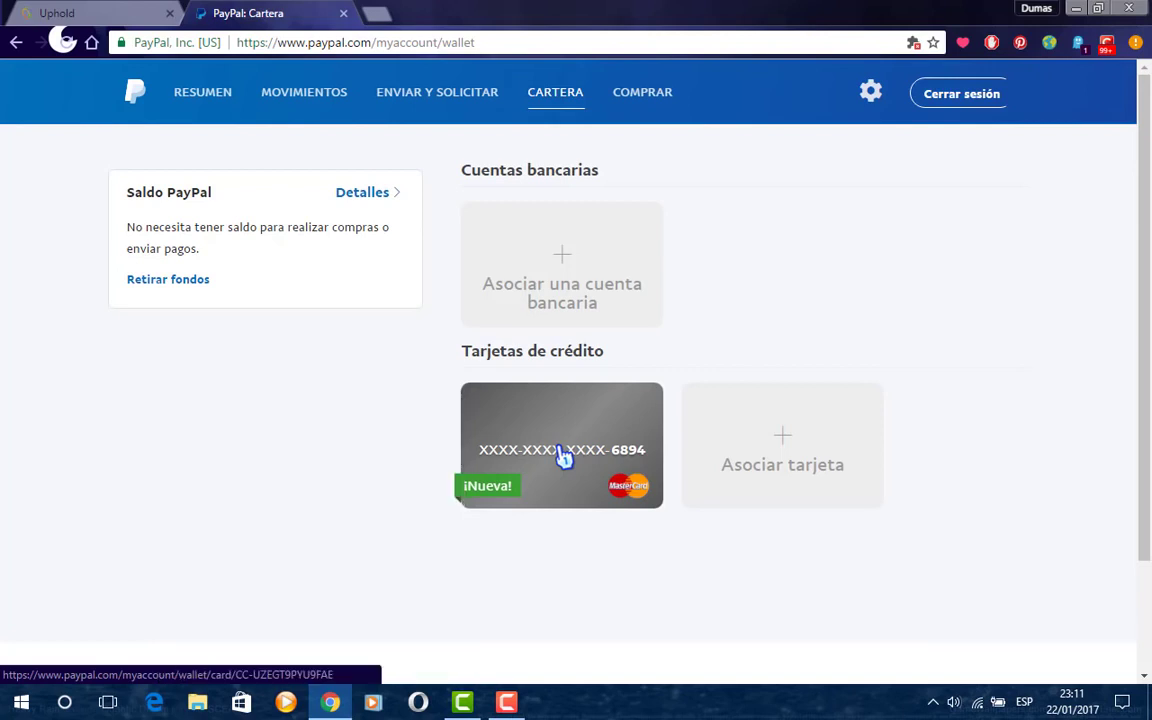
left_click(563, 456)
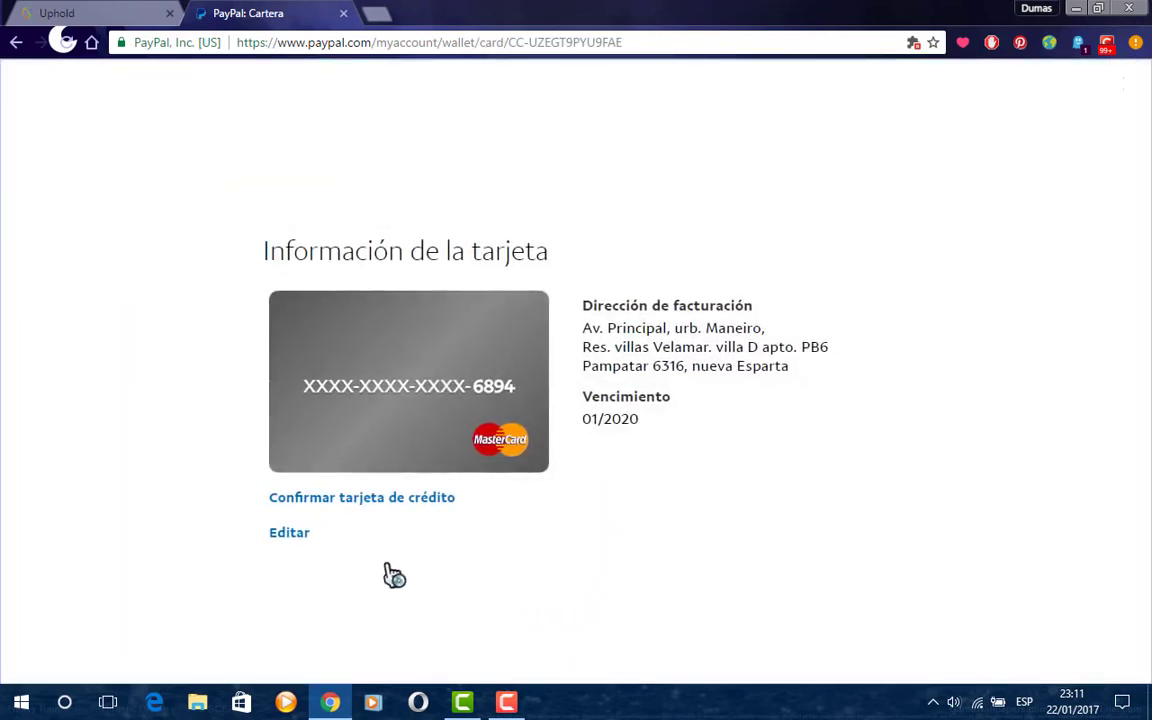
left_click(405, 512)
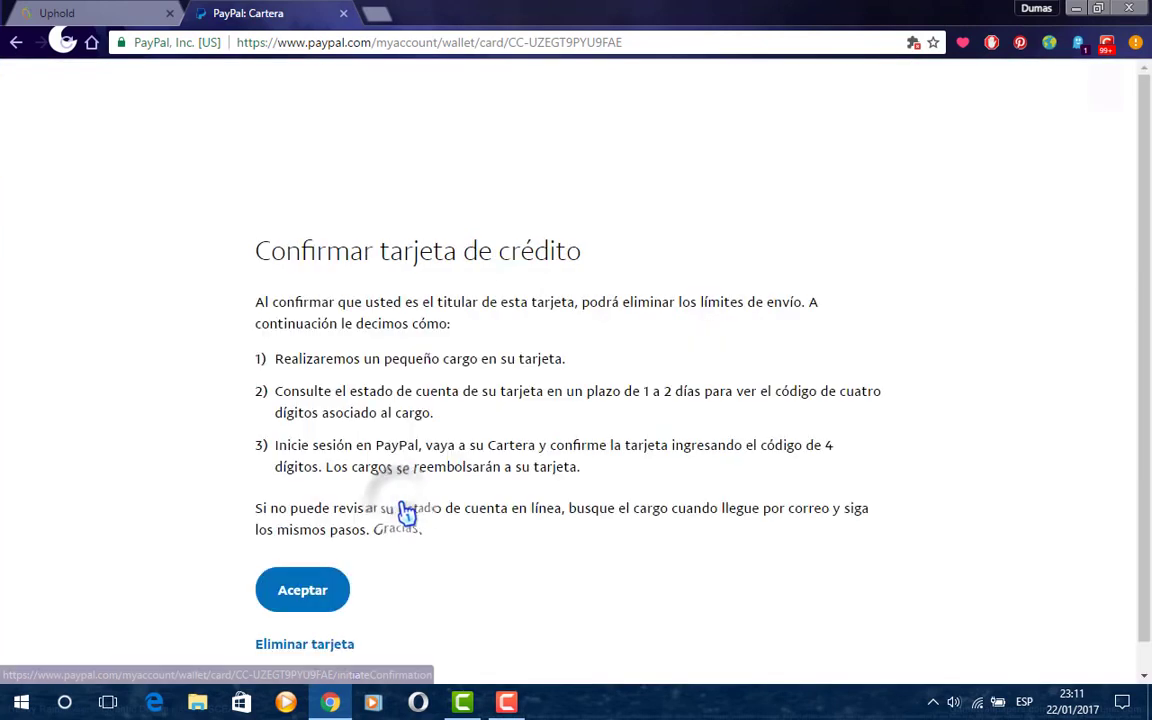
scroll(1141, 268, "down", 1)
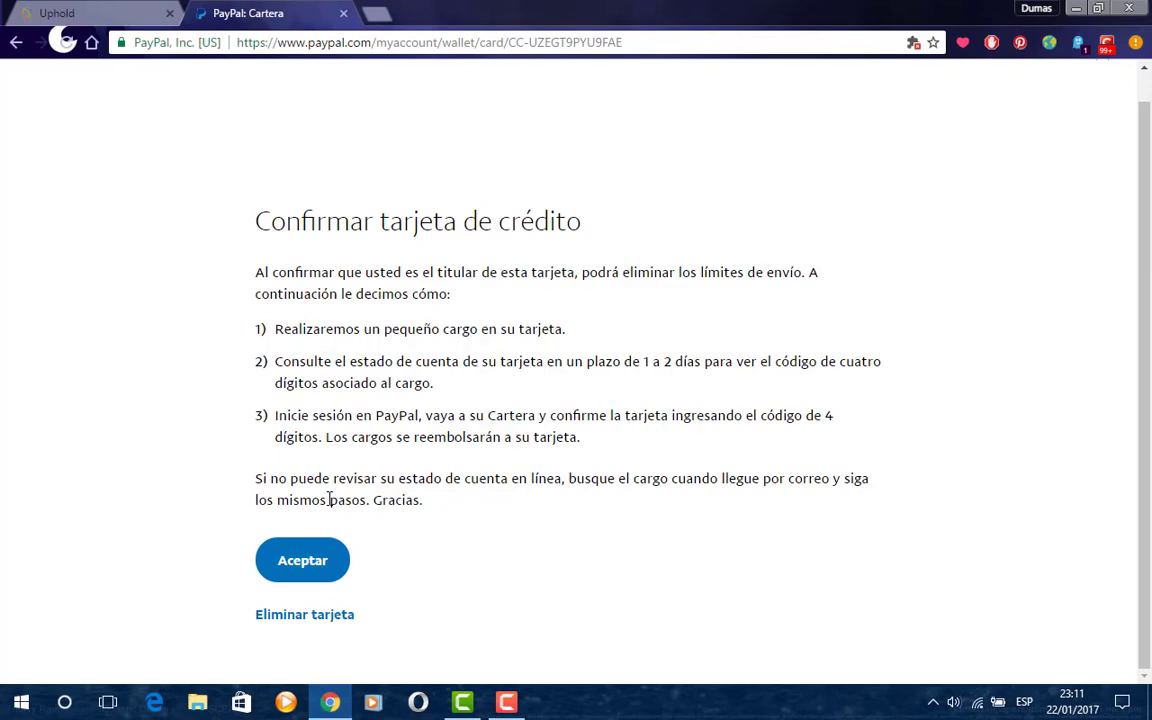
left_click(333, 571)
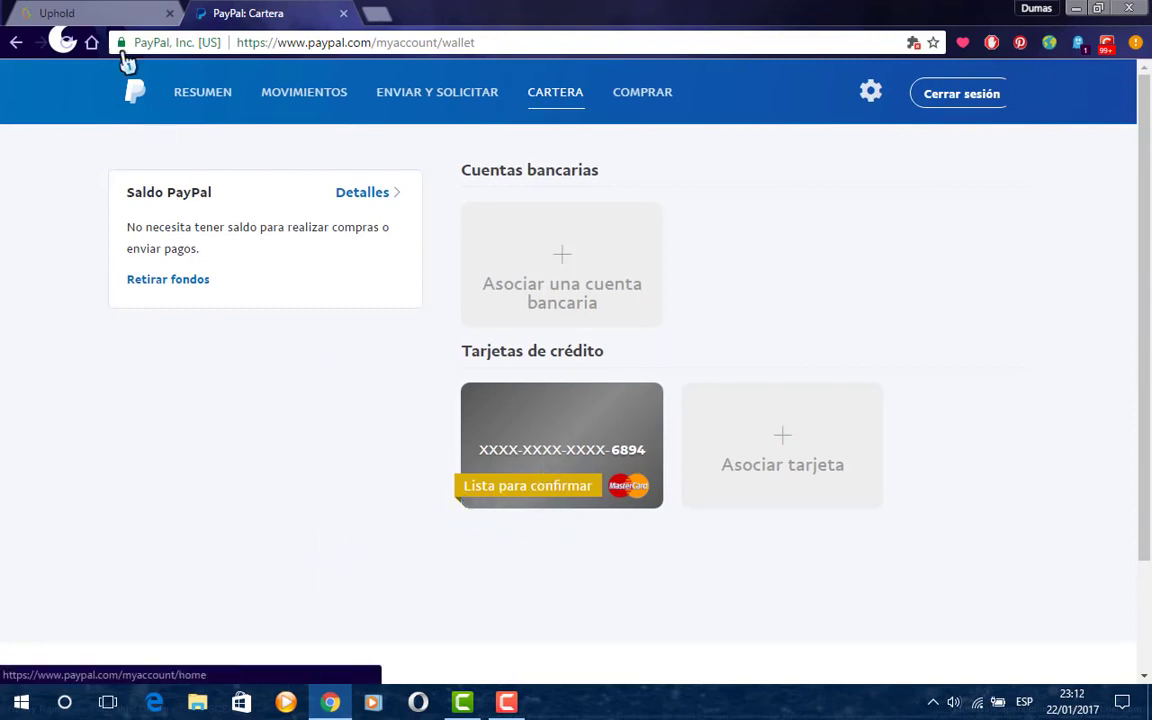
Reload the Uphold card page and read PayPal's code from the $1.95 PP* preauthorisation in Actividad reciente.
left_click(116, 13)
left_click_drag(1138, 234, 1148, 425)
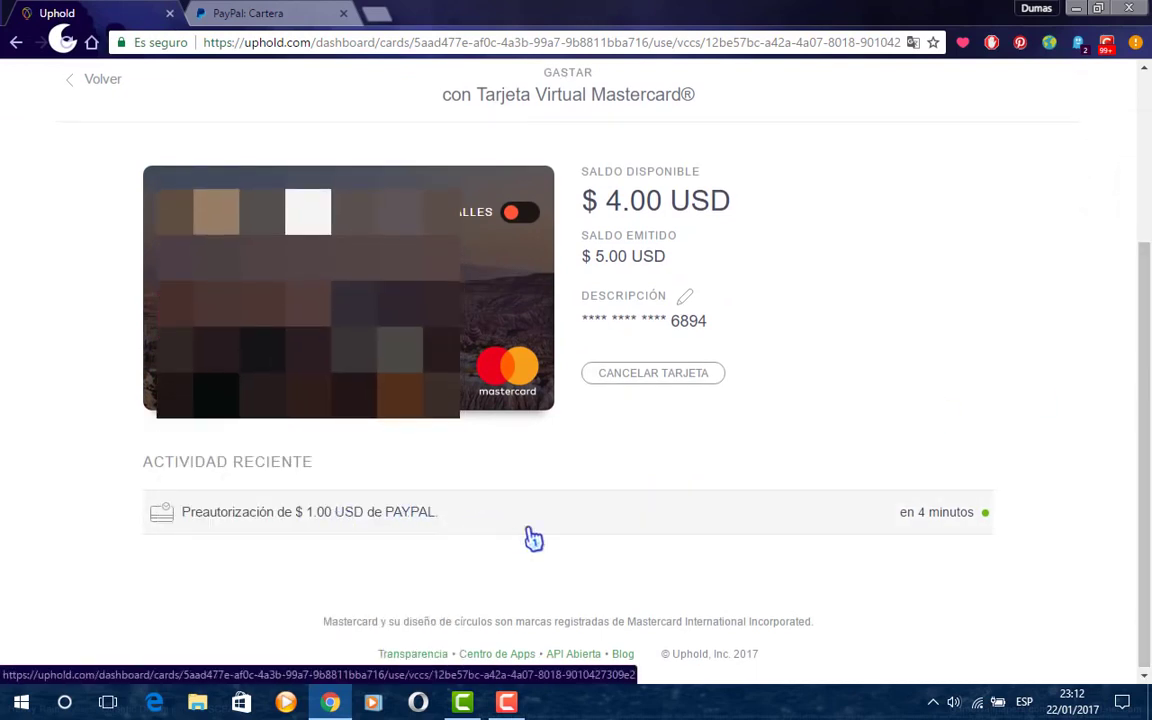
left_click(651, 540)
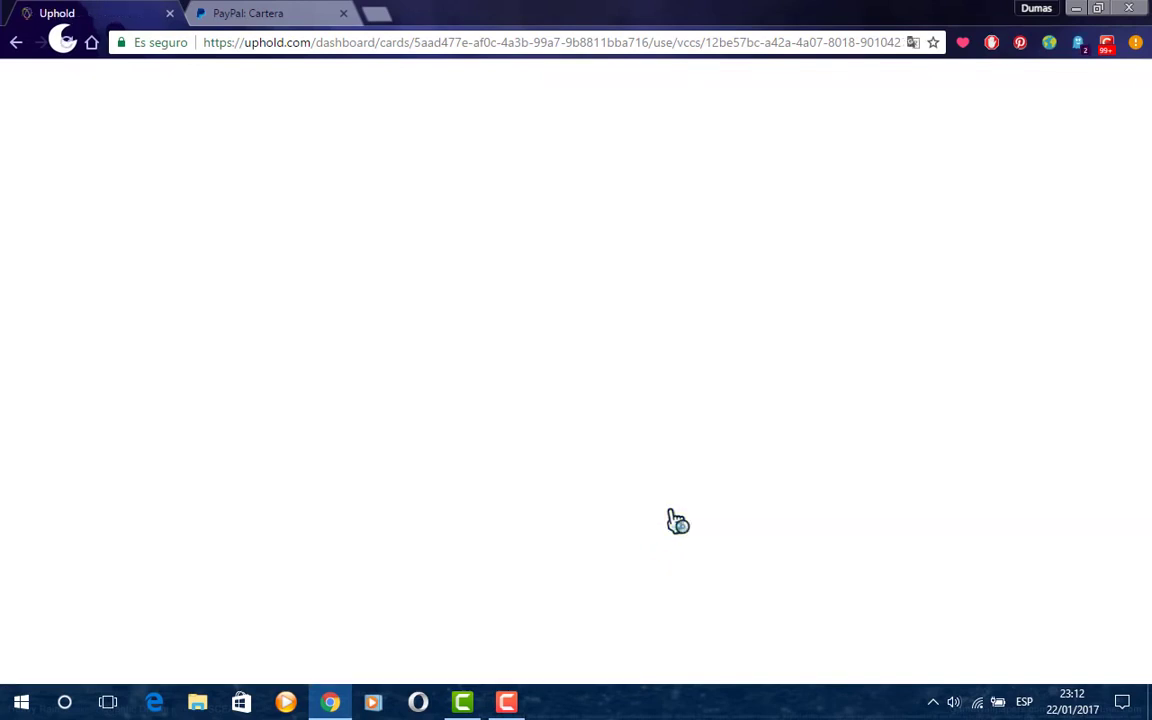
left_click(303, 15)
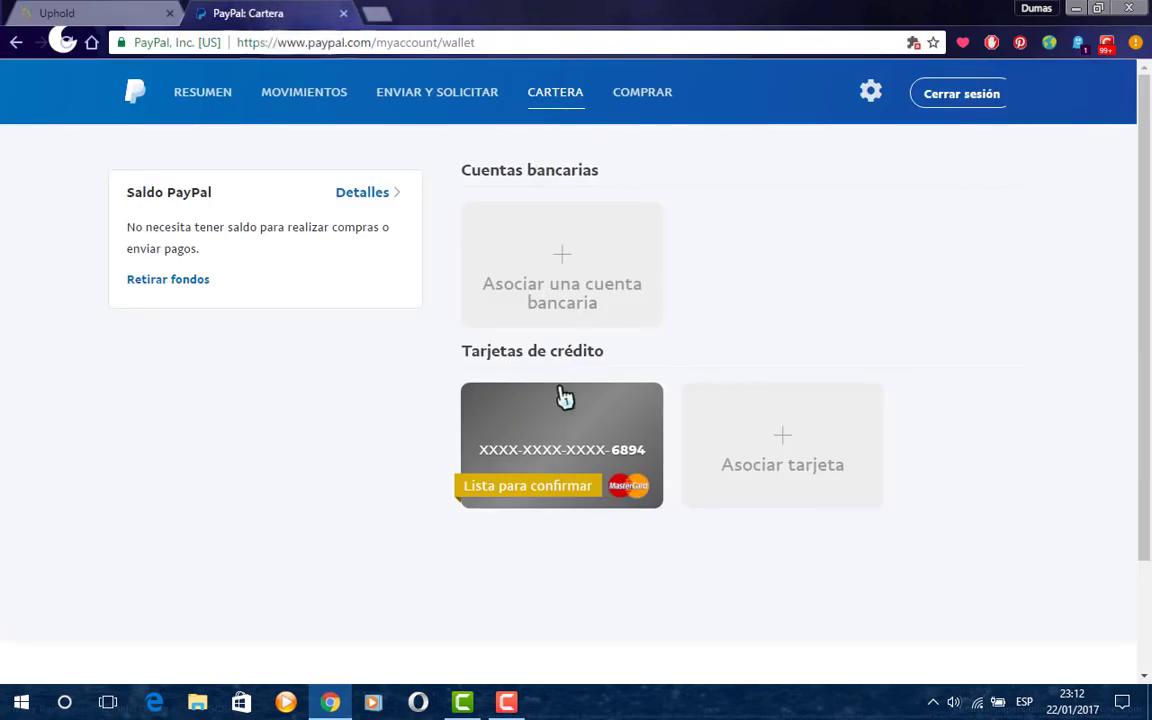
left_click(57, 13)
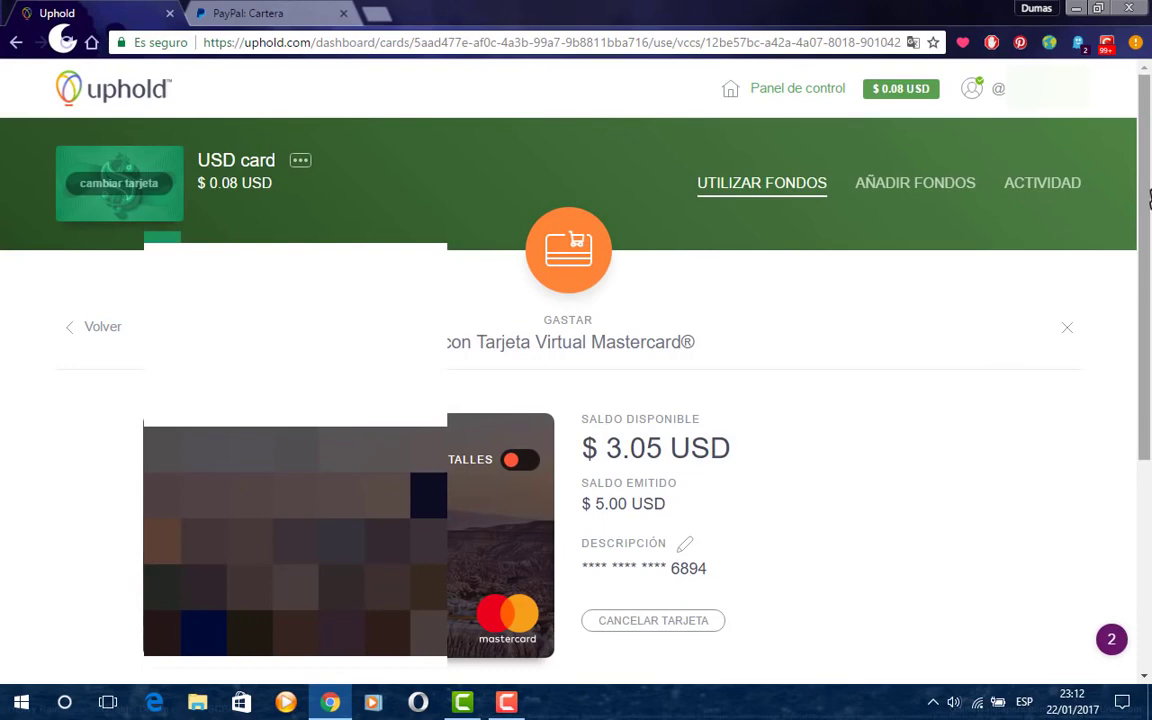
left_click_drag(1149, 199, 1147, 458)
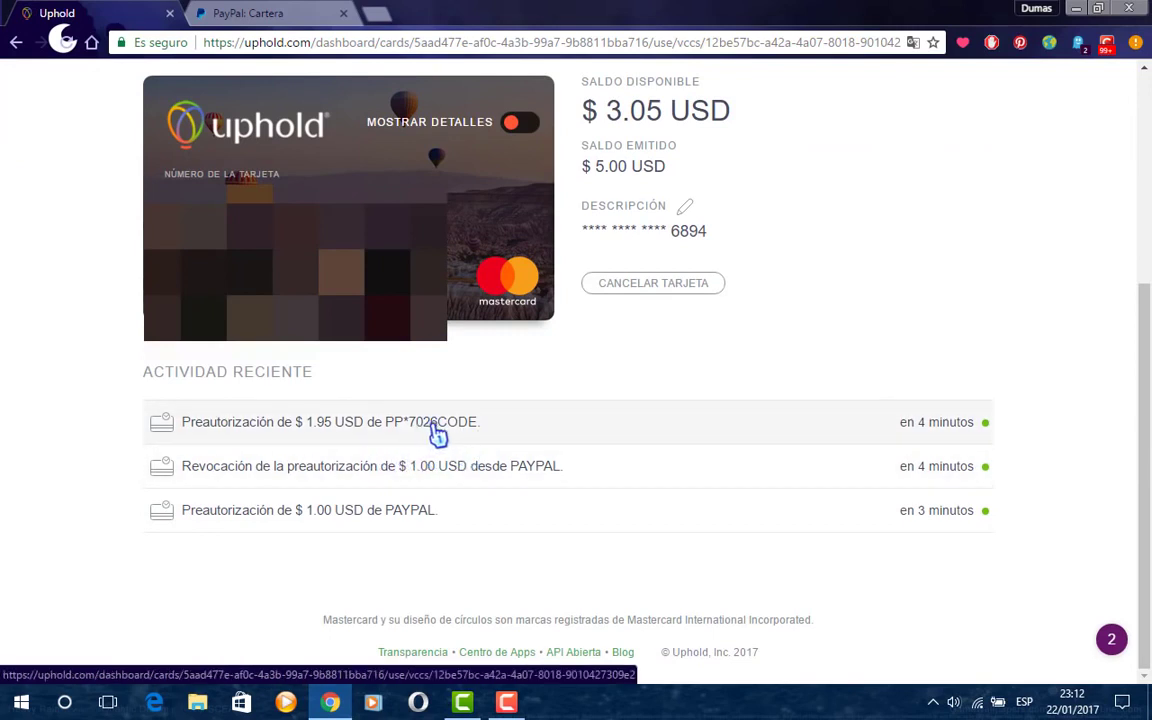
left_click(428, 428)
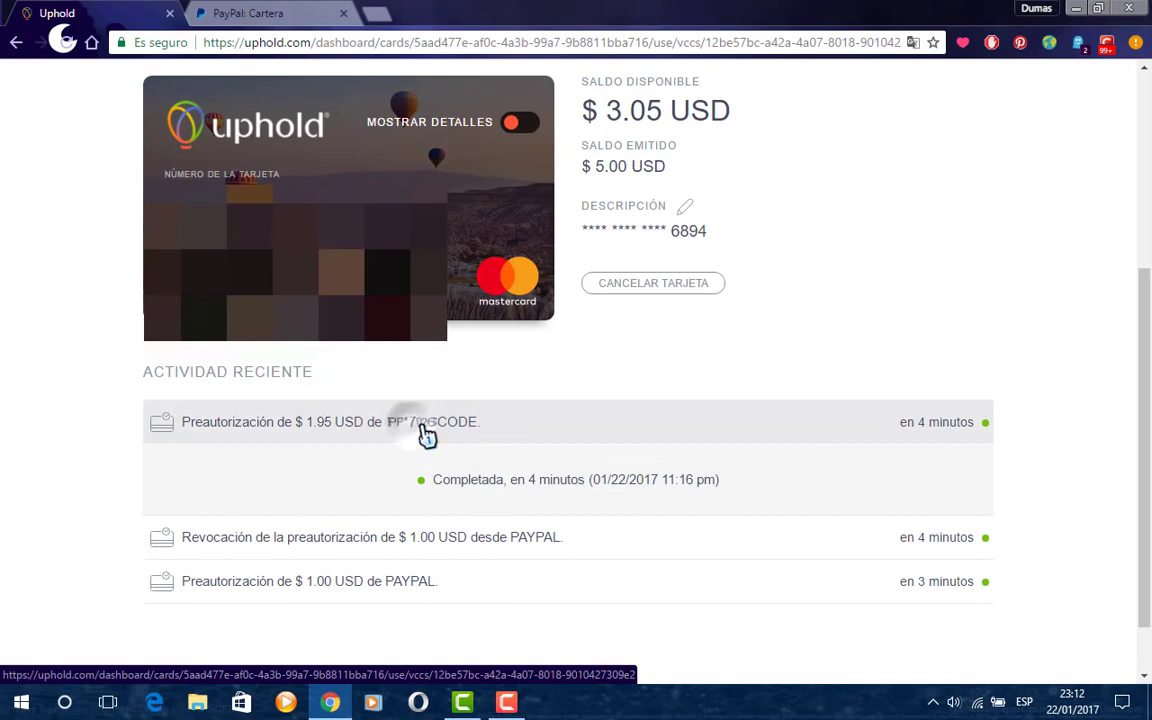
left_click(442, 430)
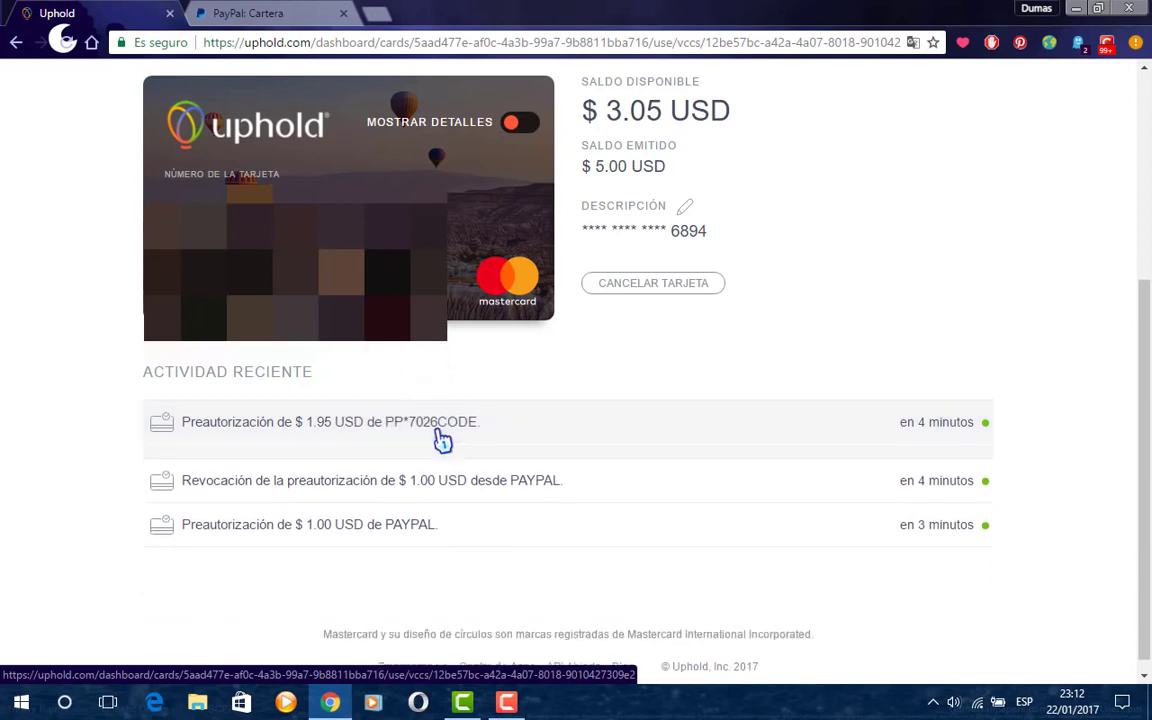
left_click(300, 14)
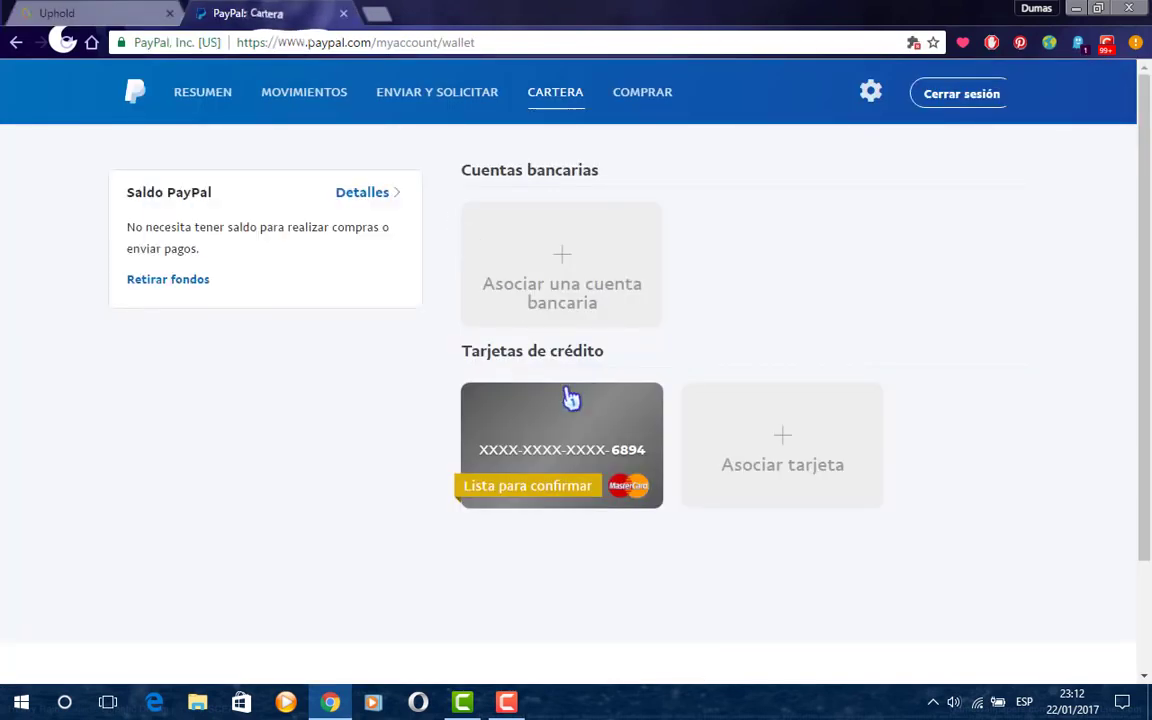
Confirm the MasterCard ending 6894 with the 4-digit charge code, then return to the wallet.
left_click(543, 493)
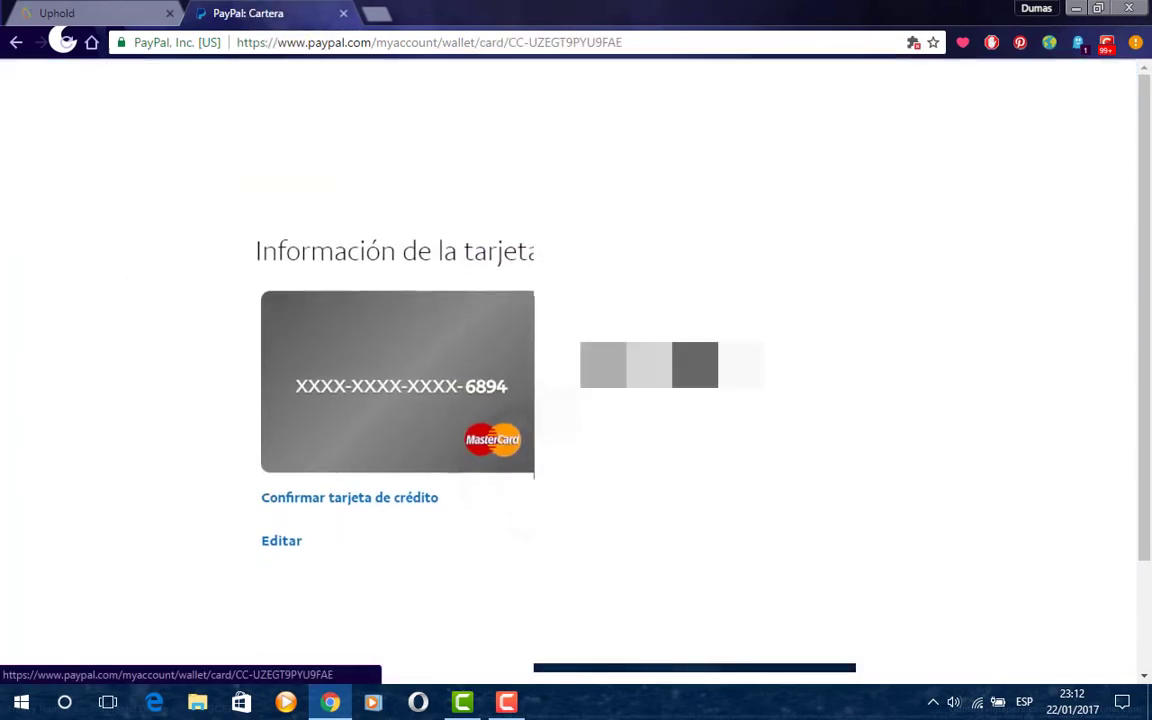
left_click(415, 500)
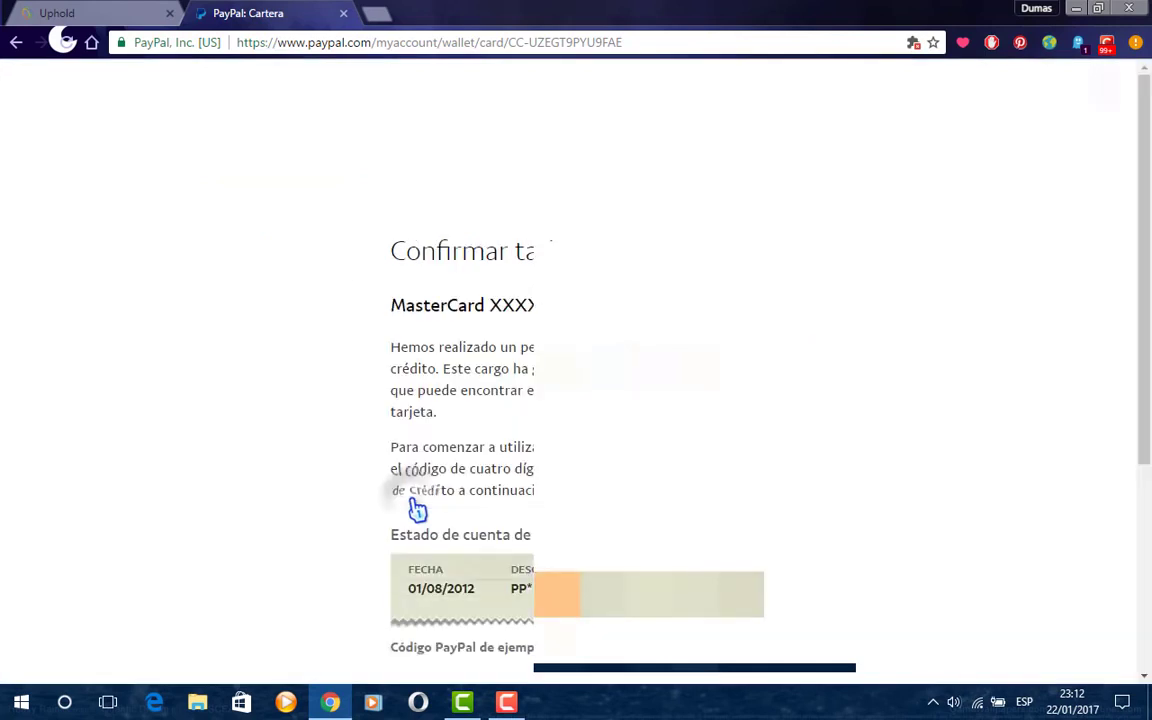
scroll(1148, 515, "down", 3)
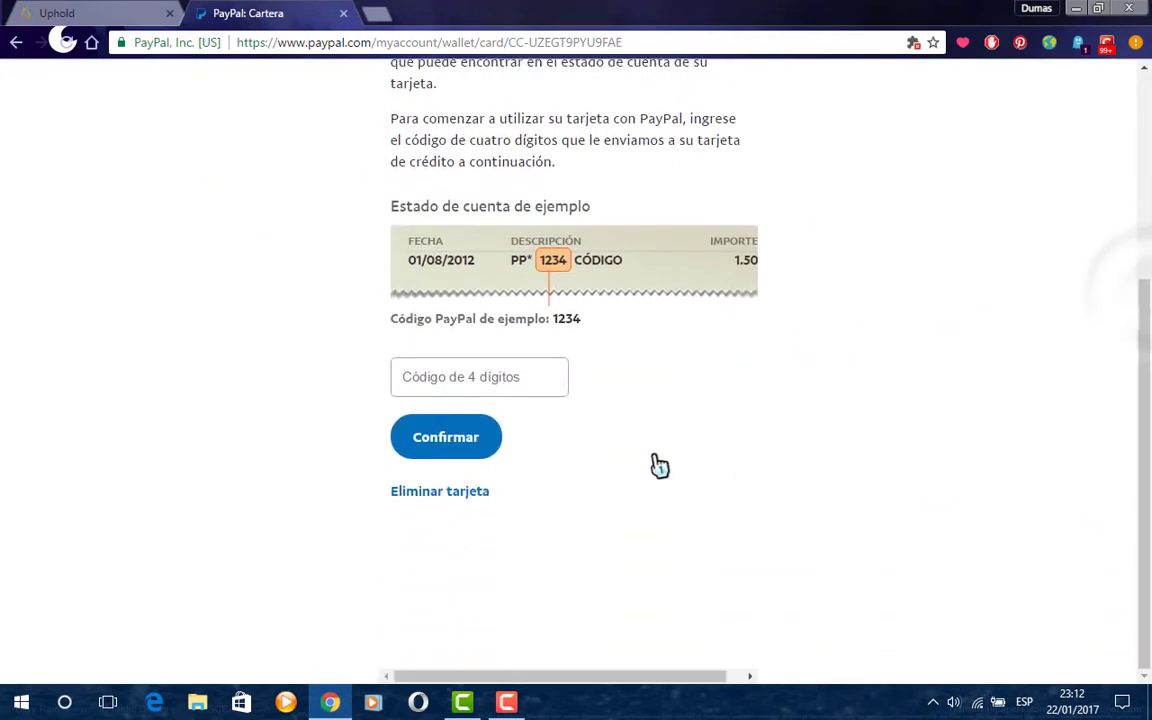
left_click(455, 374)
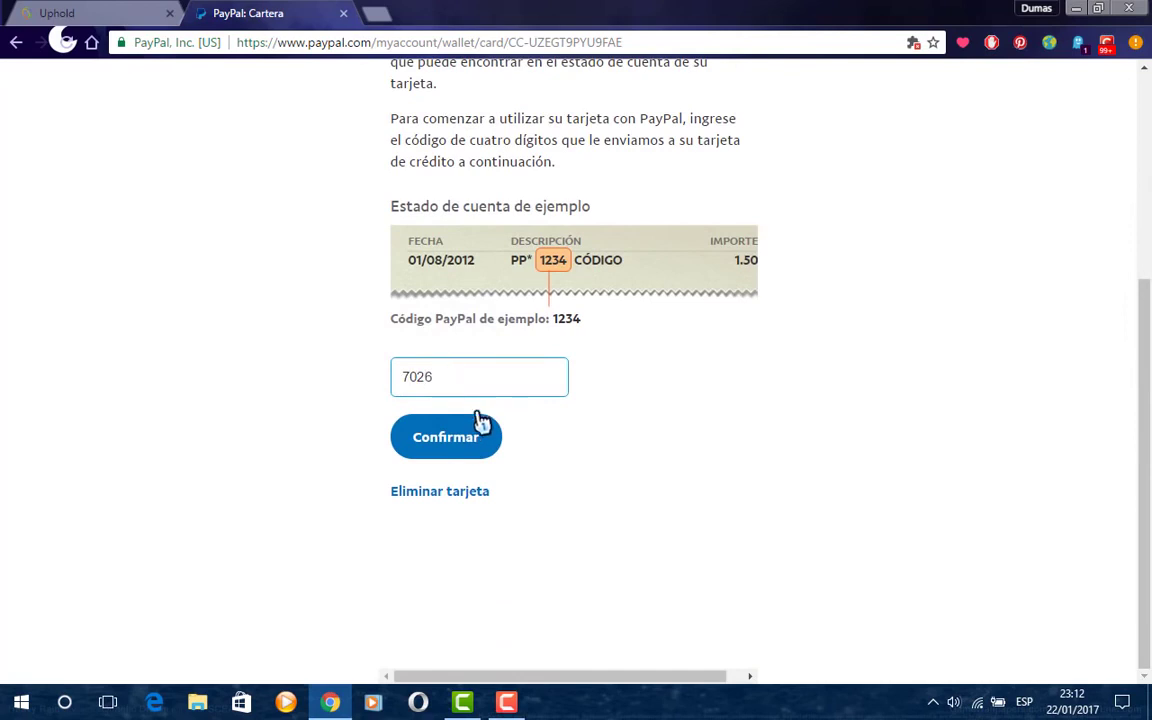
left_click(476, 446)
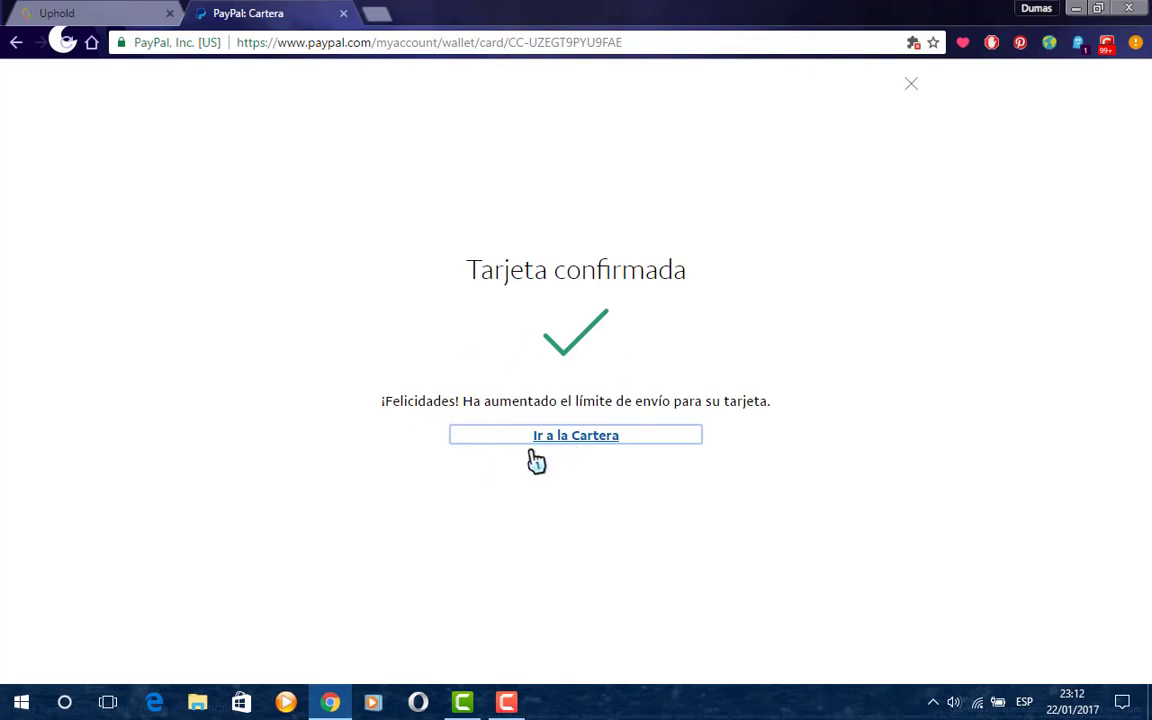
left_click(593, 437)
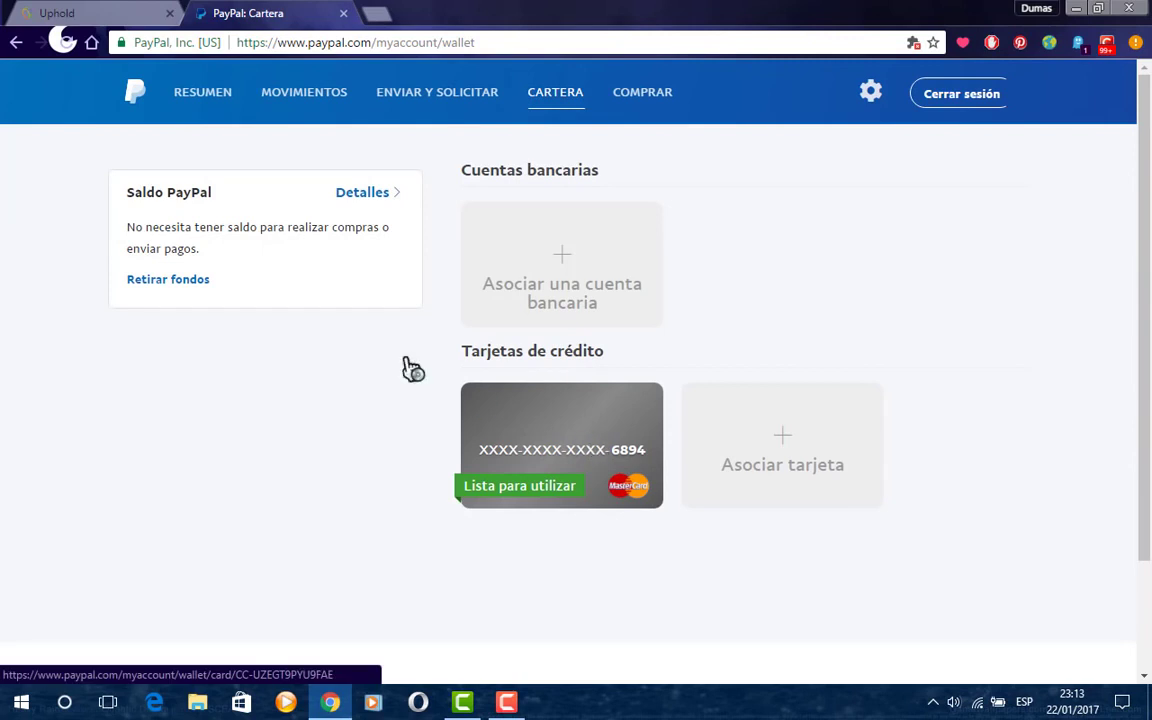
Open the PayPal account summary (RESUMEN).
left_click(212, 106)
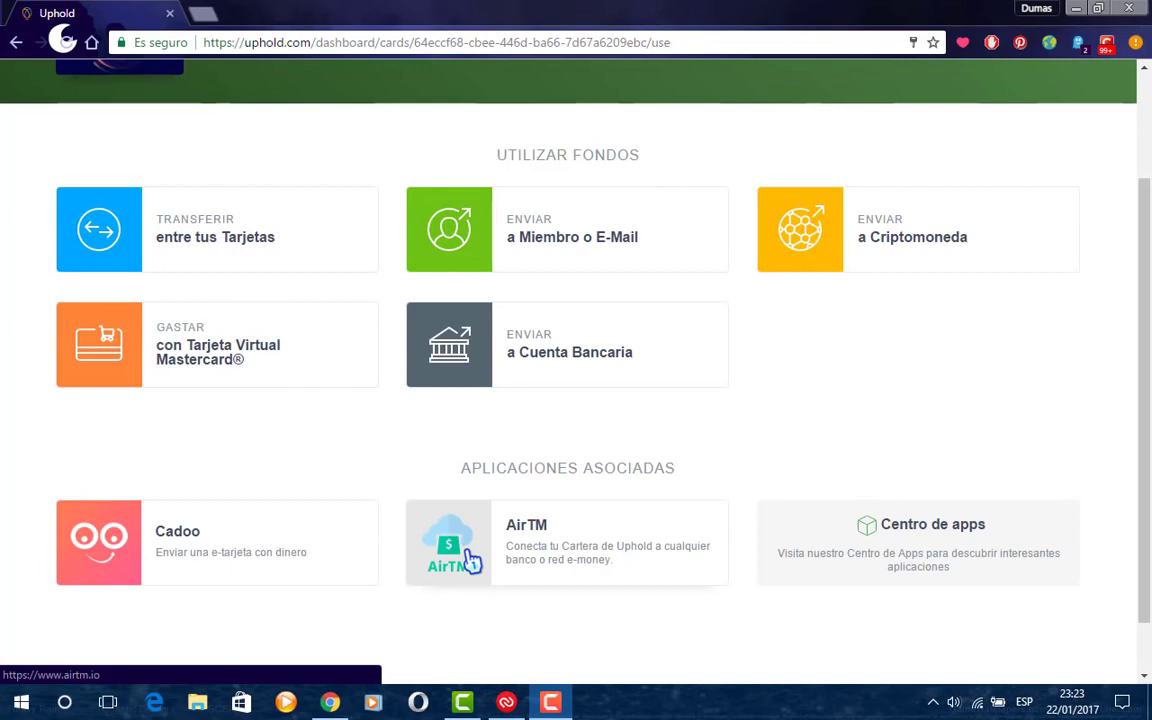
left_click(472, 562)
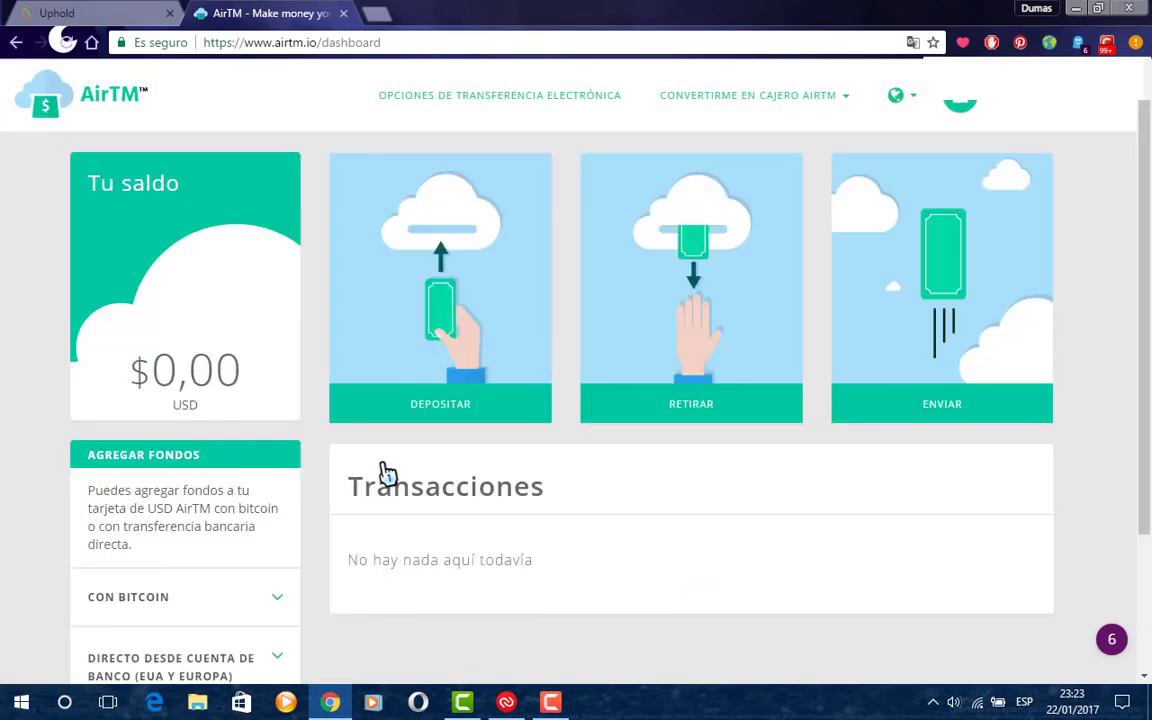
scroll(1148, 368, "down", 1)
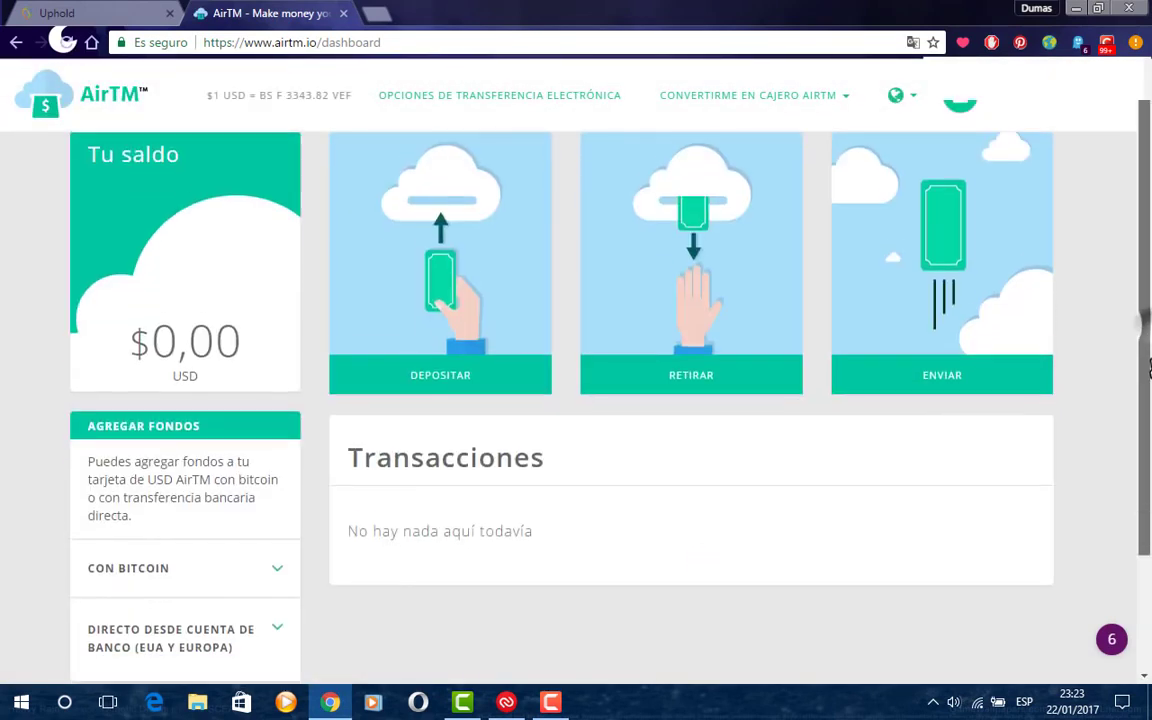
scroll(1148, 368, "down", 1)
scroll(1148, 368, "up", 1)
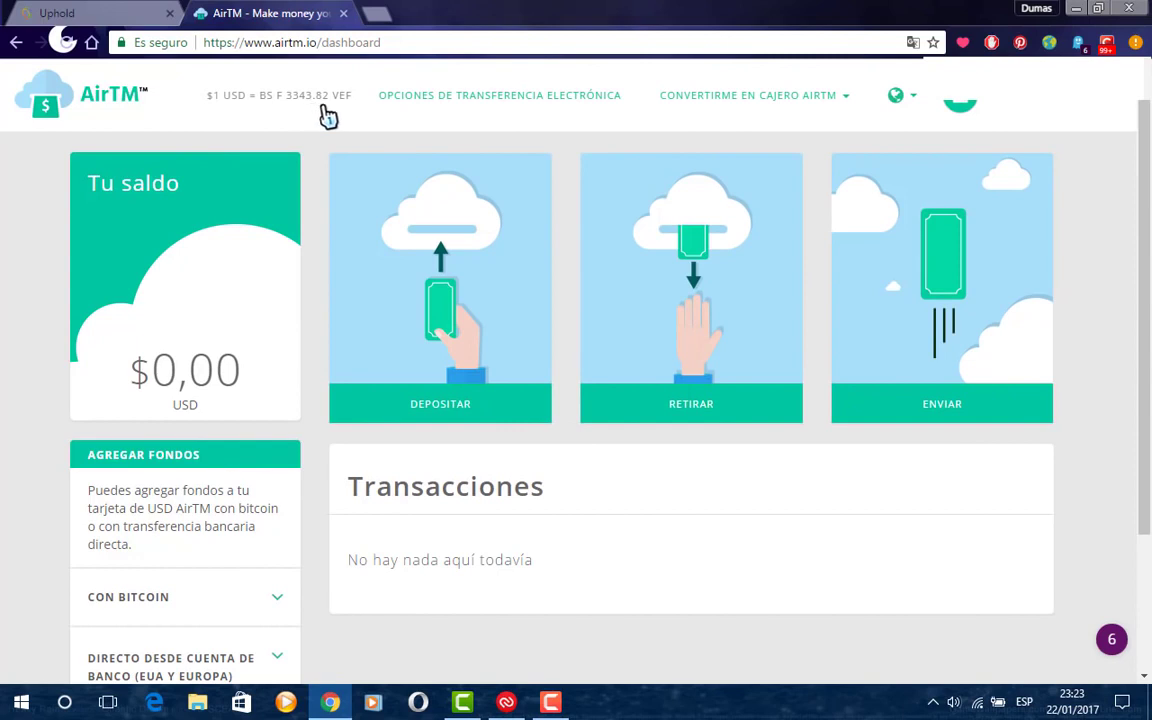
scroll(990, 430, "down", 2)
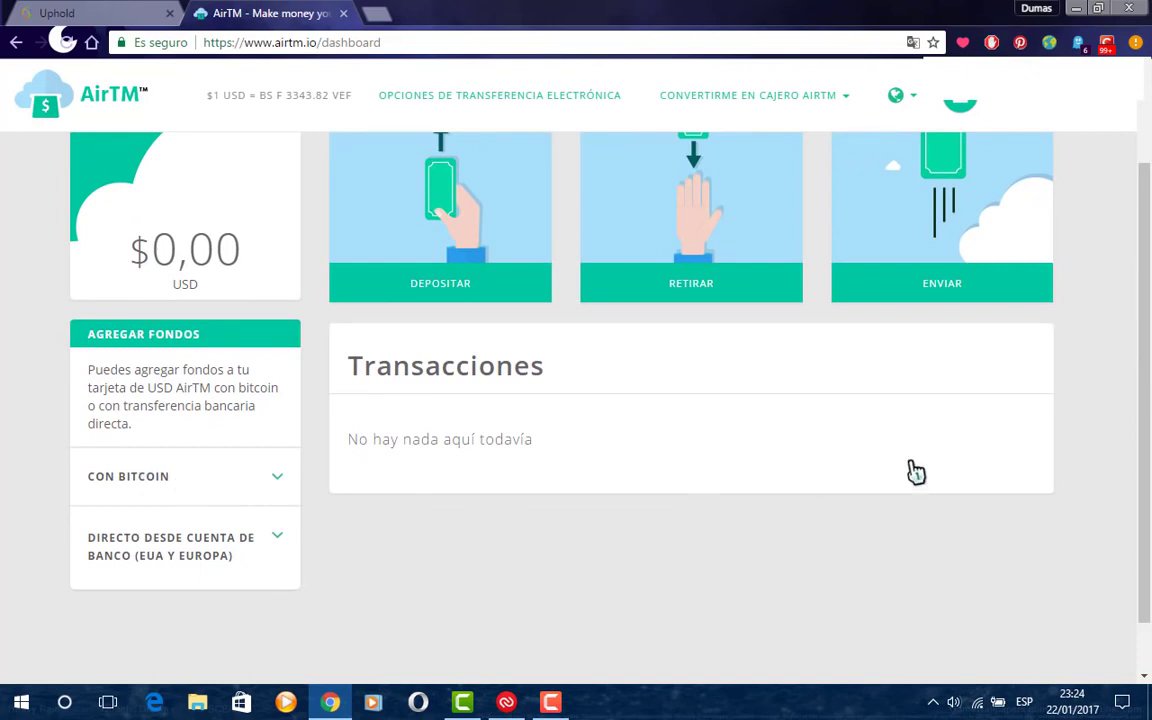
scroll(1150, 450, "up", 1)
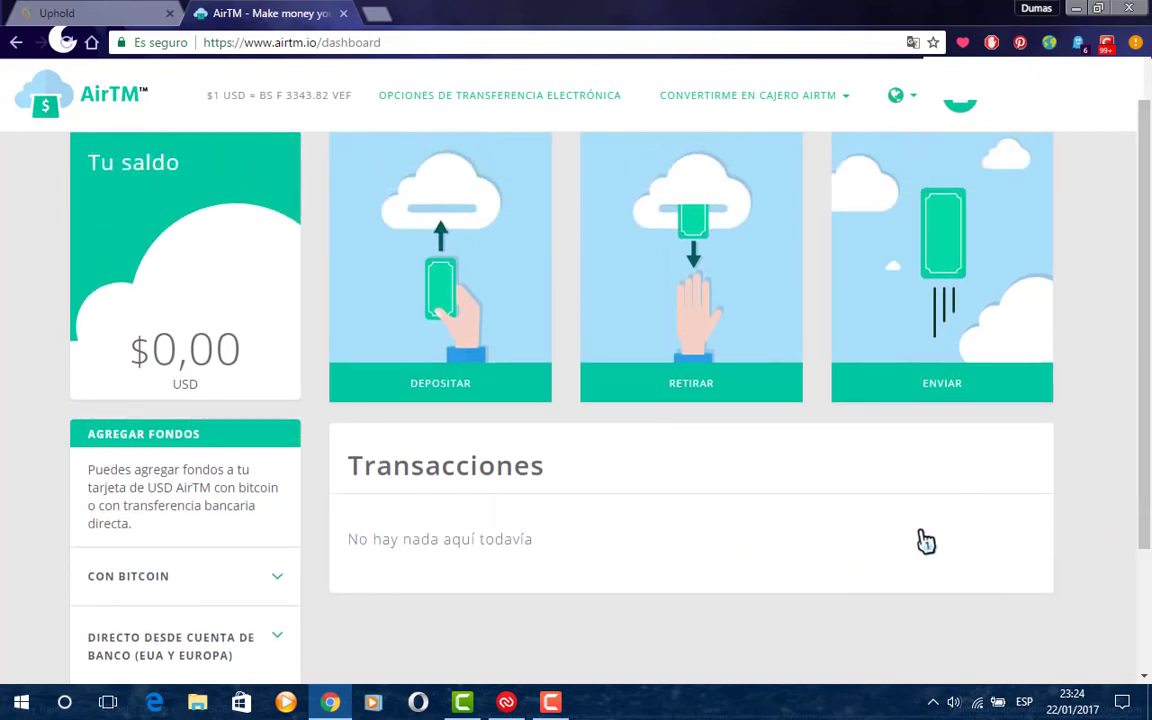
scroll(1150, 410, "up", 1)
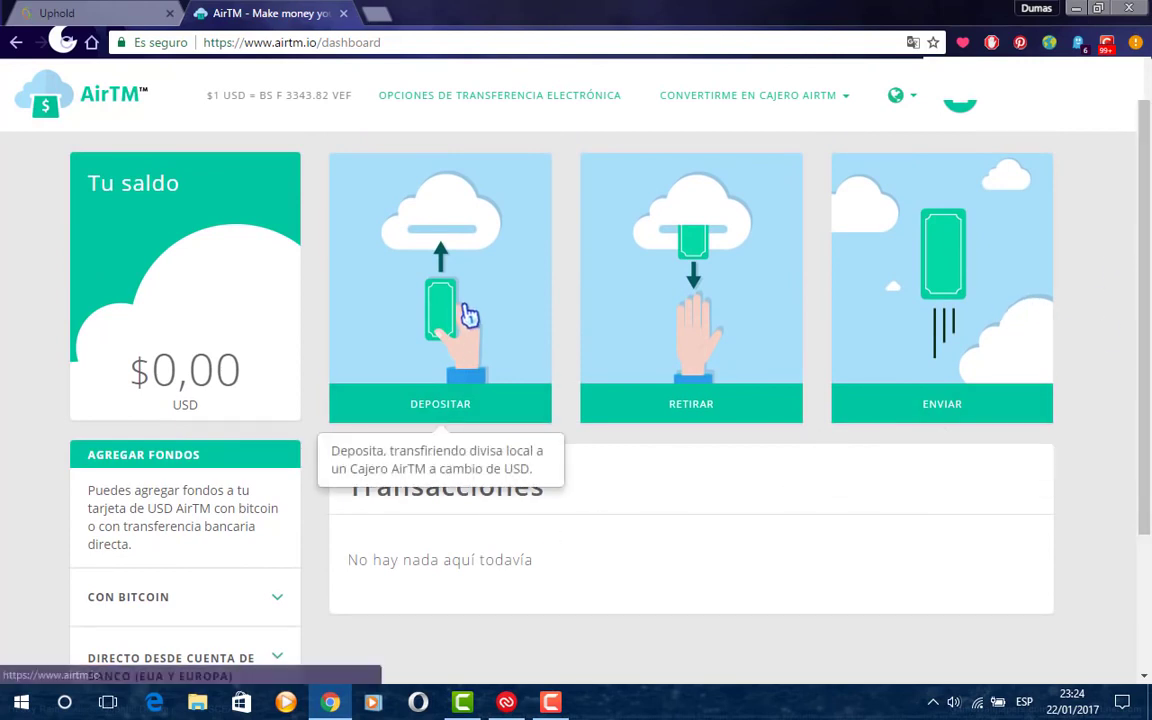
Open AirTM's Depositar form, dismiss the ENTENDIDO help modal, and show the transfer-method list.
left_click(470, 315)
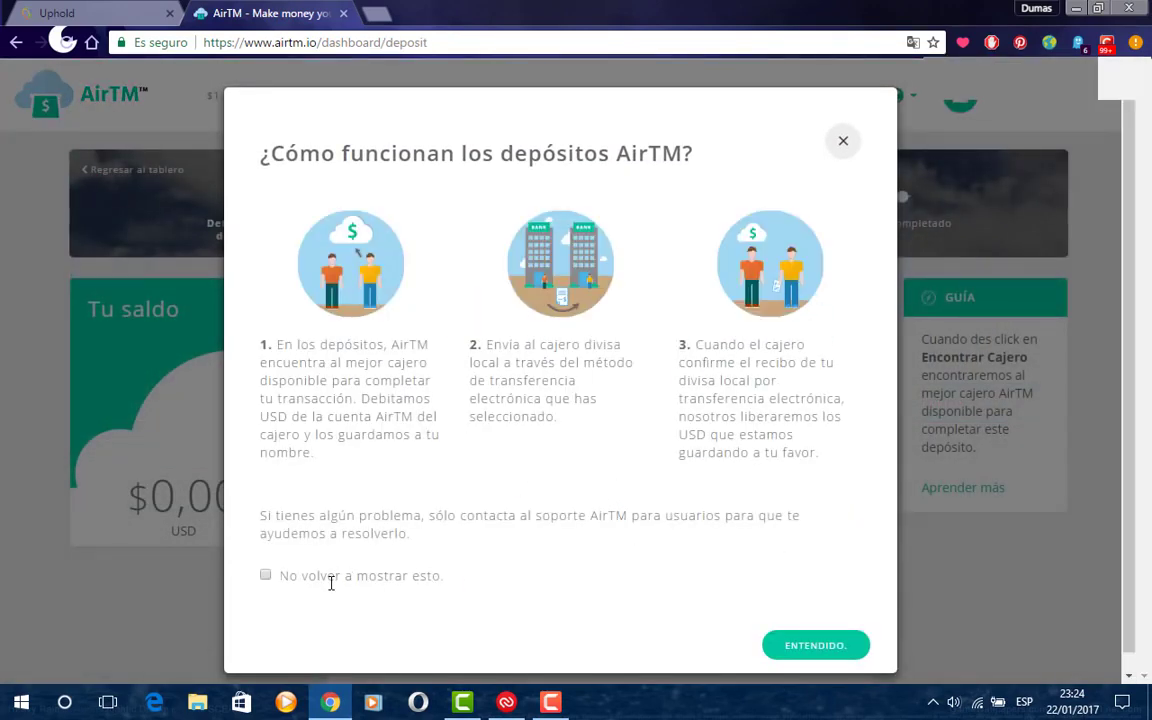
left_click(815, 662)
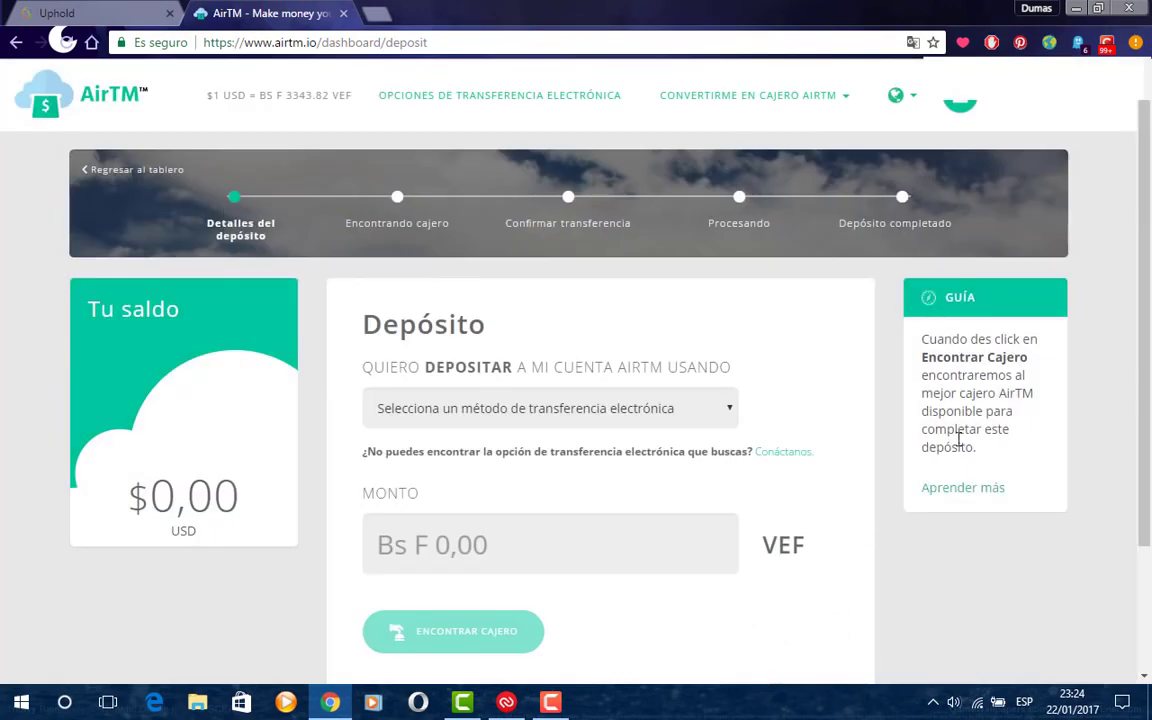
scroll(1148, 272, "down", 1)
left_click(617, 305)
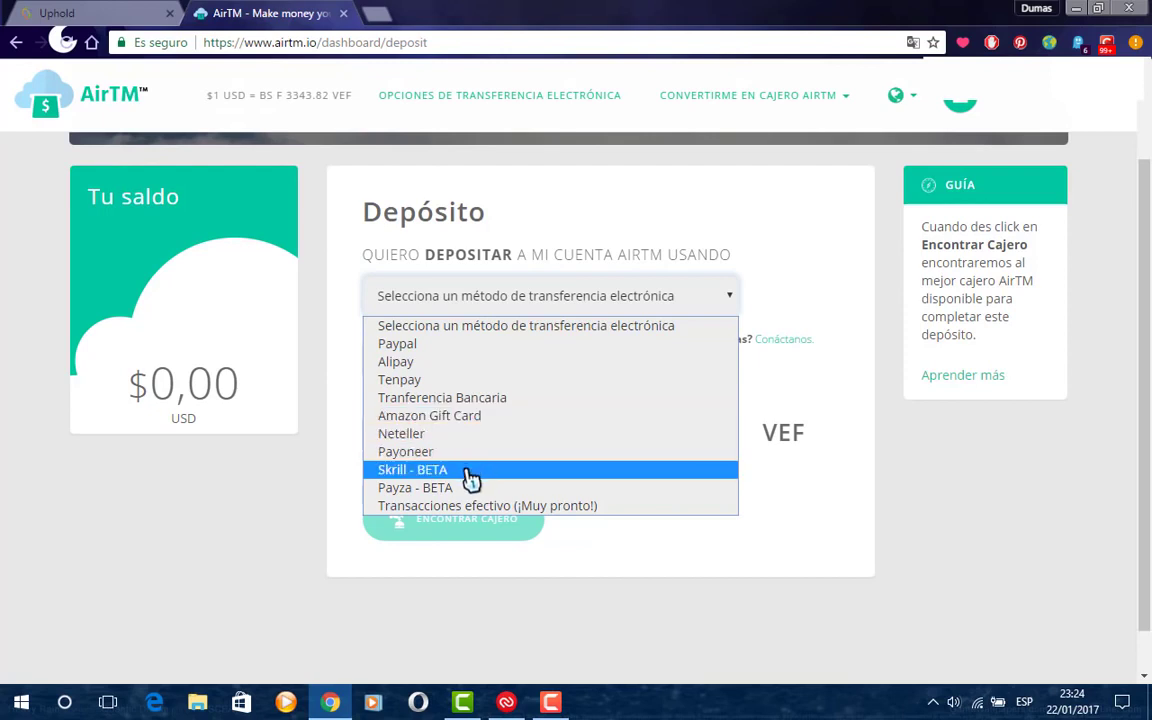
Choose Tranferencia Bancaria as the deposit method from a Venezuelan account.
left_click(483, 405)
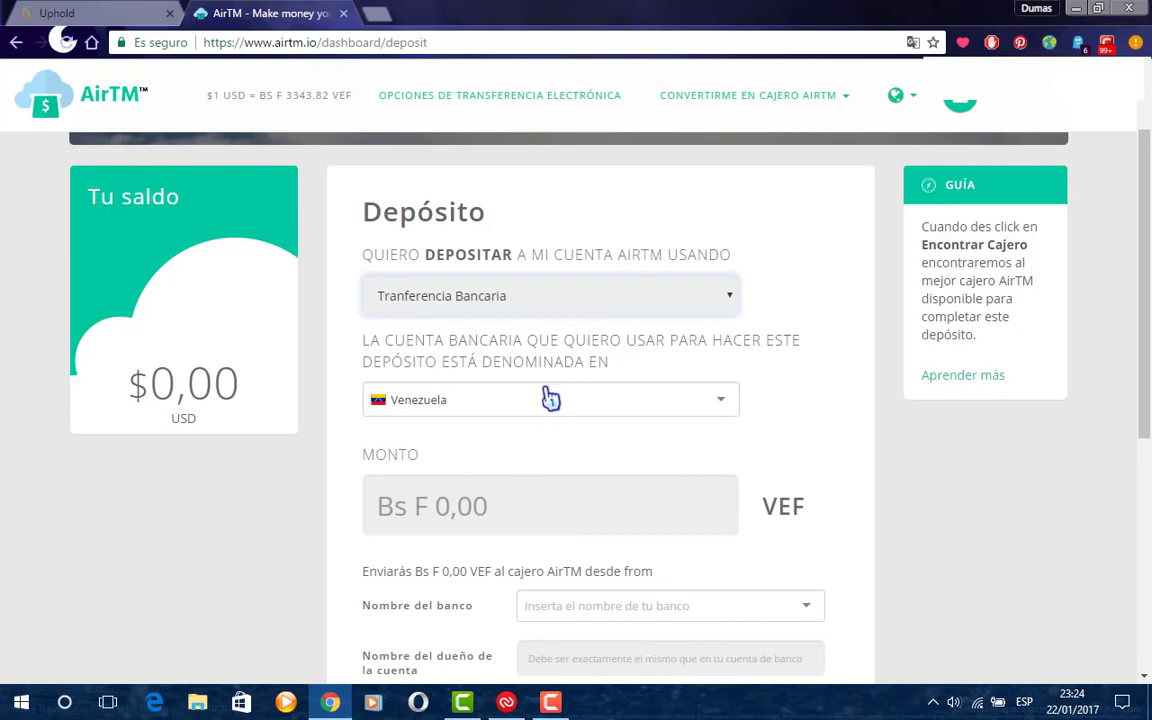
scroll(938, 404, "down", 2)
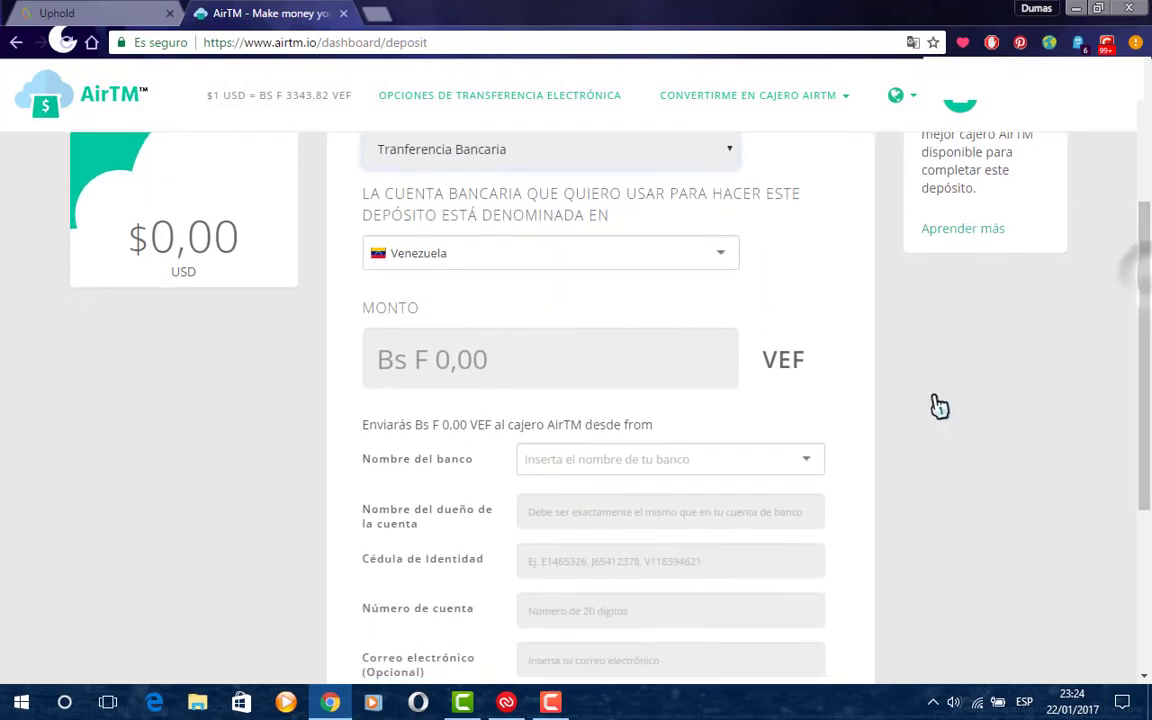
scroll(694, 298, "down", 2)
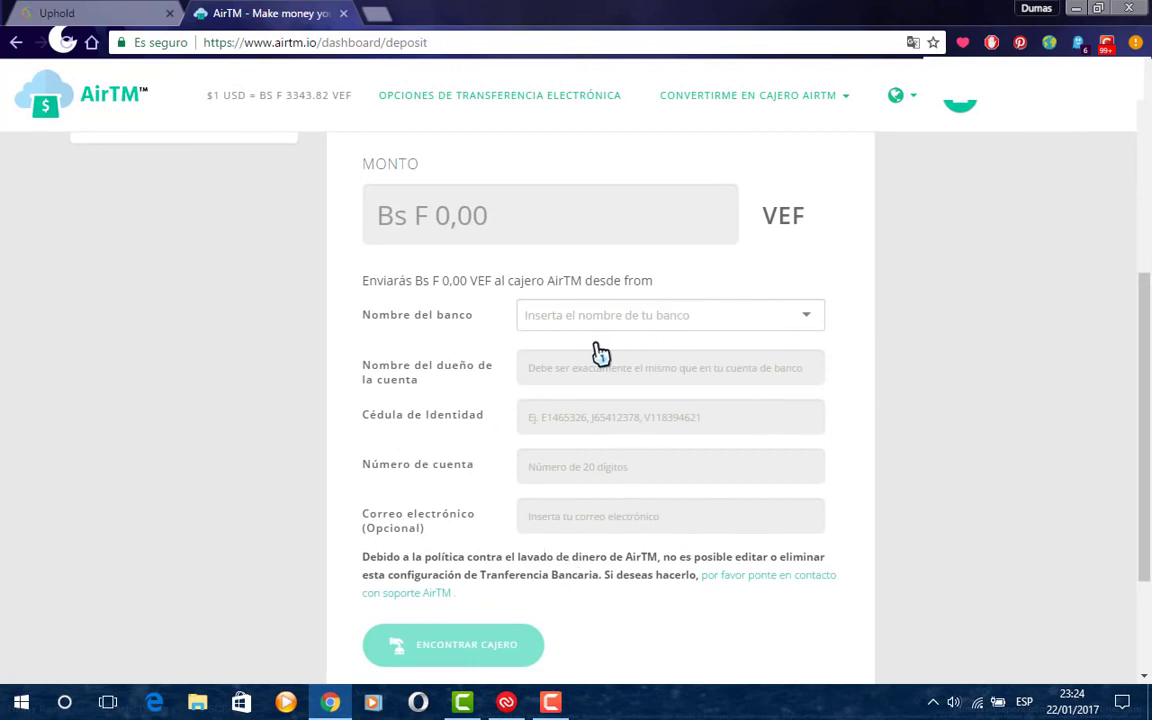
scroll(1049, 390, "up", 3)
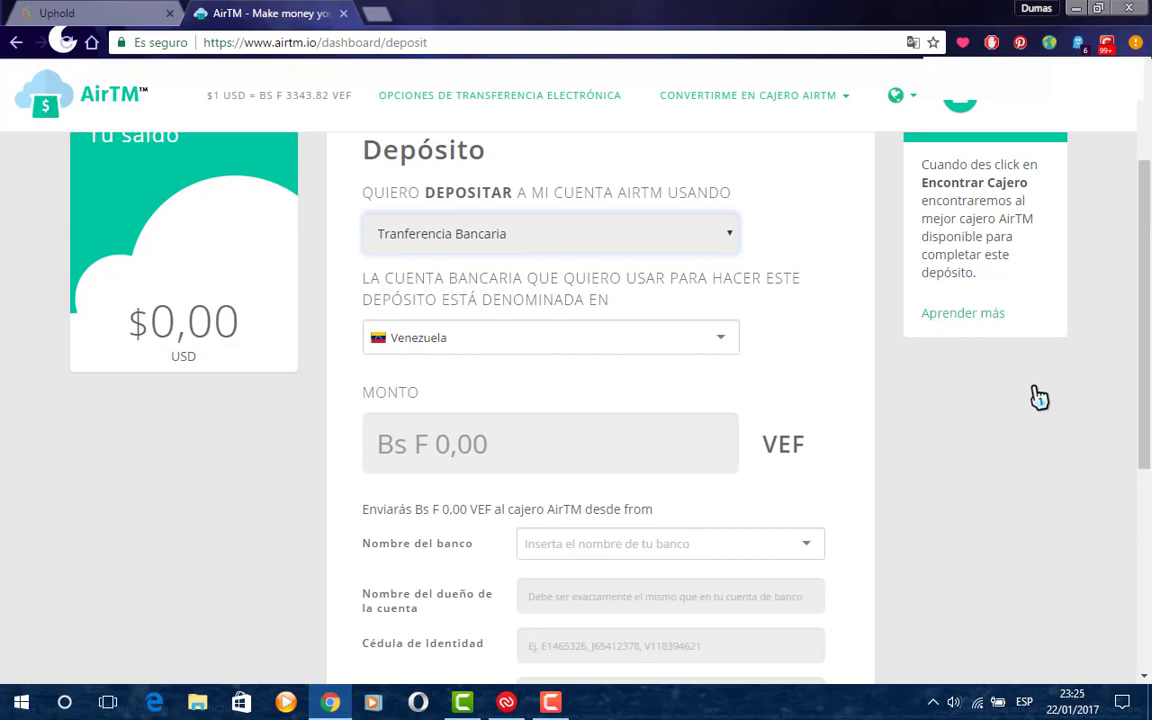
Enter a deposit amount of Bs F 10.000,00, showing $2,57 USD to be credited.
left_click(525, 447)
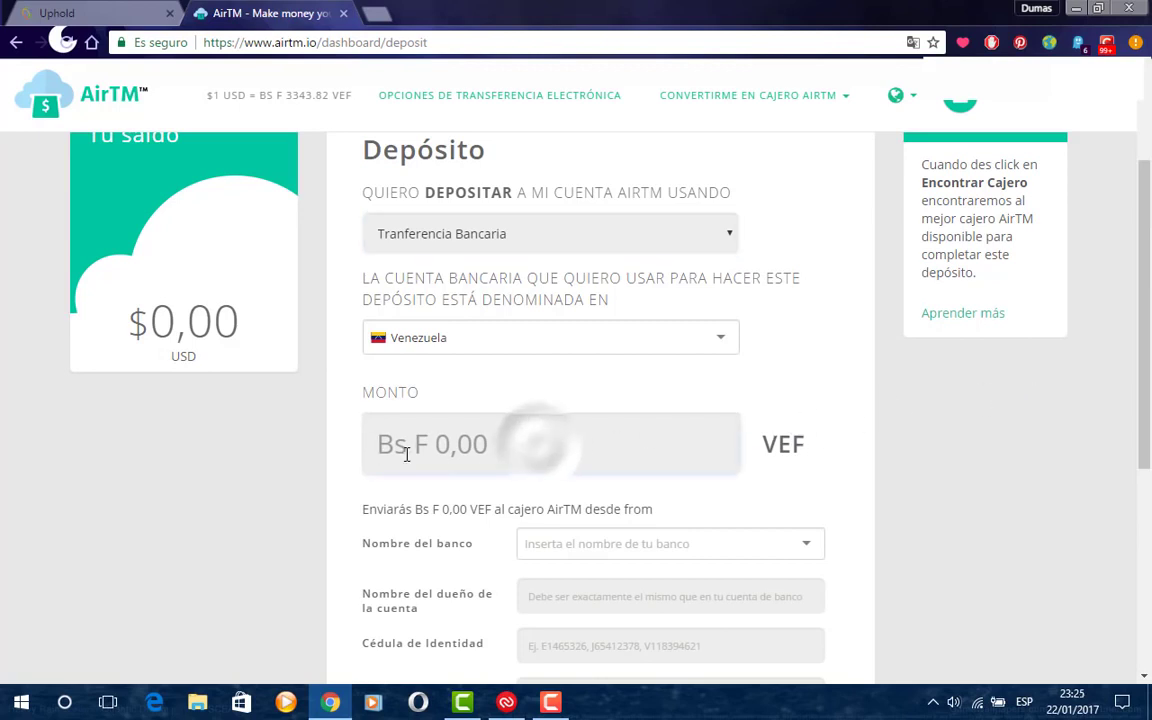
type("1")
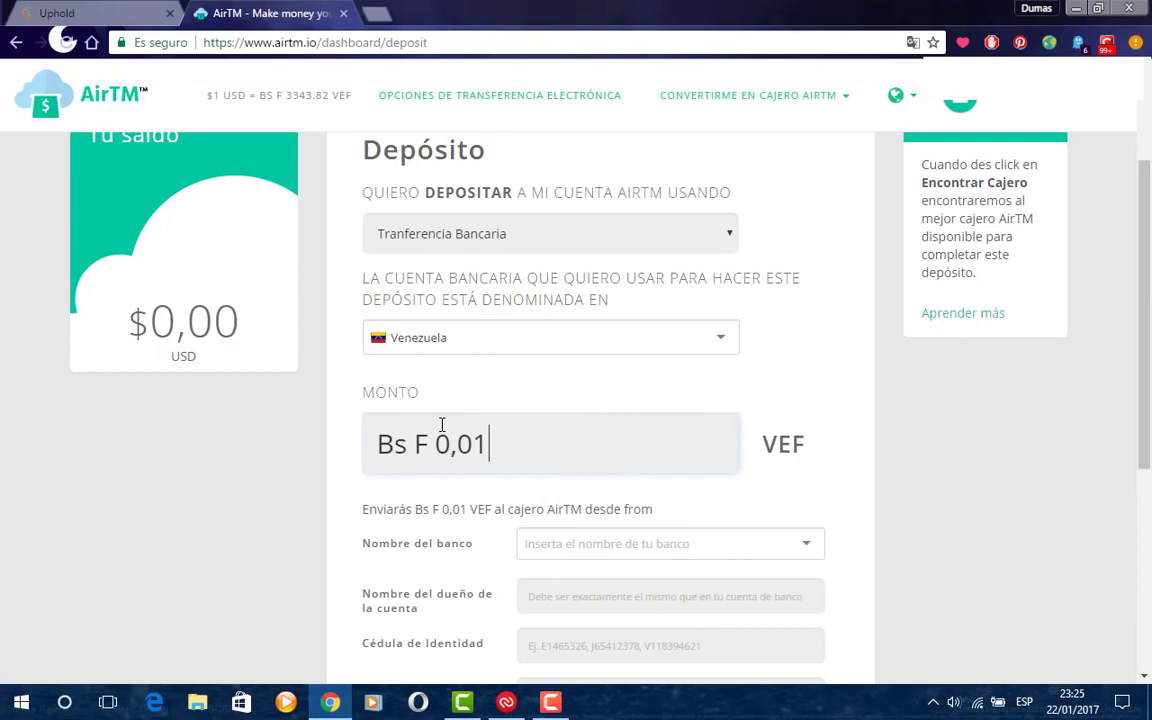
type("0")
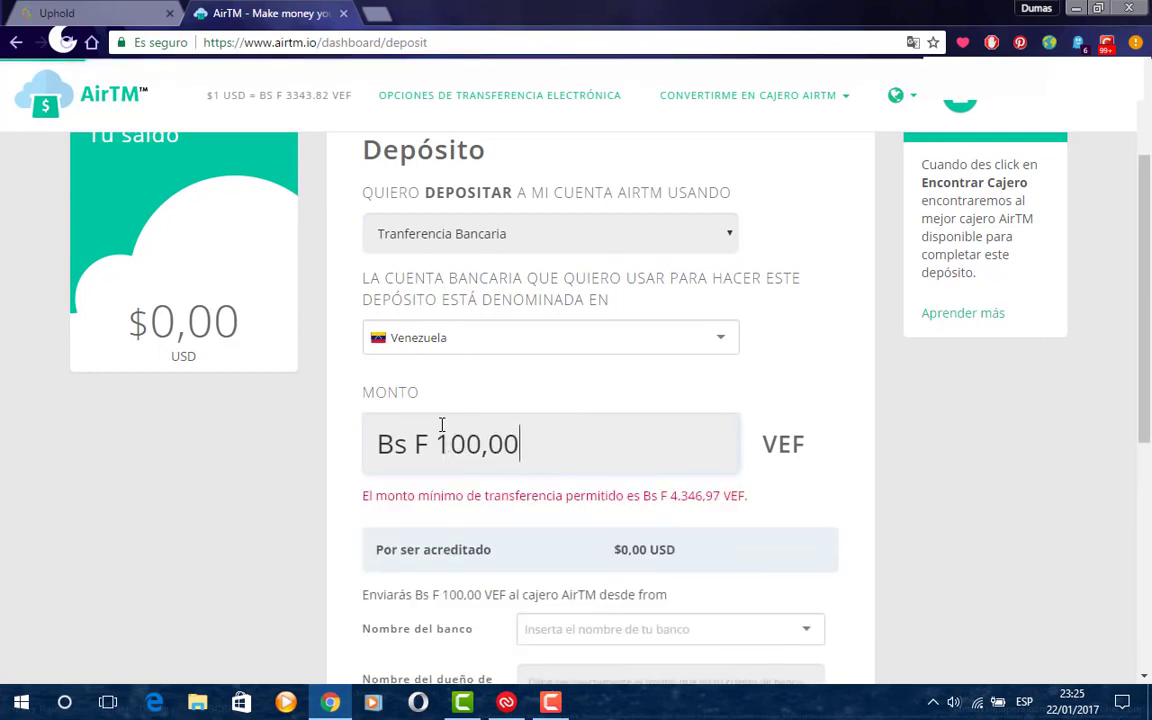
type(".000,00")
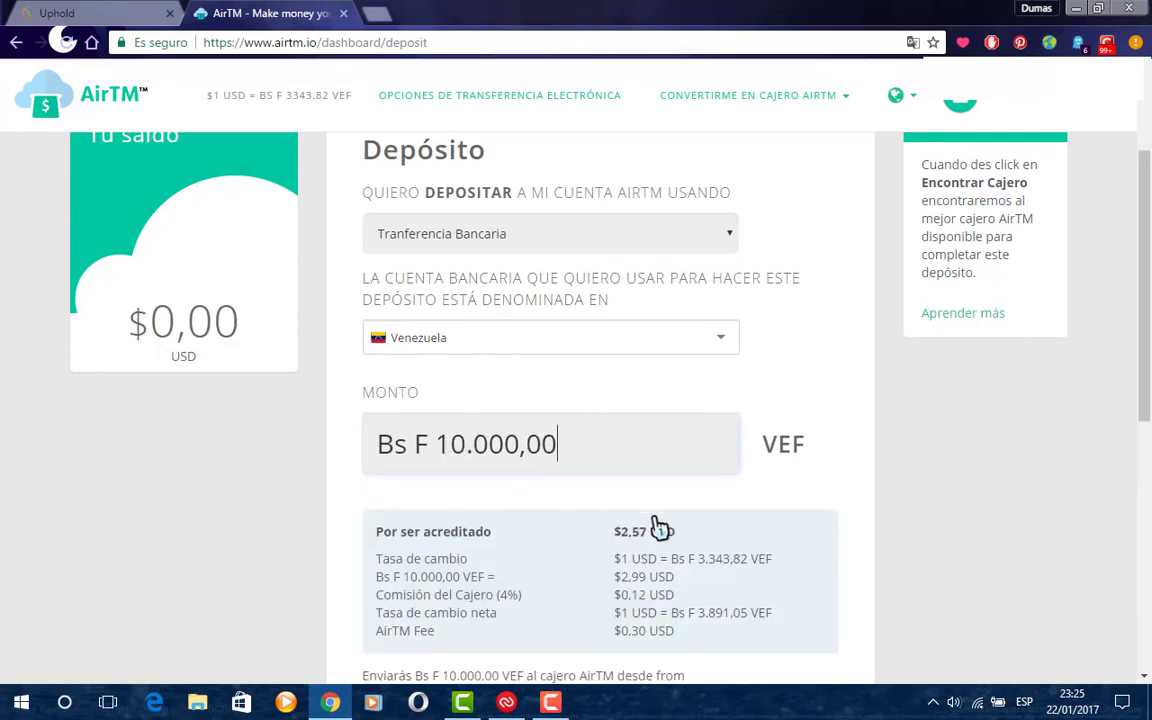
scroll(1126, 381, "down", 2)
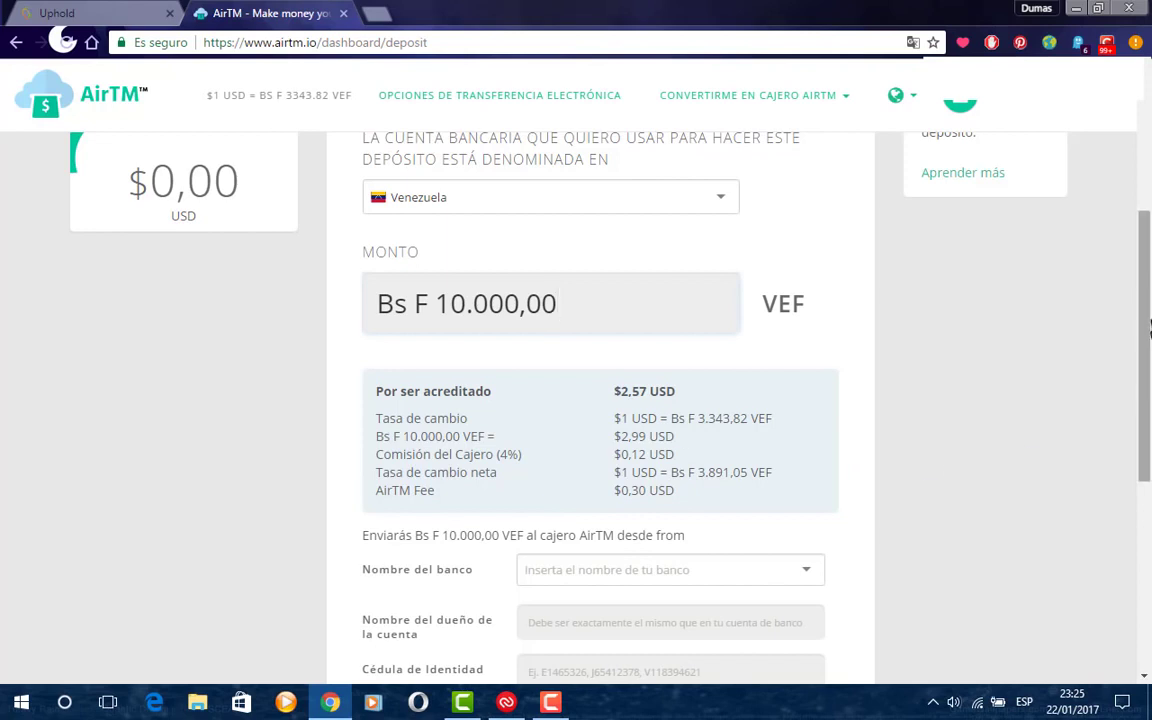
left_click_drag(1147, 340, 1148, 365)
scroll(1148, 365, "down", 1)
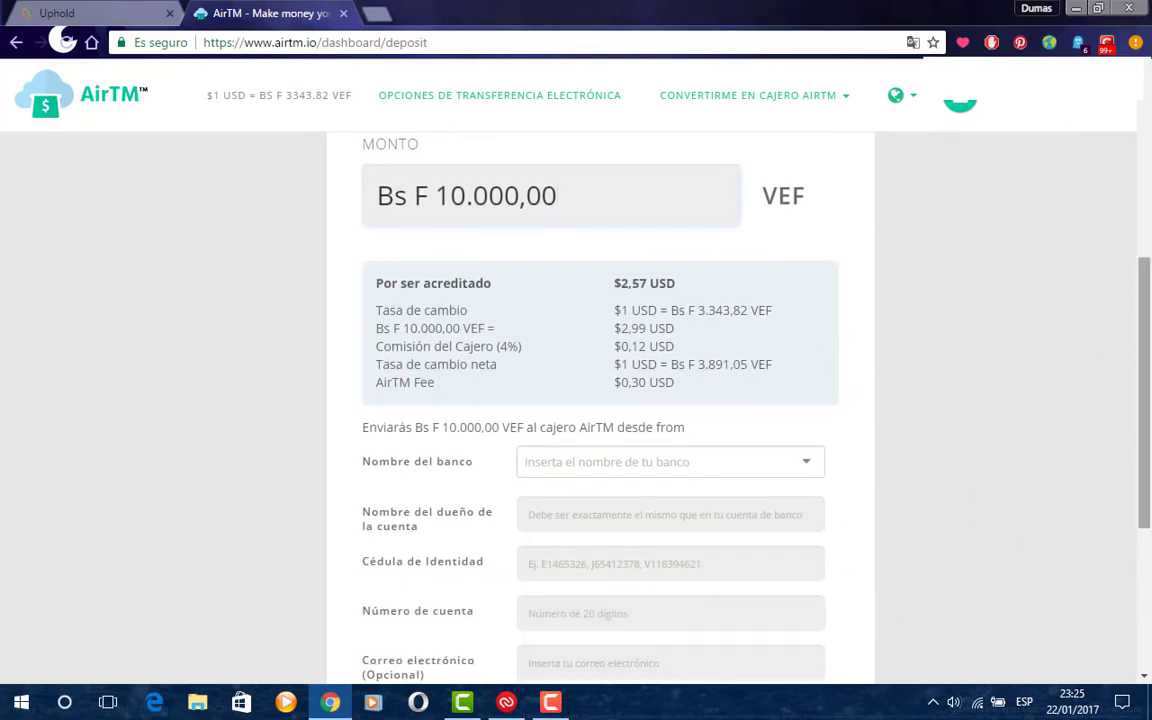
scroll(1148, 437, "down", 5)
left_click_drag(1150, 437, 1150, 270)
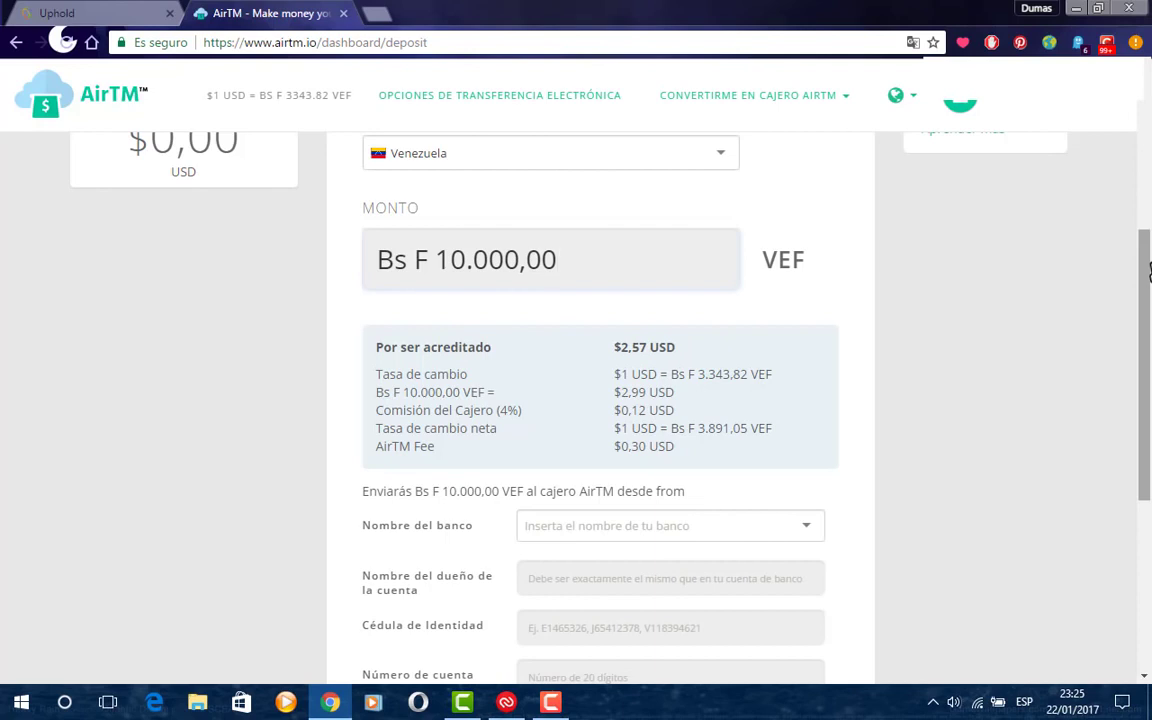
scroll(1148, 272, "up", 1)
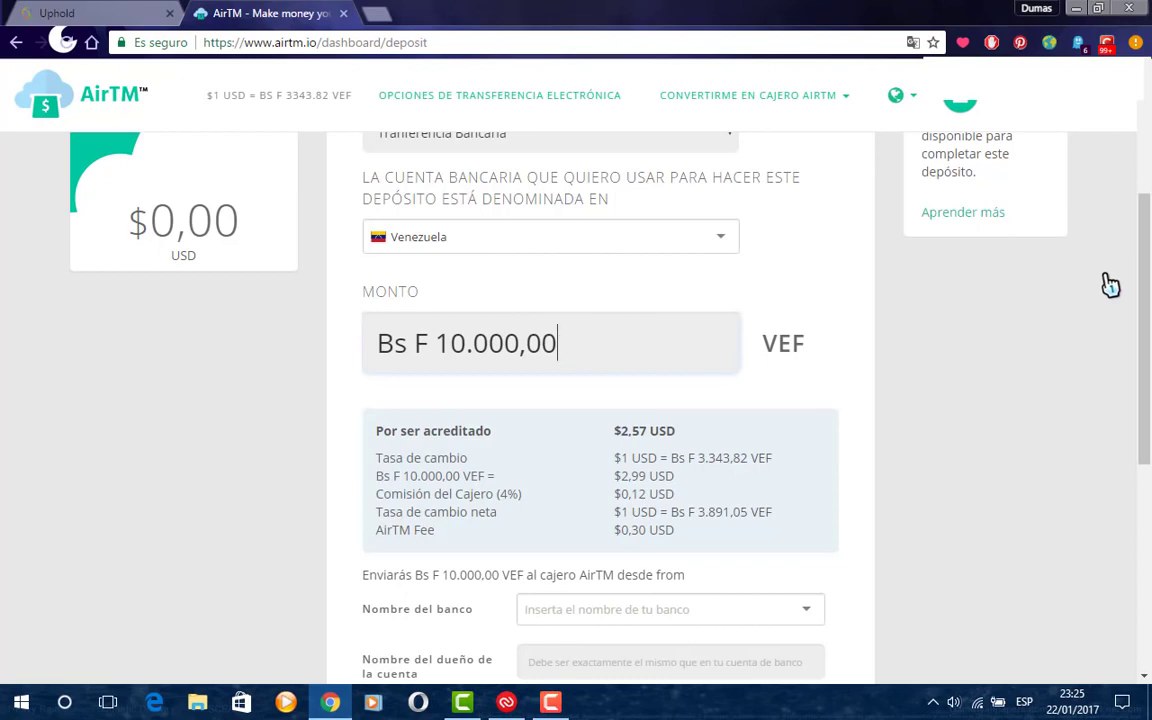
scroll(1010, 265, "up", 1)
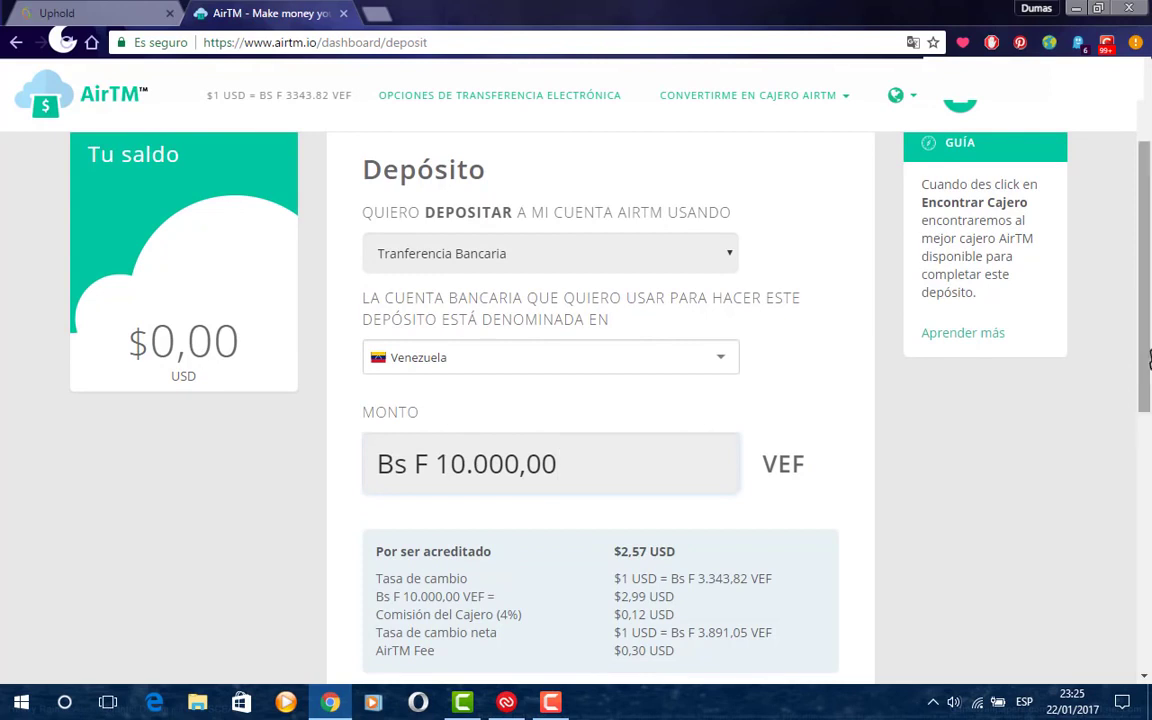
scroll(787, 362, "up", 1)
Switch the deposit method to Paypal and set the amount to $5,00 USD.
left_click(581, 360)
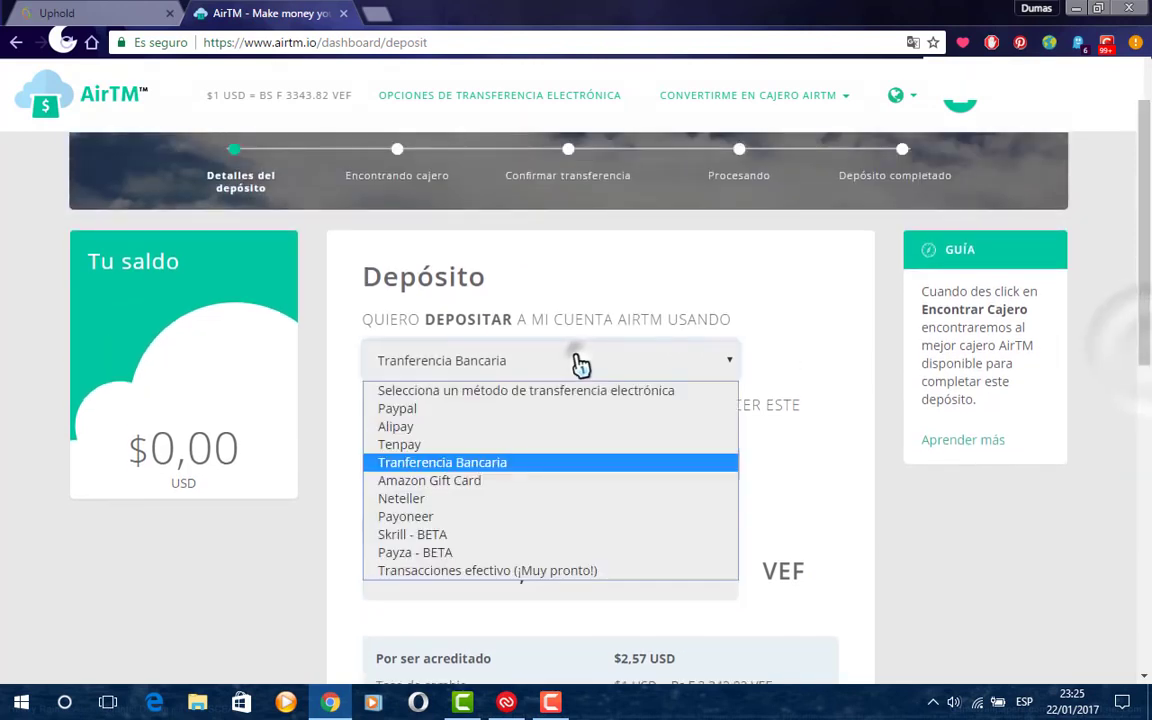
left_click(532, 410)
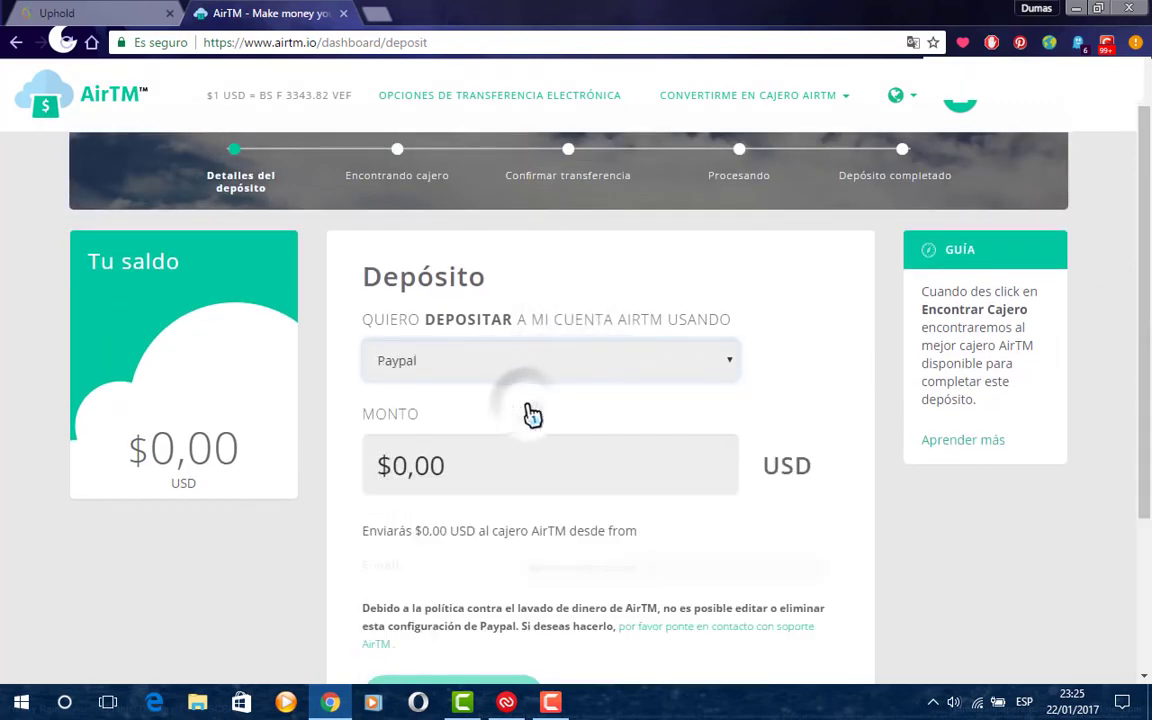
left_click(522, 476)
double_click(522, 476)
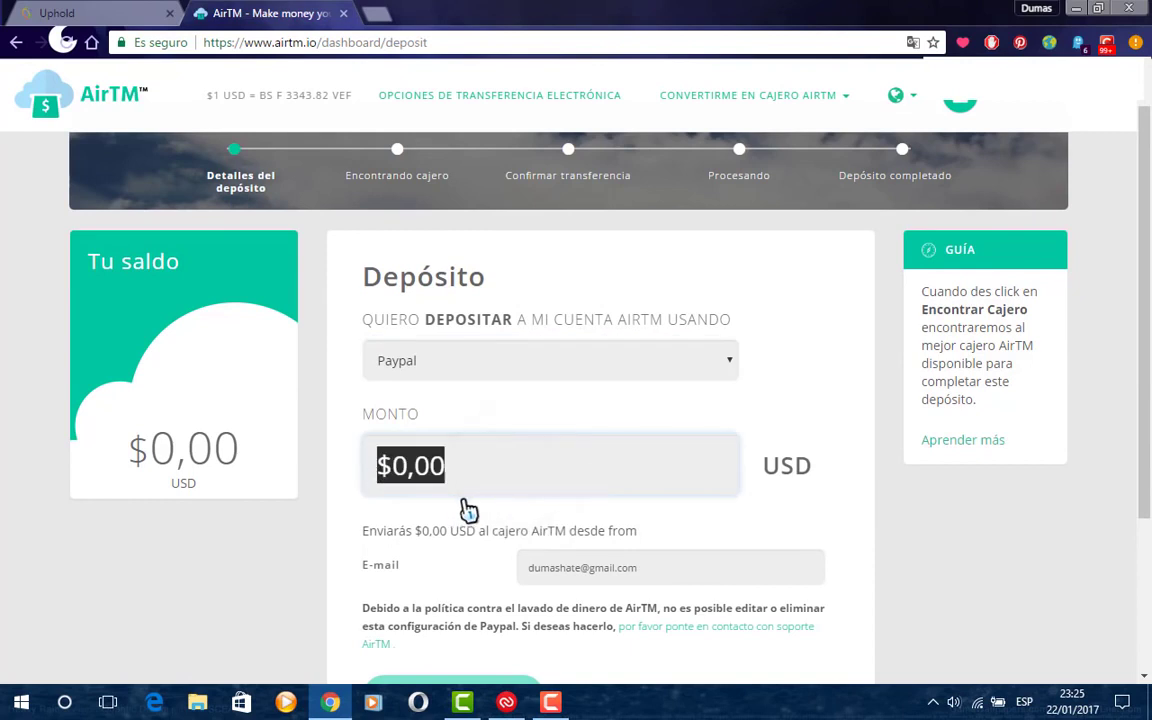
type("5,00")
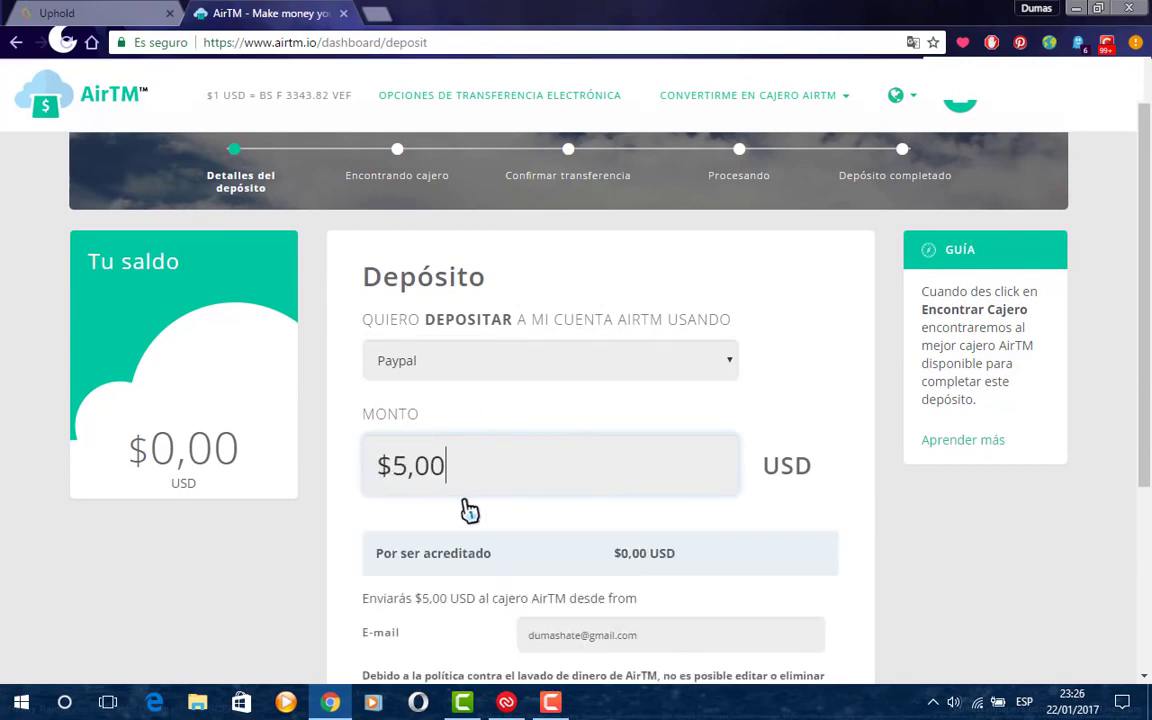
Review the deposit form, then close the AirTM tab to return to Uphold's USD card page.
scroll(1121, 411, "down", 1)
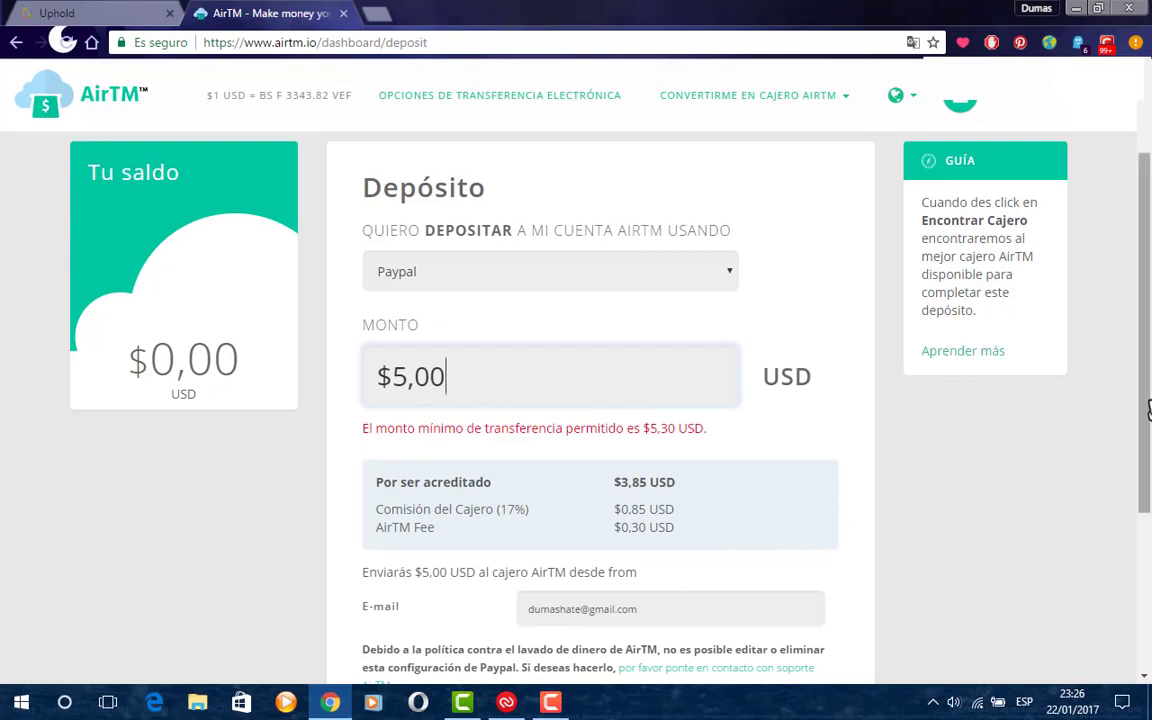
scroll(1140, 360, "down", 1)
scroll(1140, 360, "up", 2)
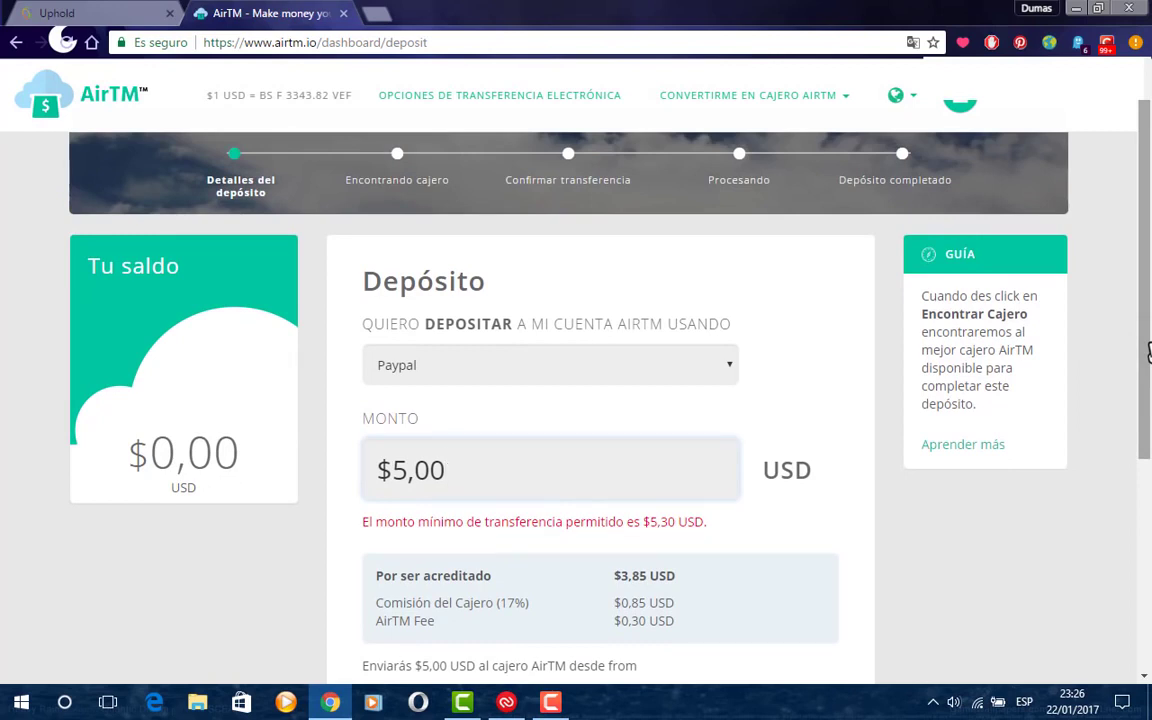
scroll(1148, 340, "up", 1)
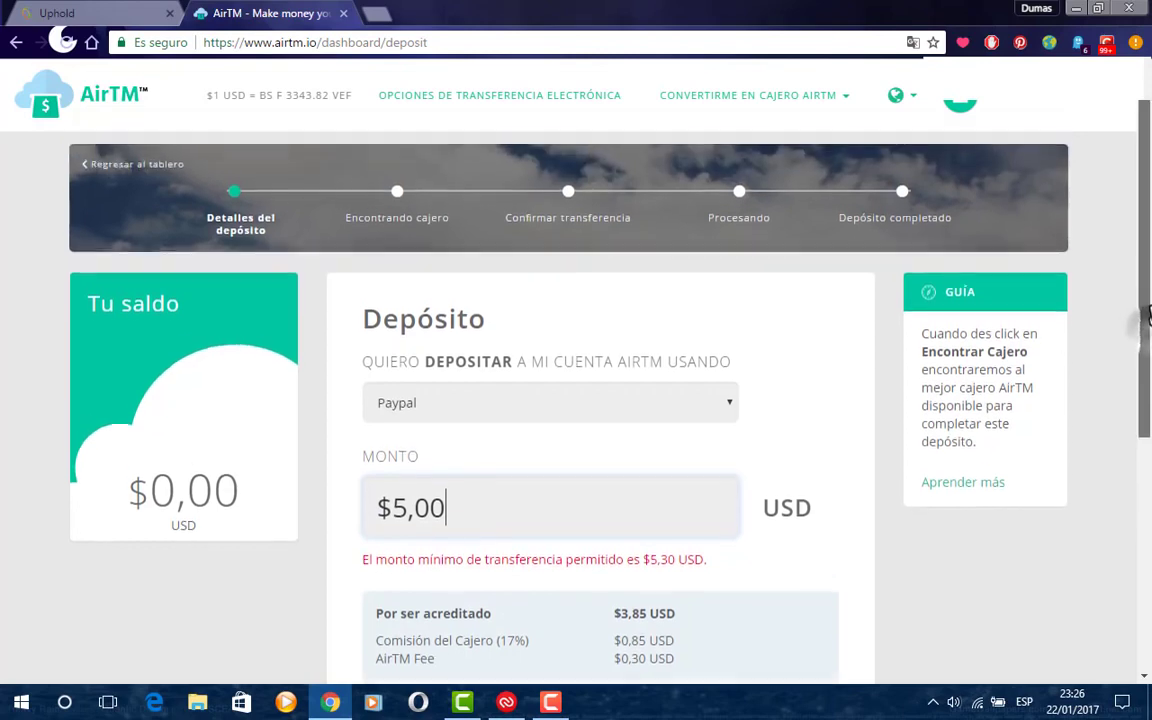
key("ctrl+w")
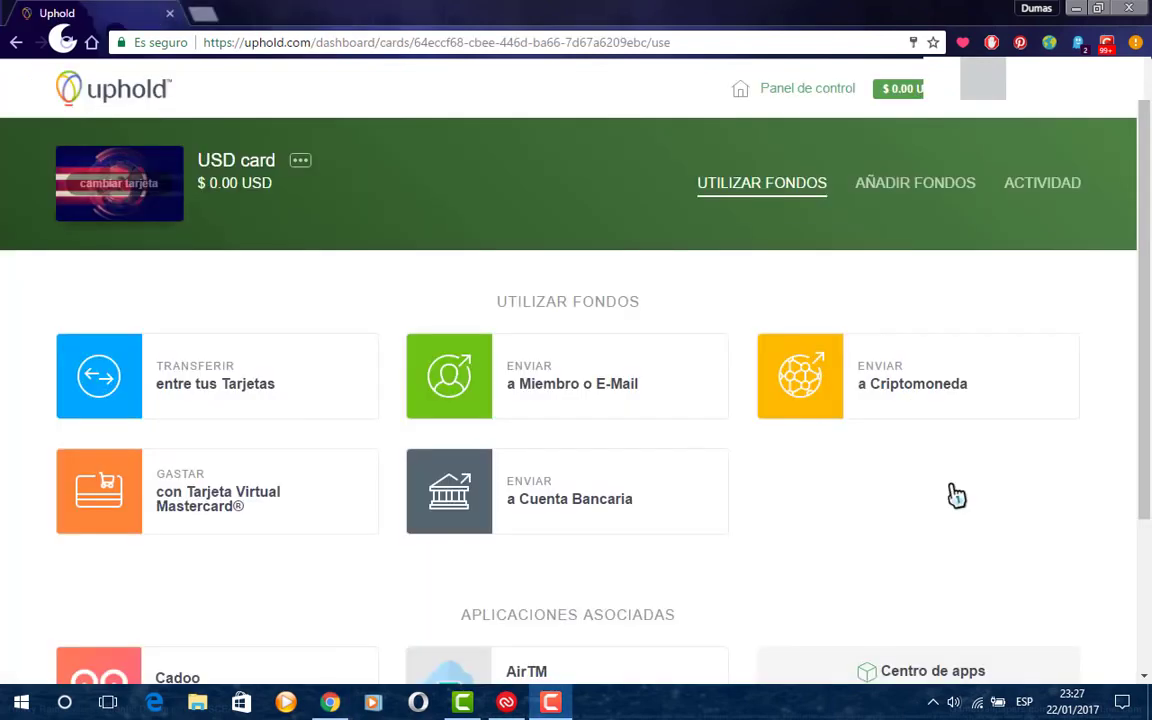